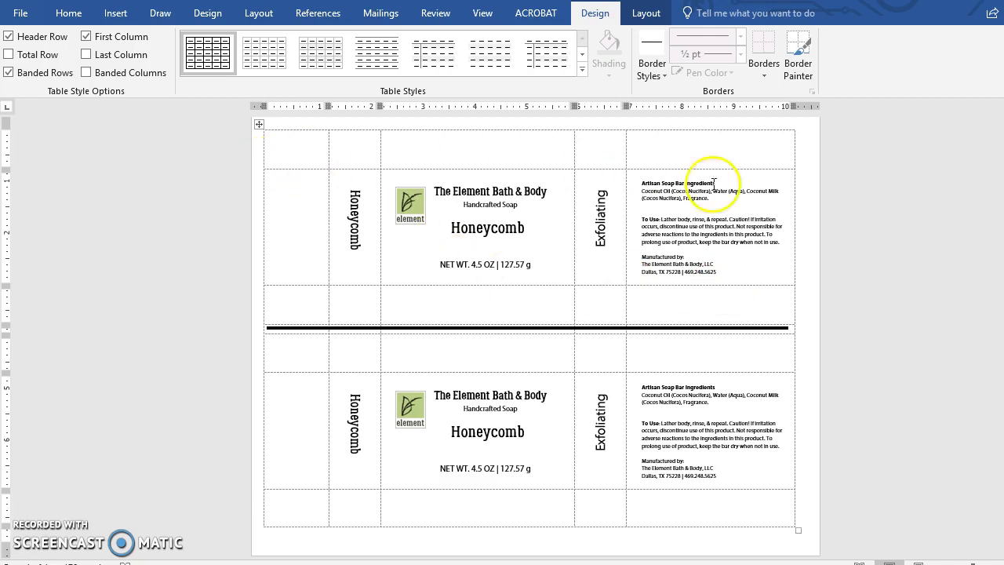
Set all four page margins to 0.25 inches and the page orientation to landscape
mouse_move(259, 334)
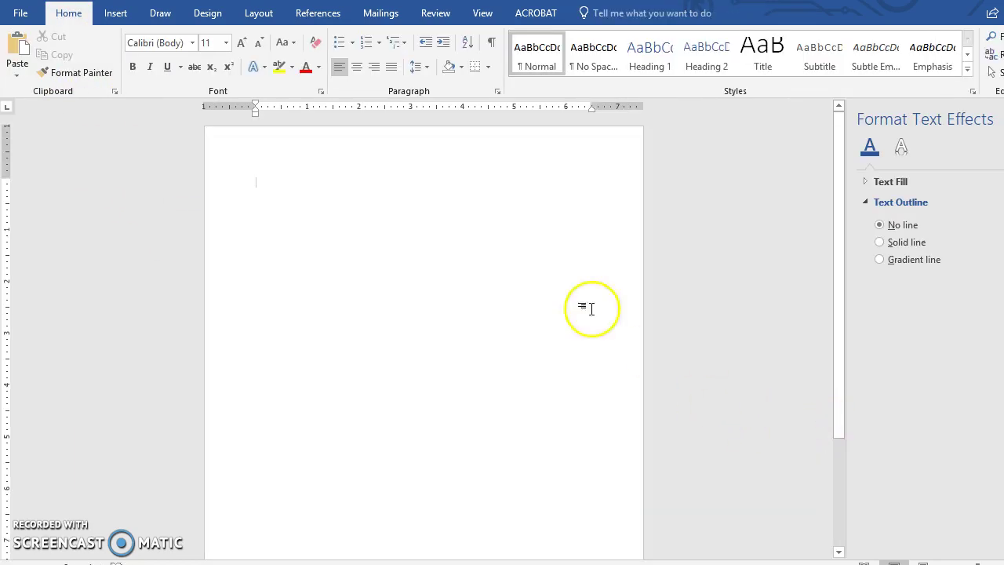
click(257, 13)
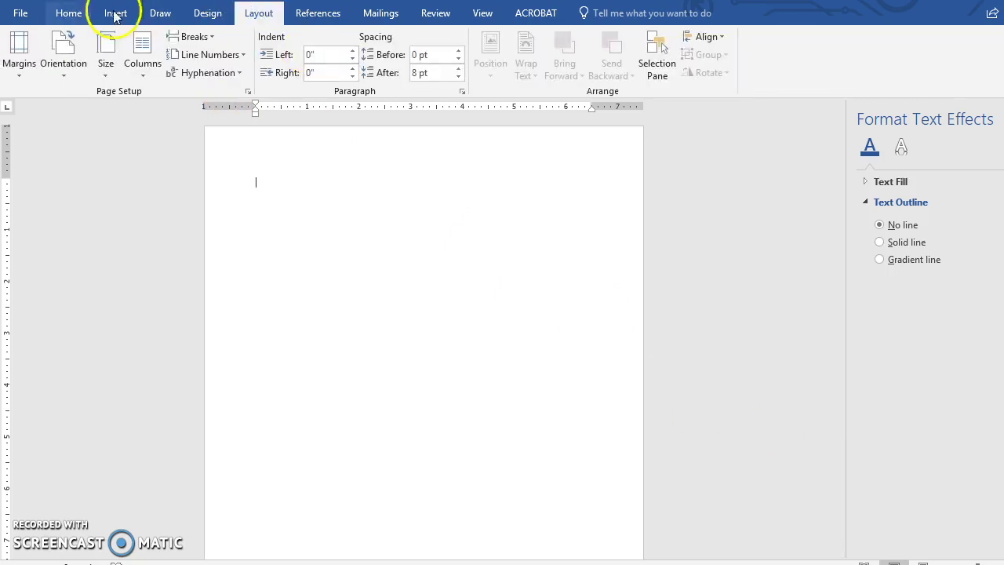
click(34, 64)
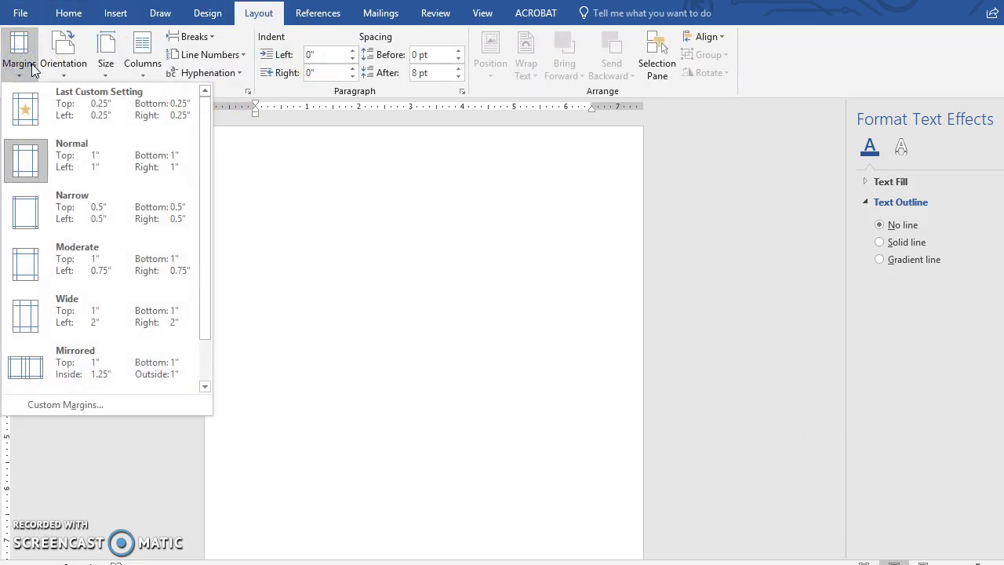
click(40, 406)
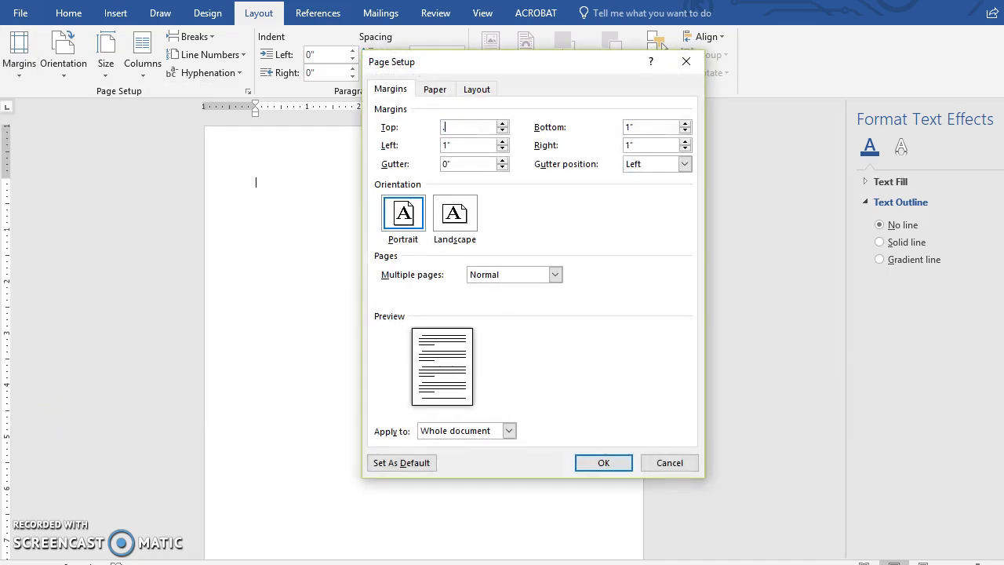
key(Tab)
text(.)
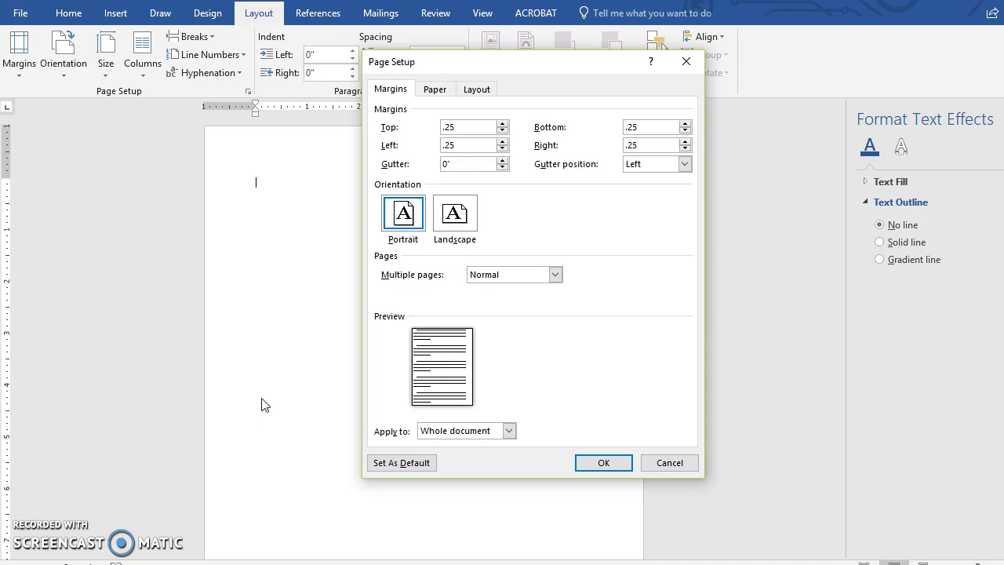
click(459, 218)
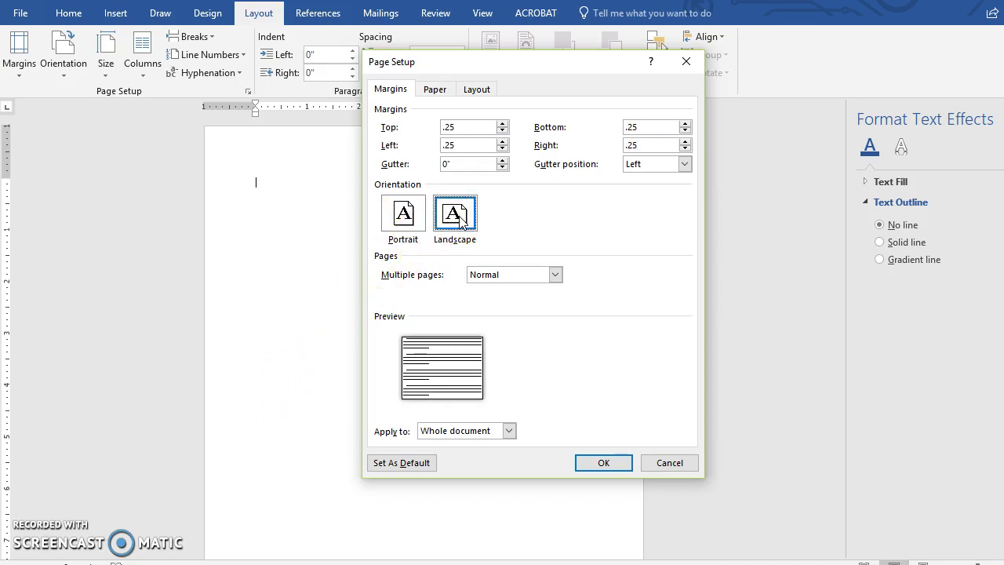
click(601, 461)
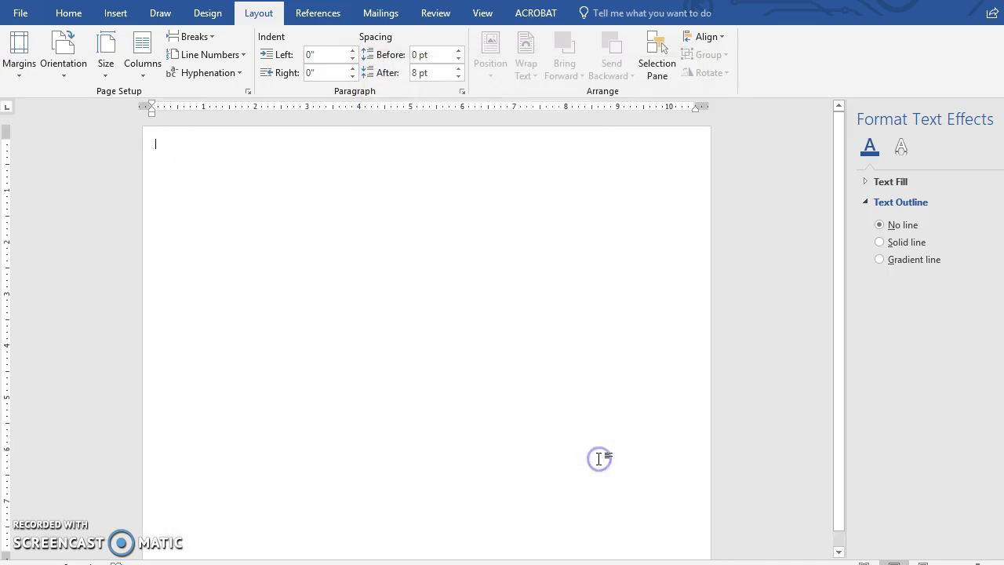
Insert a table with five columns and seven rows on the blank page
click(116, 16)
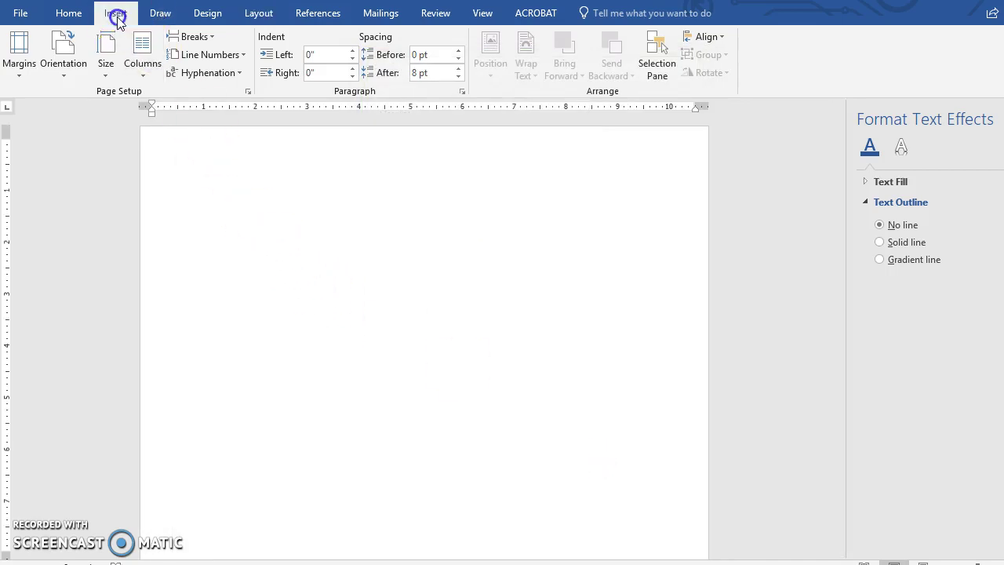
click(100, 55)
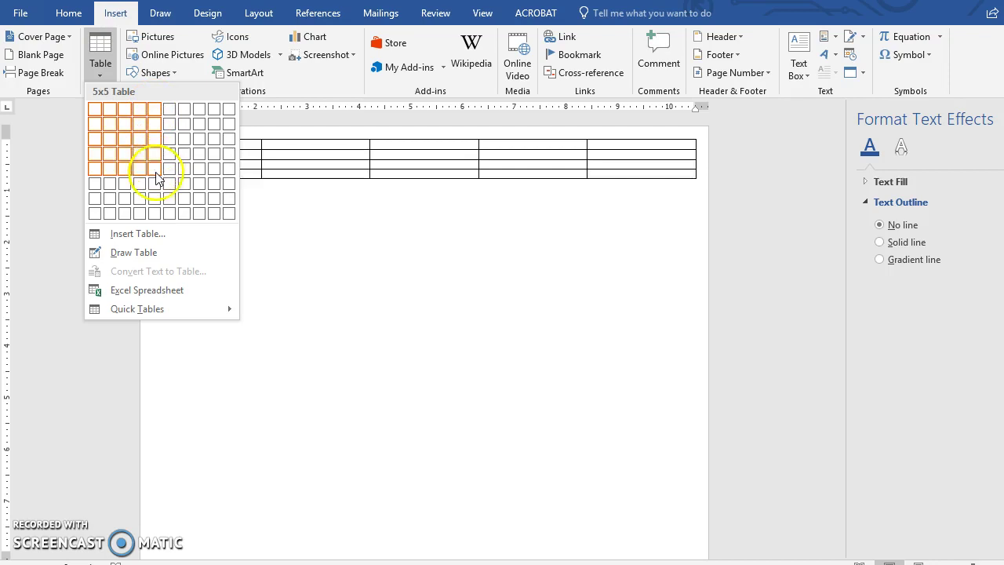
click(153, 204)
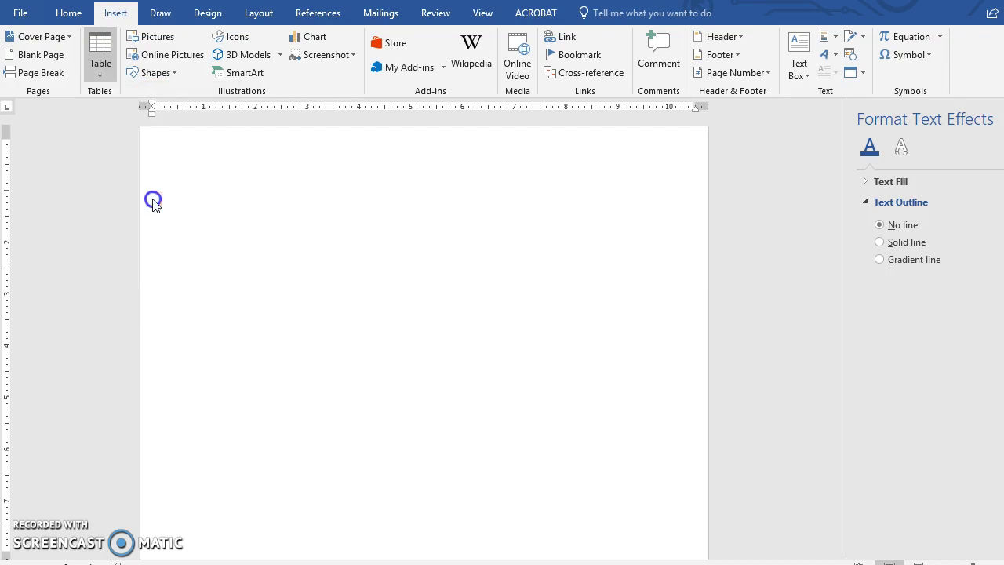
Set the table's first row to exactly 0.75 inches high and disallow it from breaking across pages
click(164, 147)
right_click(164, 147)
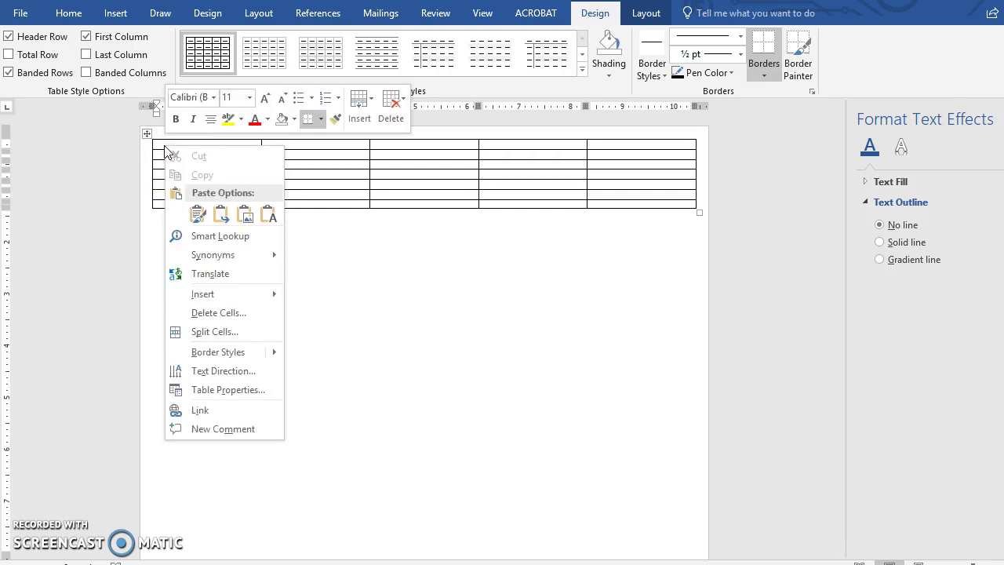
click(216, 394)
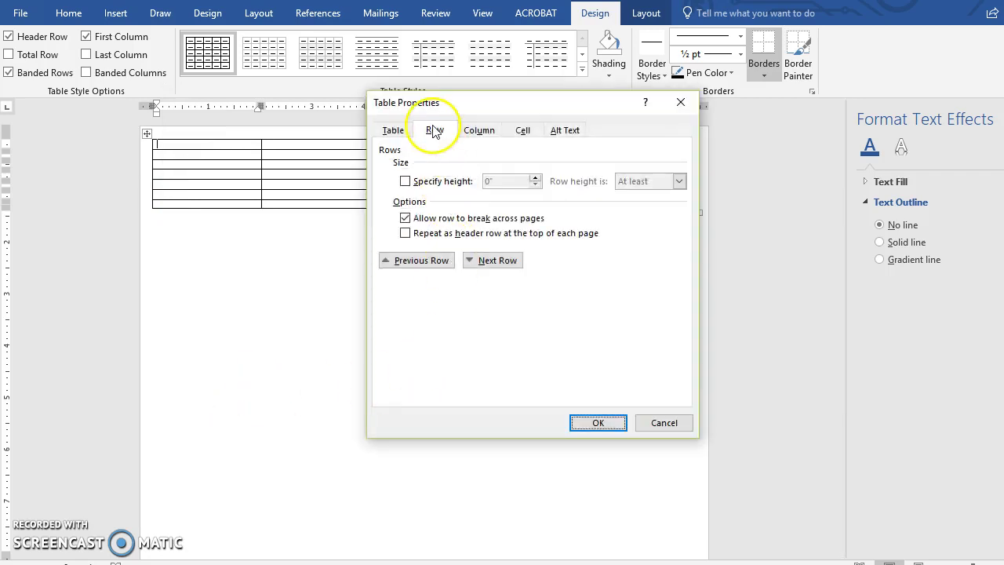
click(405, 182)
drag(507, 192, 459, 196)
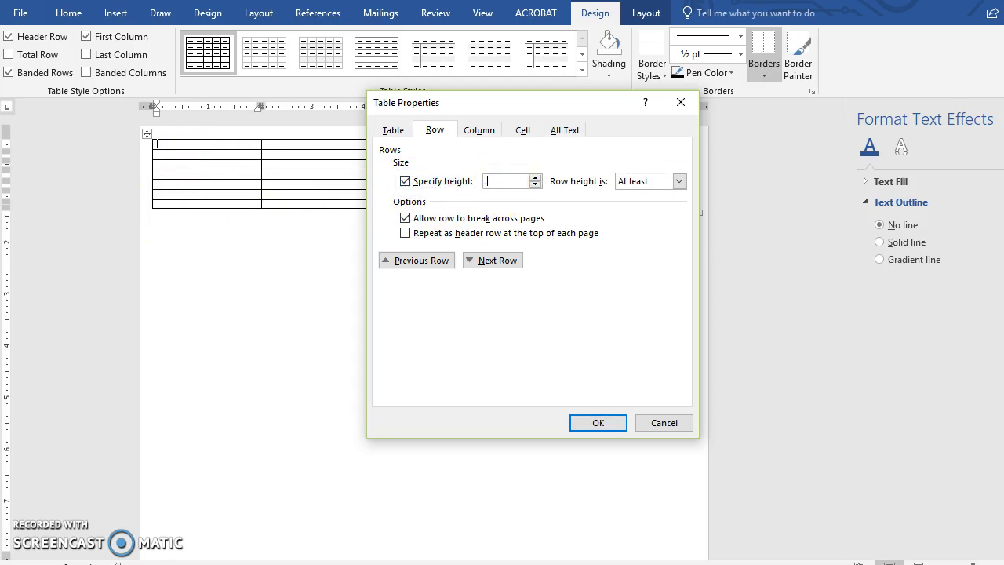
click(662, 181)
click(649, 196)
click(659, 182)
click(635, 205)
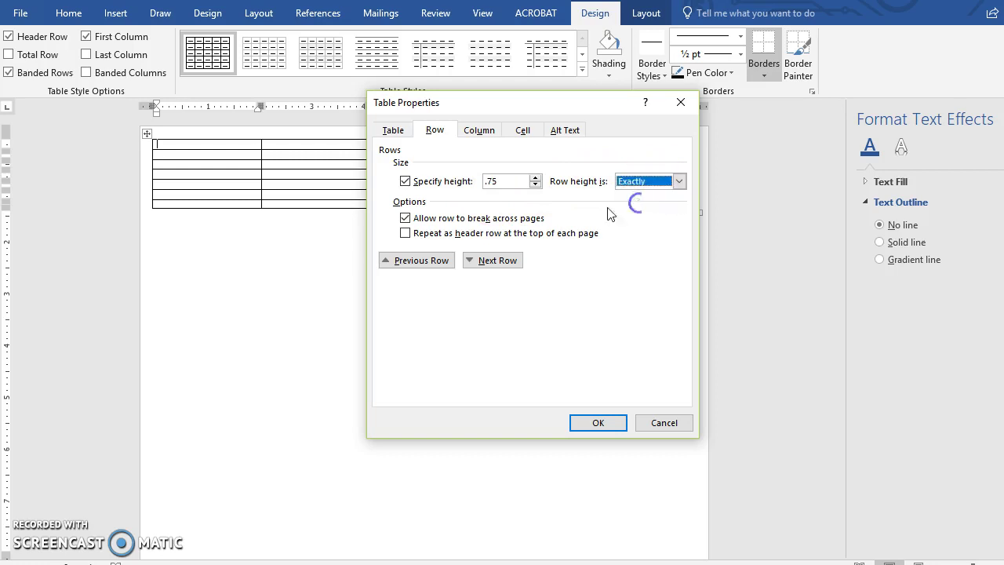
click(405, 219)
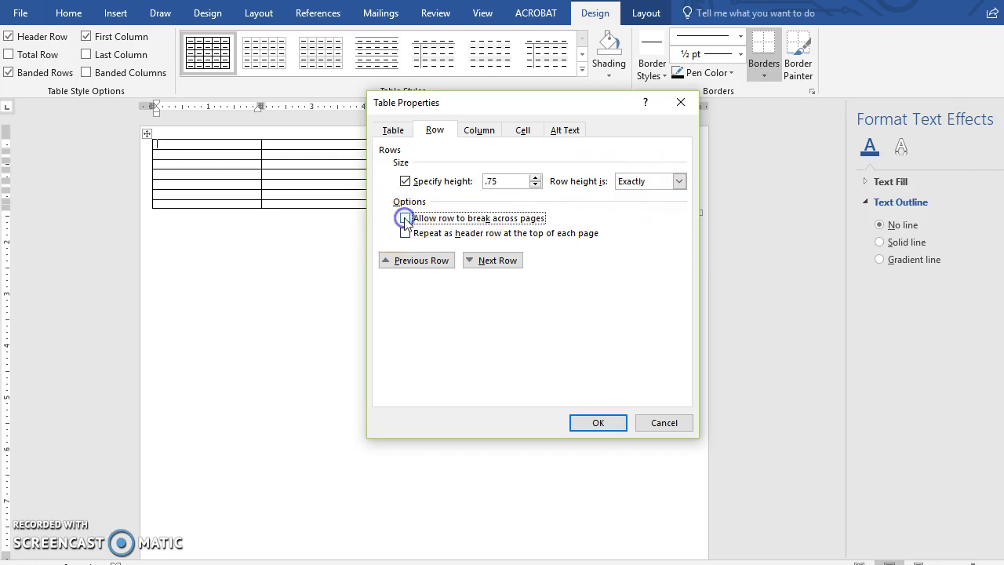
Set table row 2 to exactly 2.25 inches high and disallow it from breaking across pages
click(484, 264)
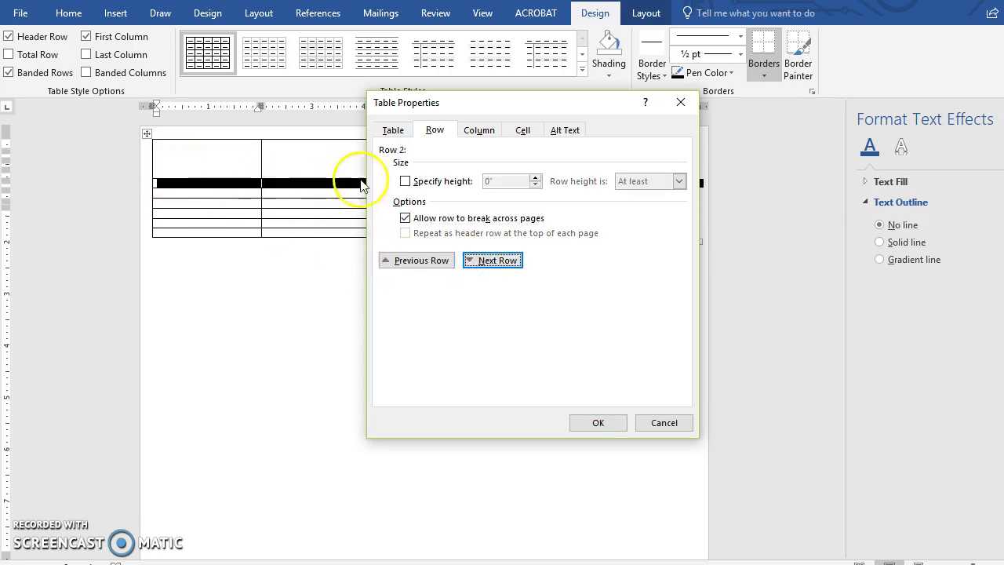
click(404, 182)
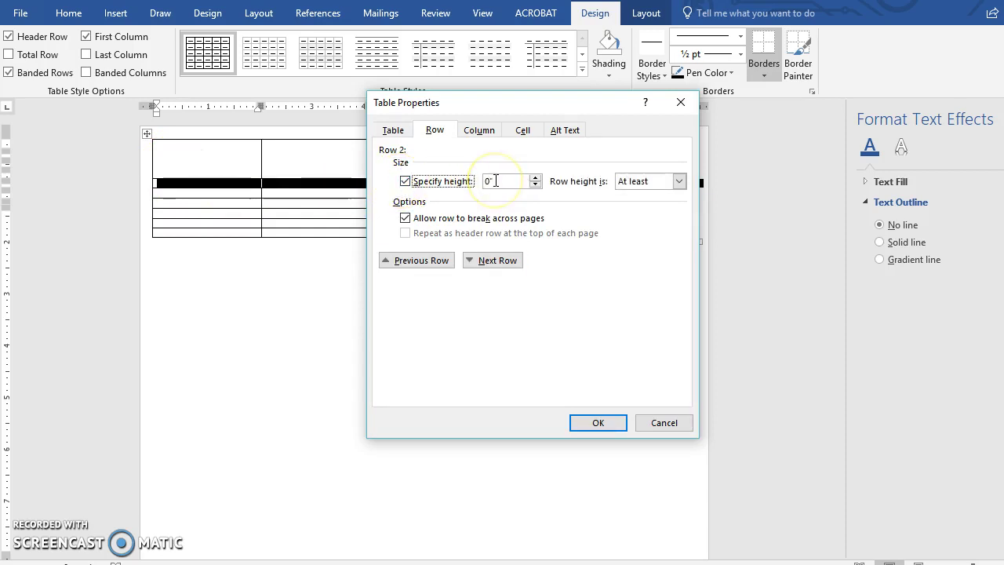
drag(480, 182, 517, 180)
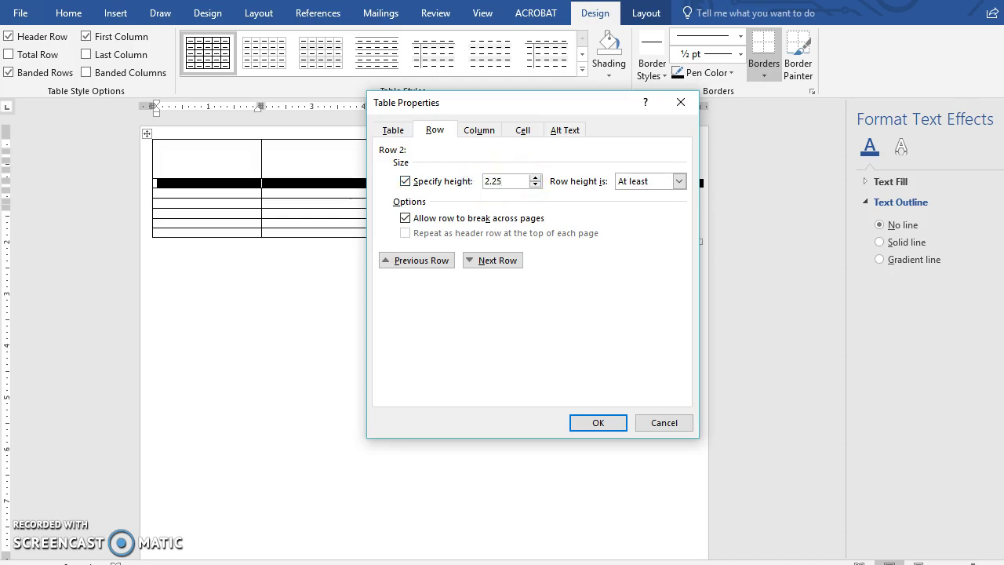
click(679, 181)
click(642, 207)
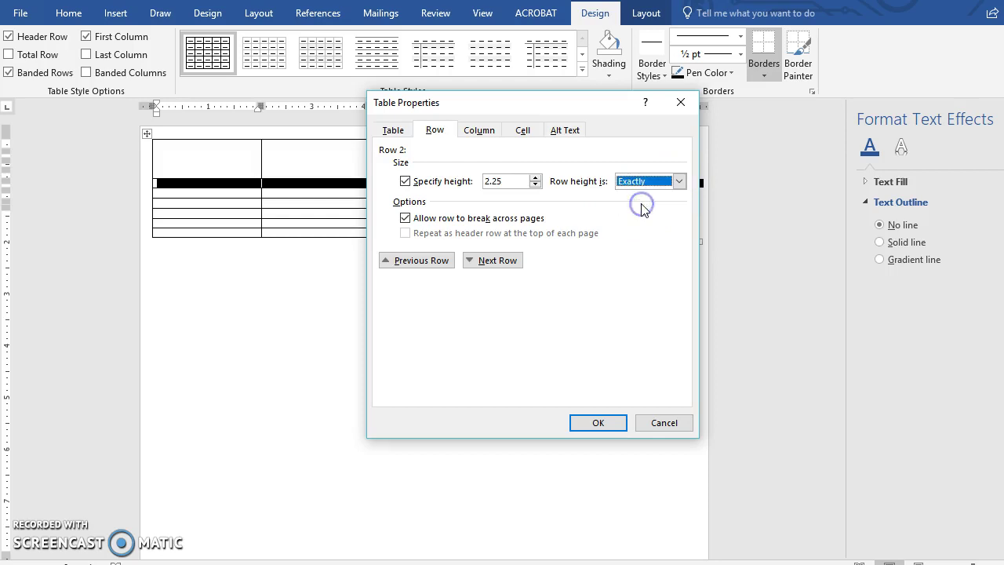
click(404, 219)
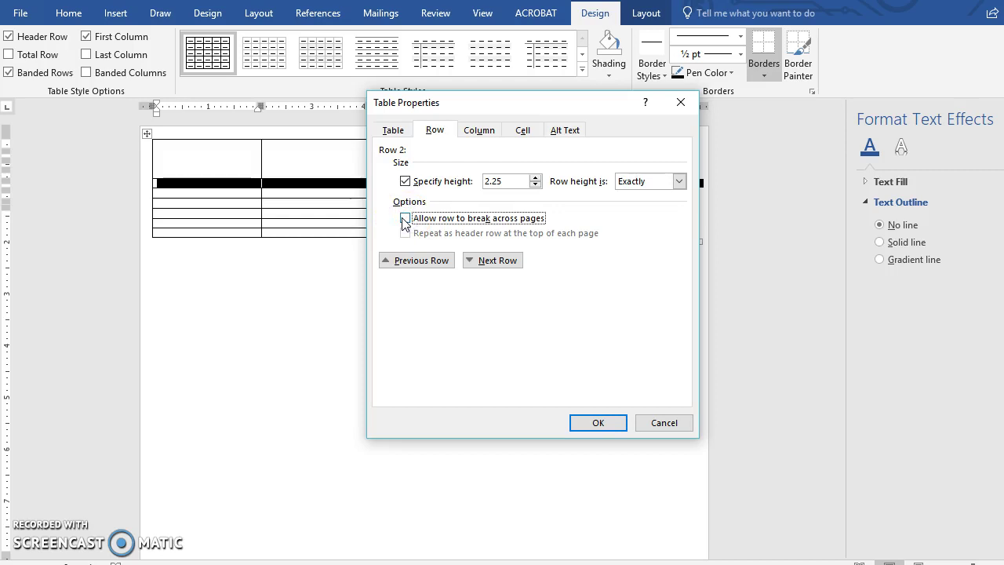
Set table row 3 to exactly 0.75 inches high and disallow it from breaking across pages
click(483, 262)
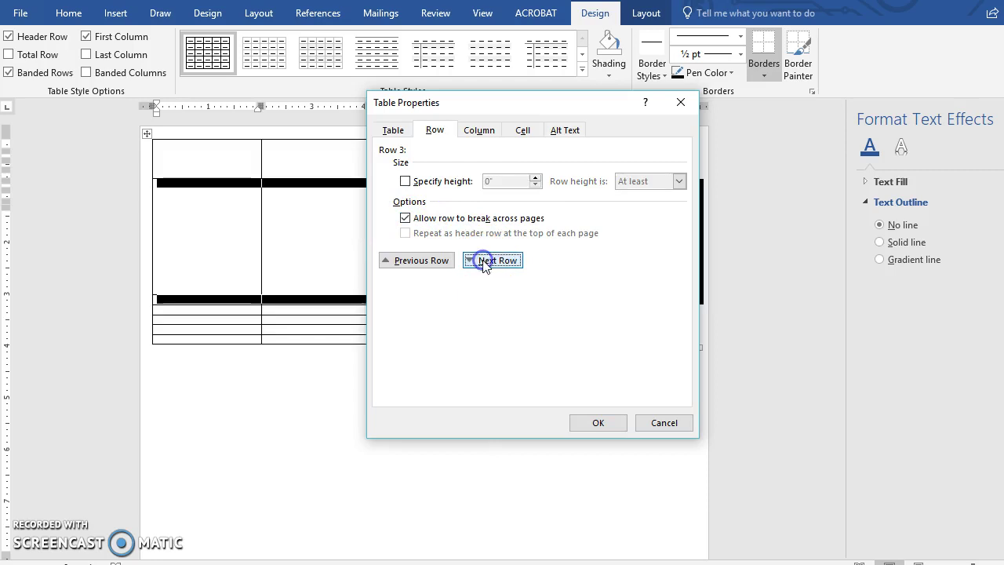
click(405, 181)
drag(509, 182, 477, 182)
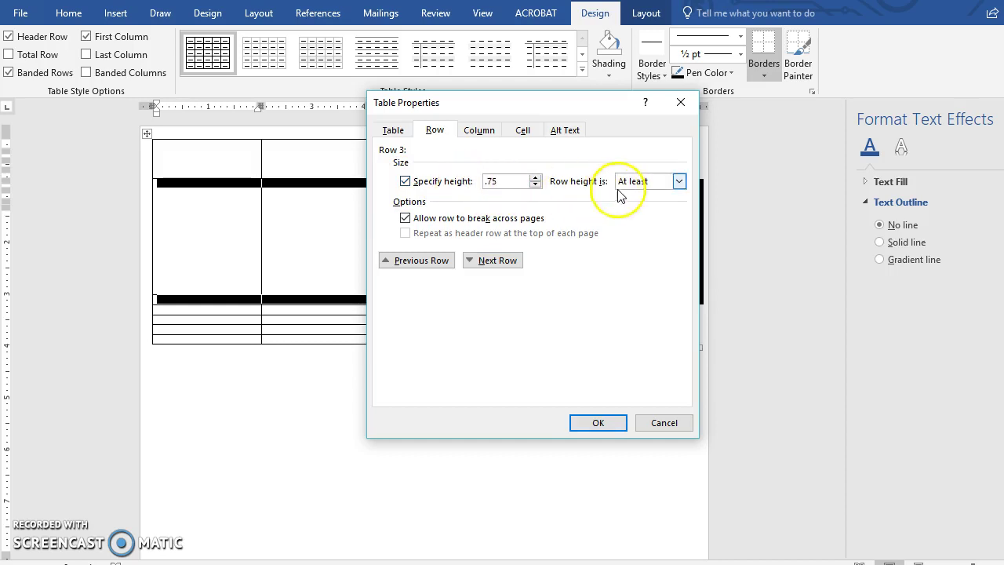
click(665, 183)
click(638, 207)
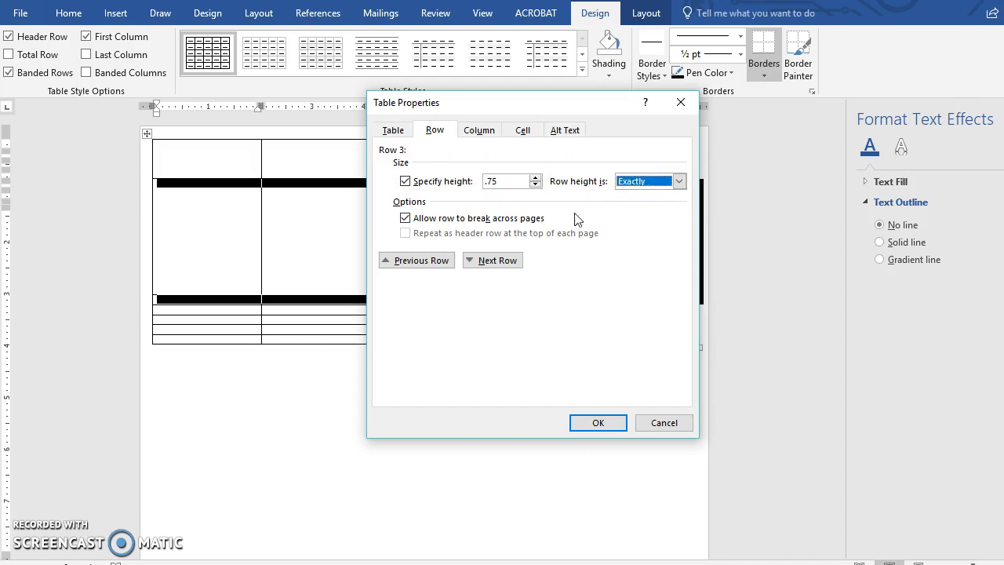
click(405, 218)
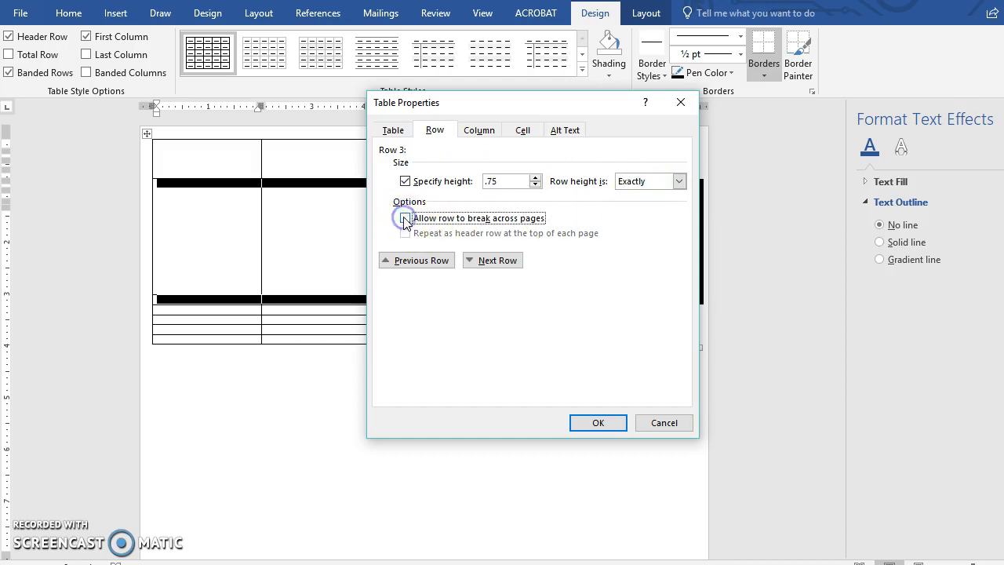
Skip row 4, set table row 5 to exactly 0.75 inches high, and disallow it from breaking across pages
click(497, 264)
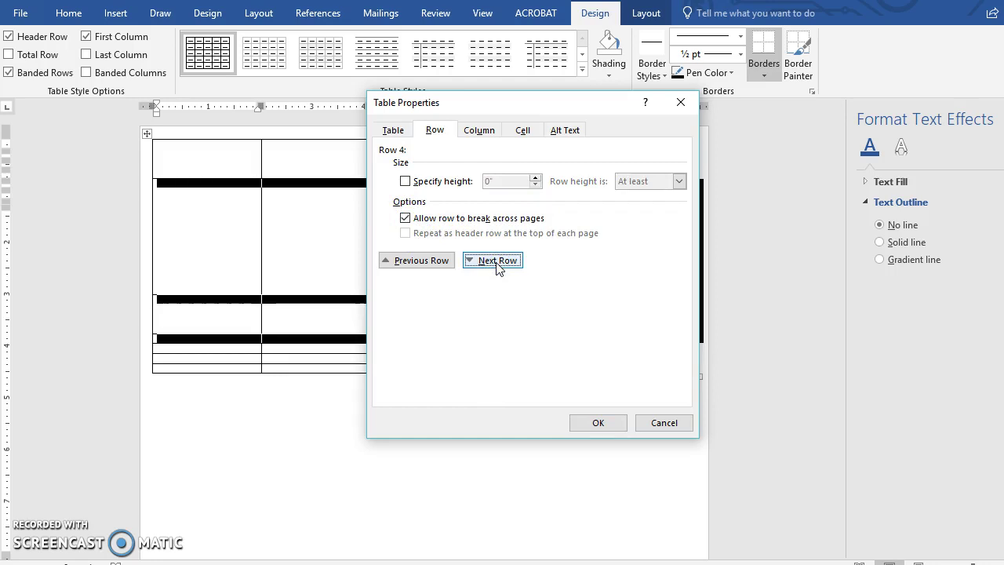
click(497, 264)
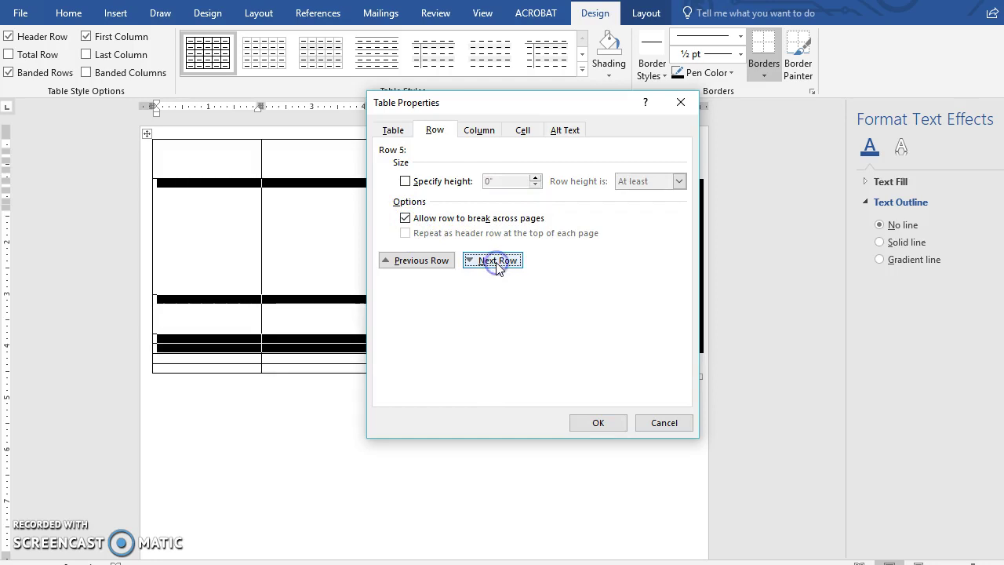
click(408, 183)
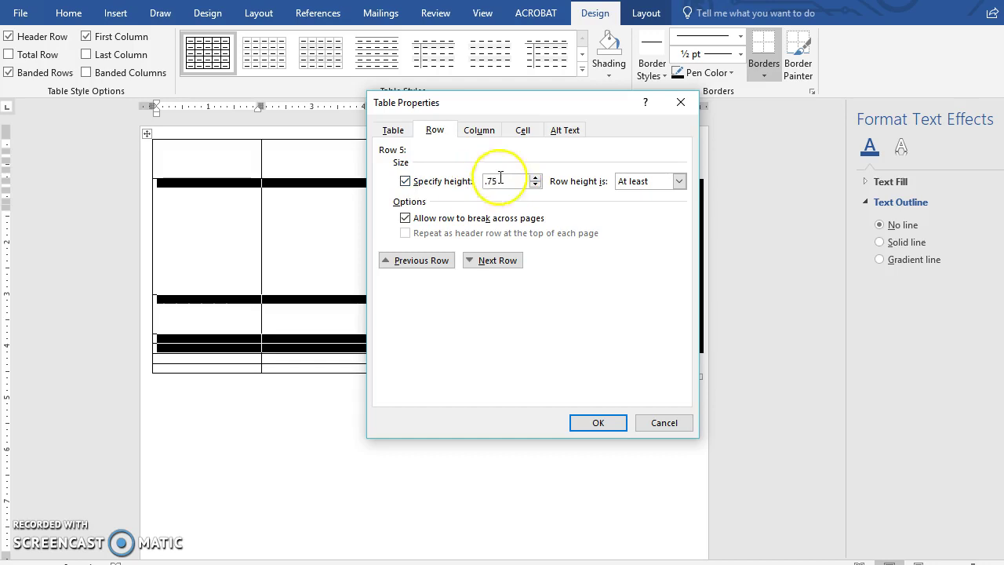
click(651, 182)
click(642, 205)
click(404, 218)
Set table row 6 to exactly 2.25 inches high and disallow it from breaking across pages
click(482, 264)
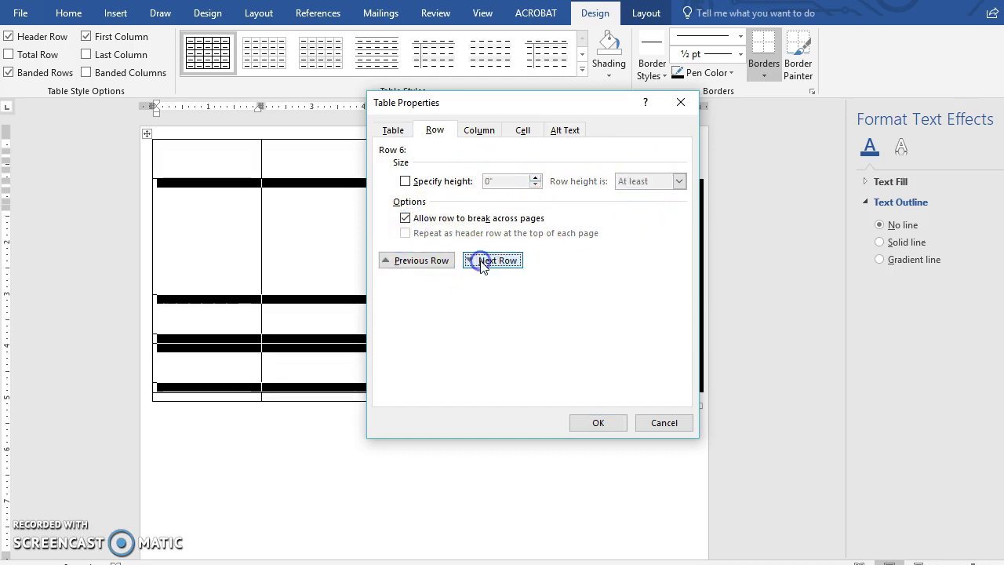
click(403, 181)
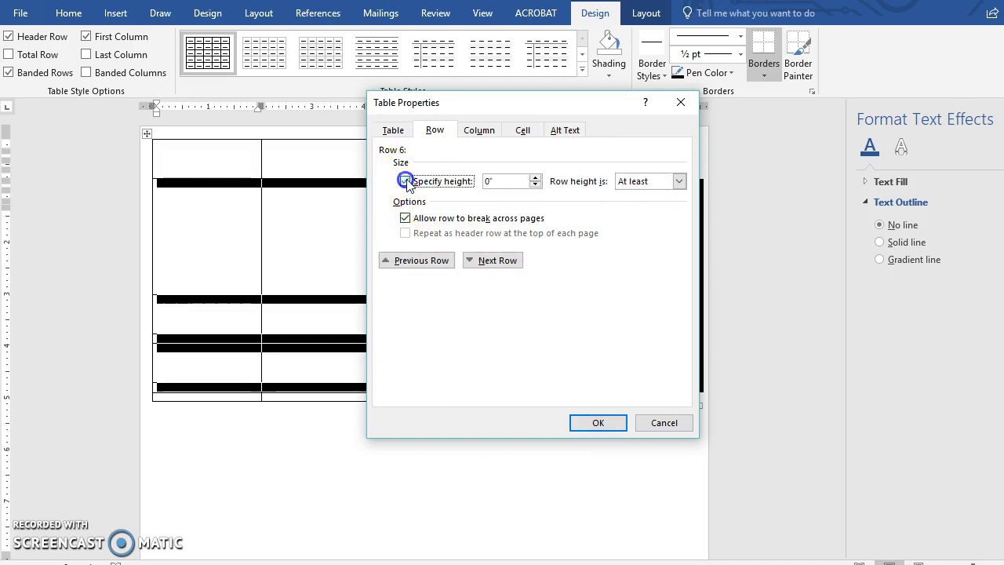
click(508, 182)
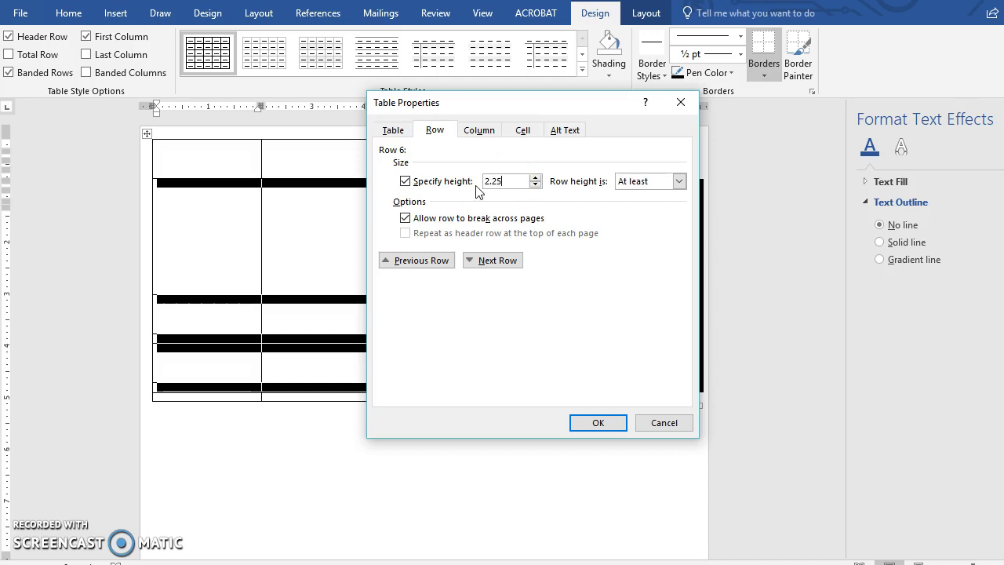
click(635, 184)
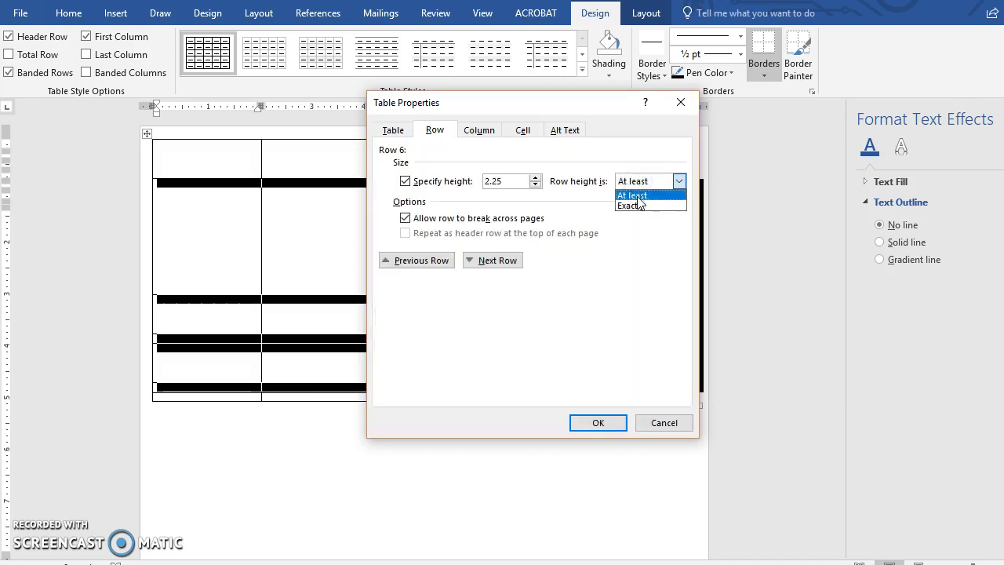
click(637, 204)
click(404, 220)
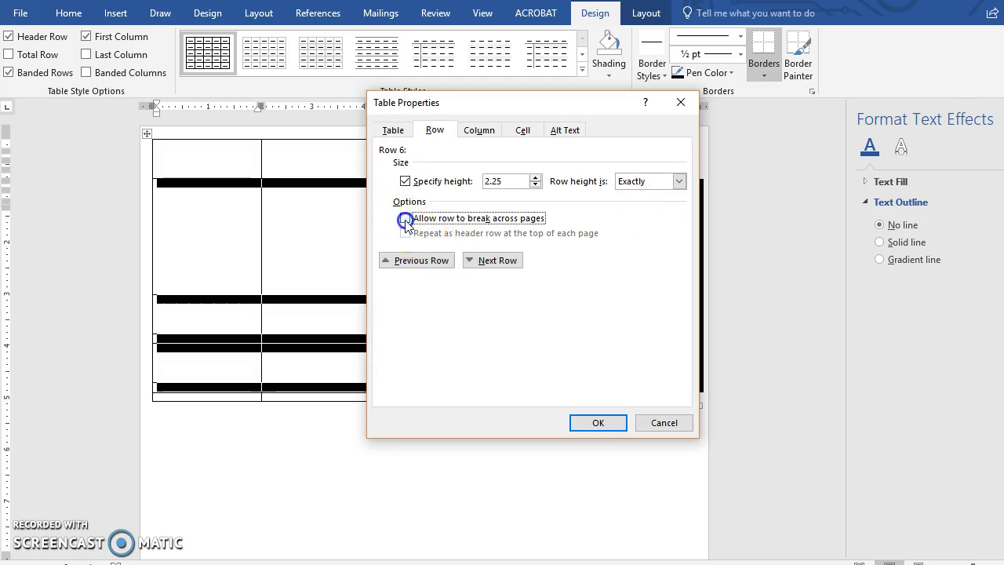
Set table row 7 to exactly 0.75 inches high, disallow it from breaking across pages, and apply the row settings
click(491, 262)
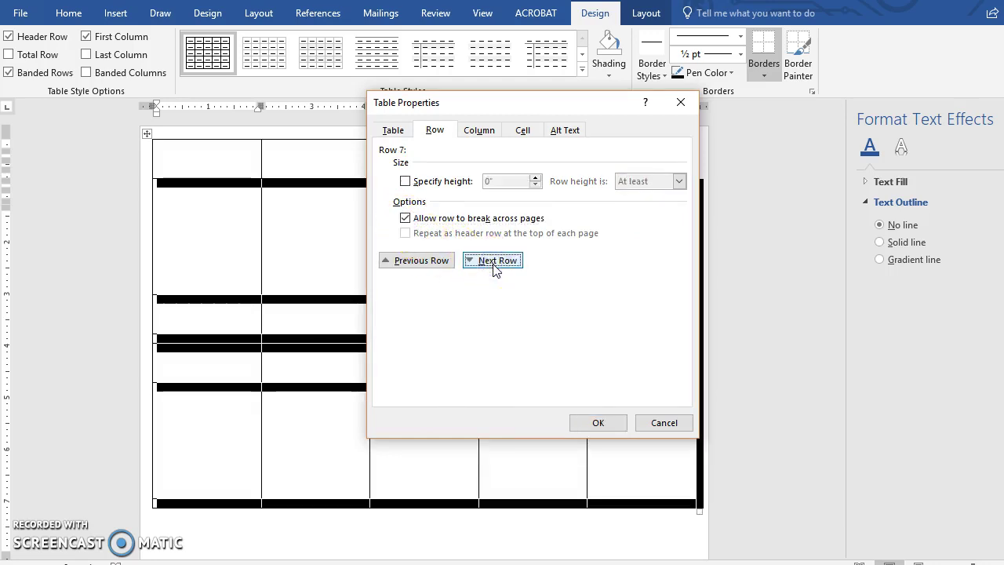
click(404, 182)
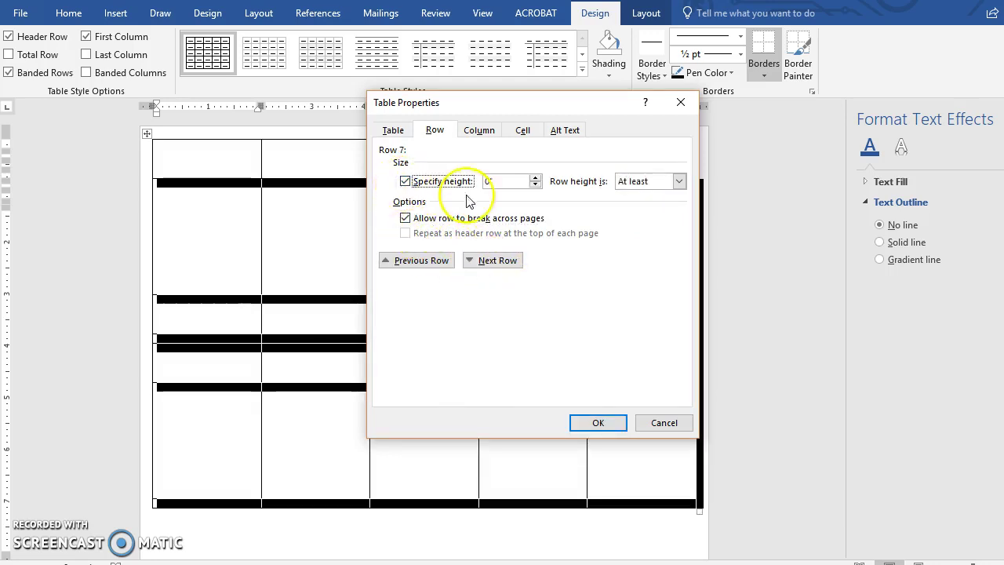
drag(507, 178, 463, 178)
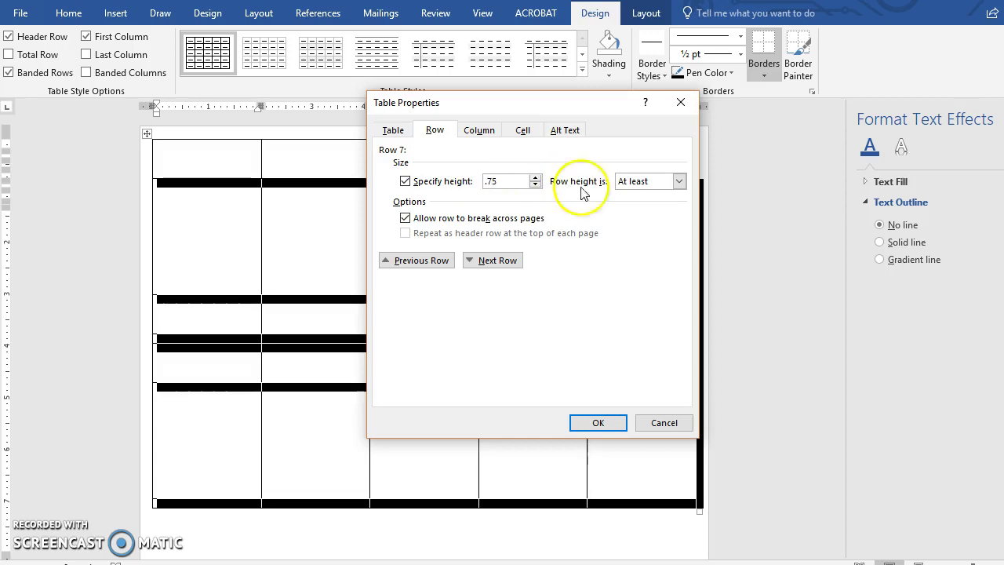
click(648, 181)
click(631, 206)
click(405, 218)
click(483, 262)
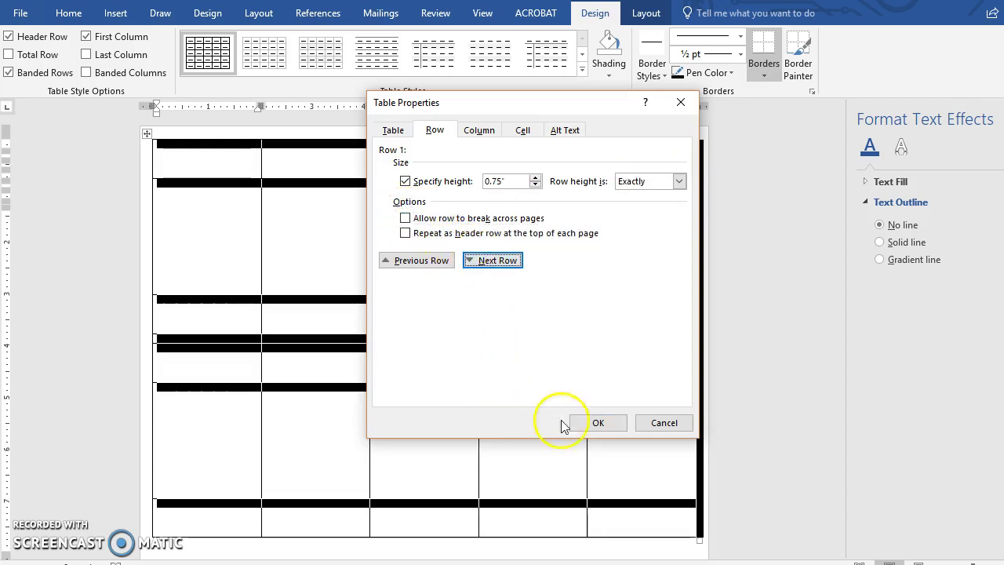
click(598, 423)
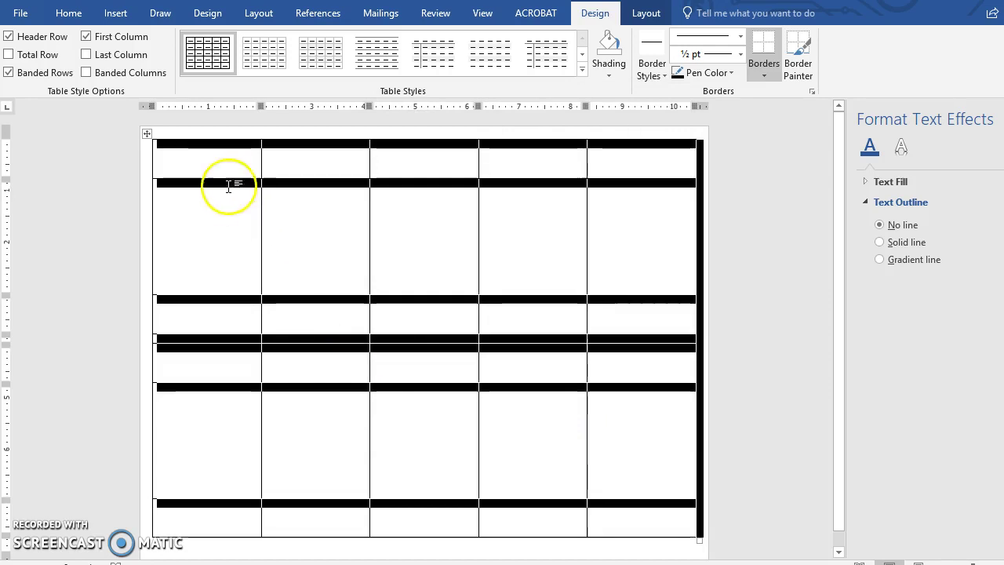
Set the preferred width of the table's first column to 1.25 inches in the table properties
click(168, 153)
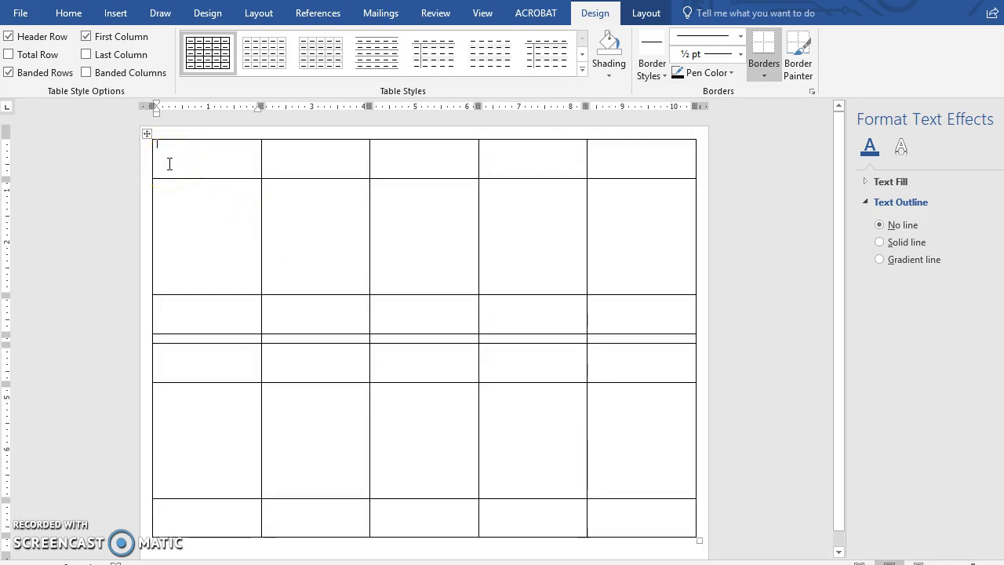
right_click(164, 153)
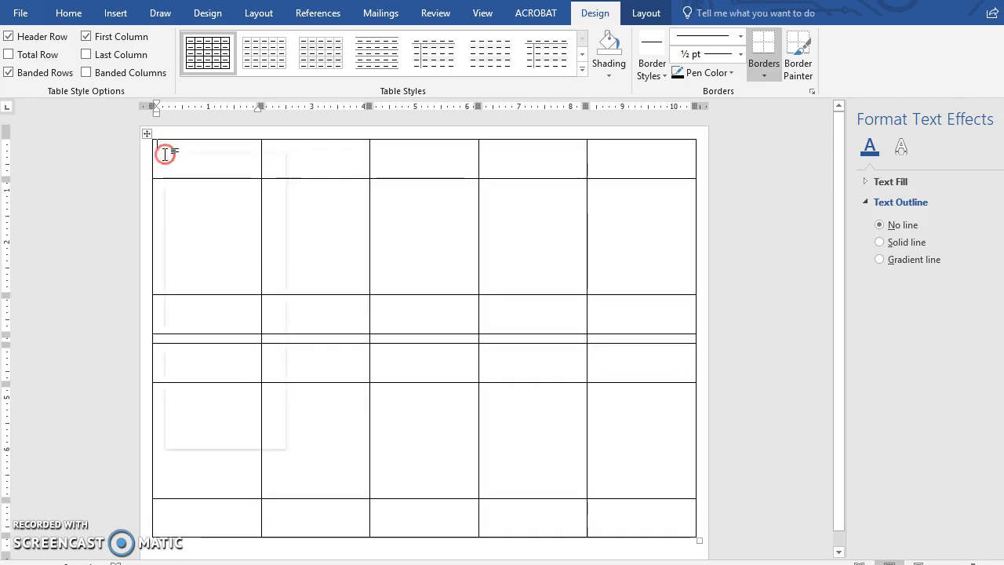
click(222, 399)
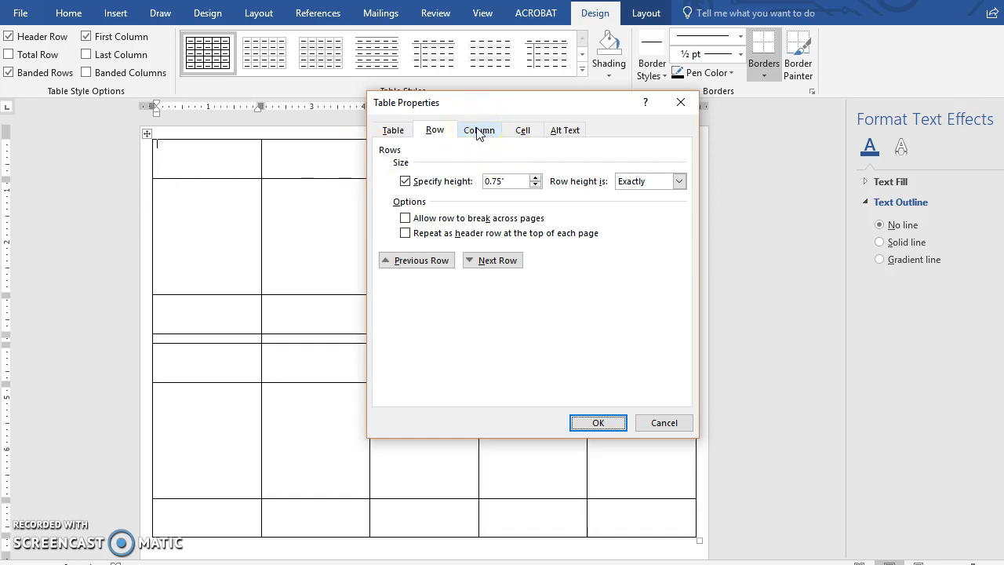
click(477, 132)
click(473, 128)
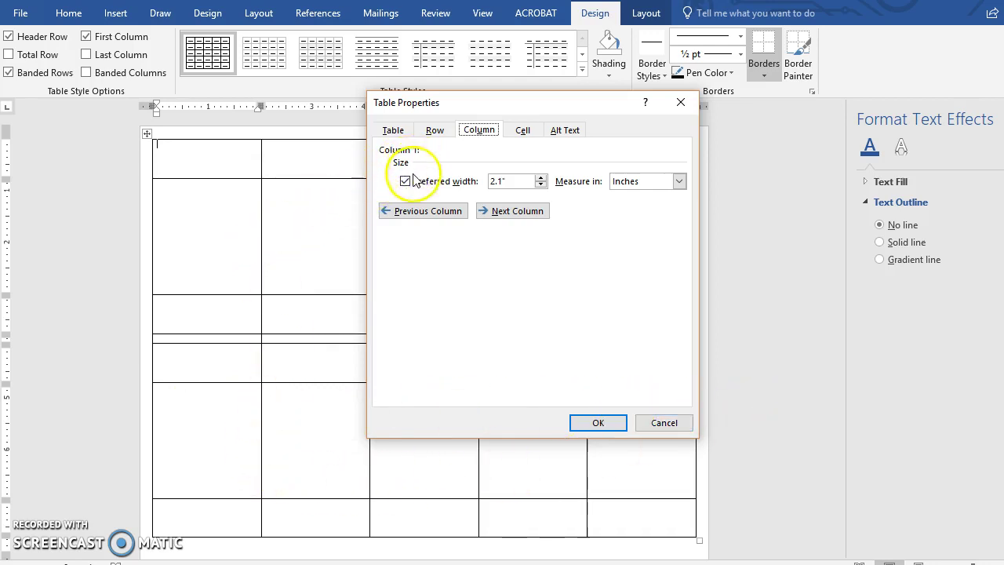
drag(513, 182, 475, 181)
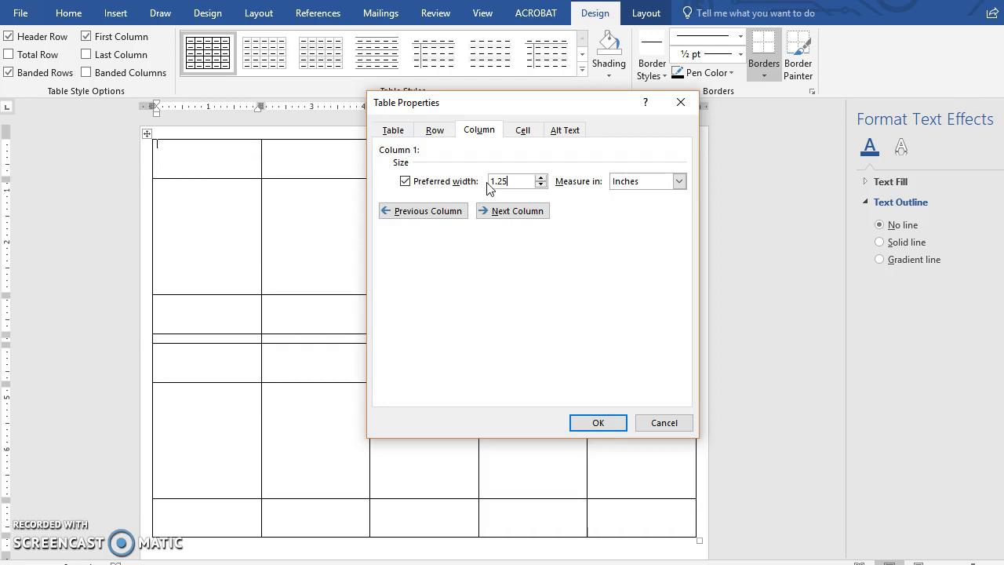
Set the preferred width of table column 2 to 1 inch
click(509, 212)
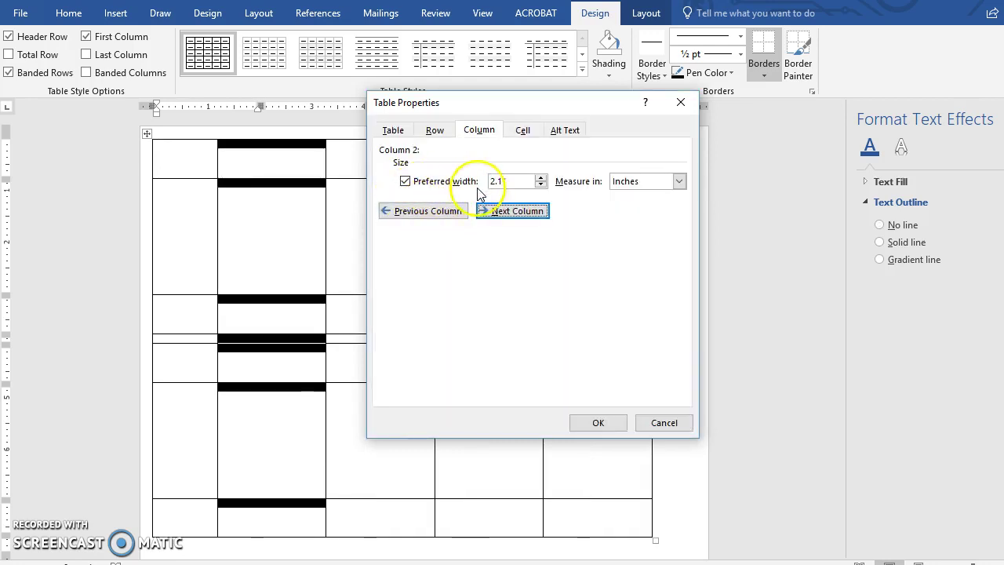
drag(505, 181, 477, 183)
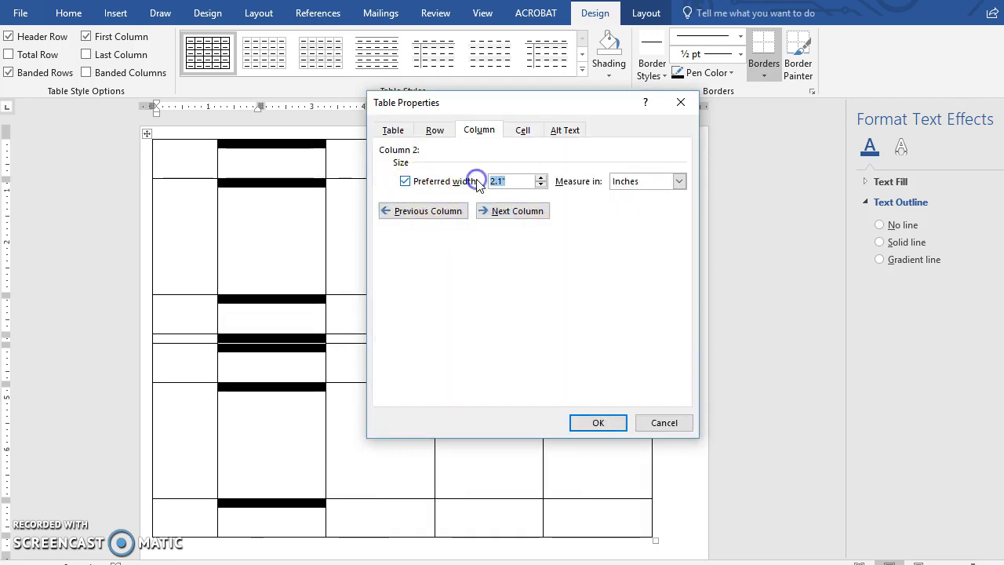
text(1)
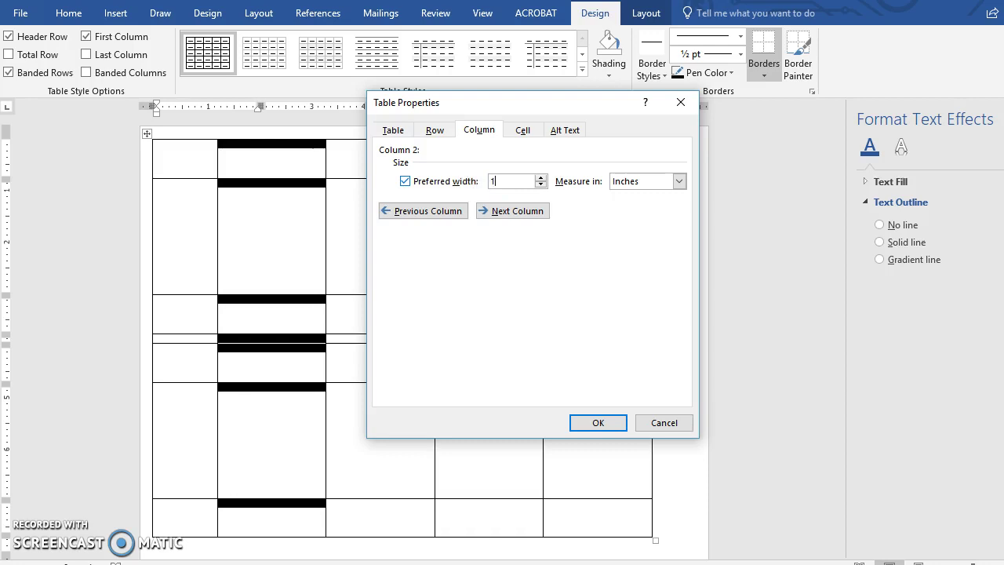
Set the preferred width of table column 3 to 3.75 inches
click(515, 210)
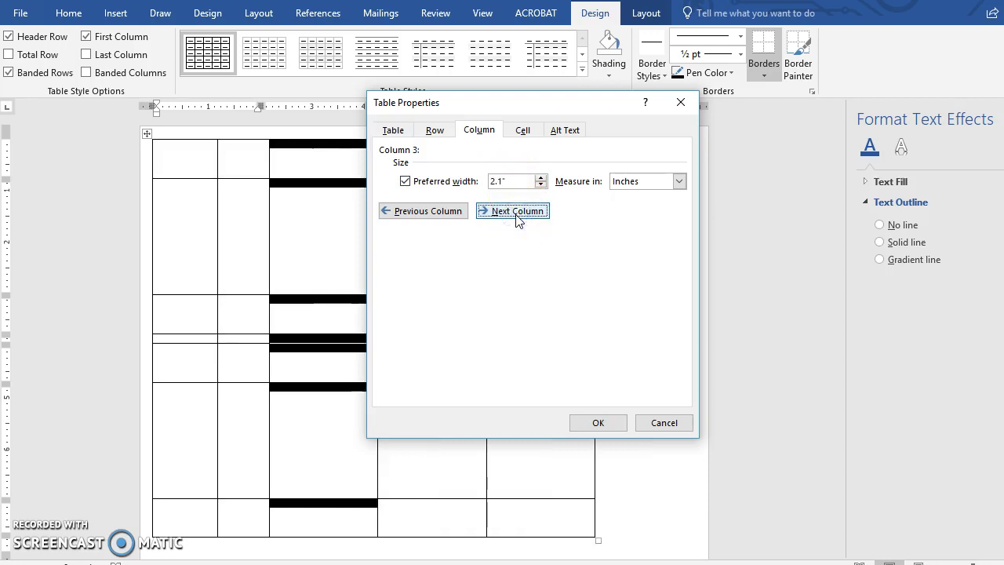
click(502, 214)
click(516, 182)
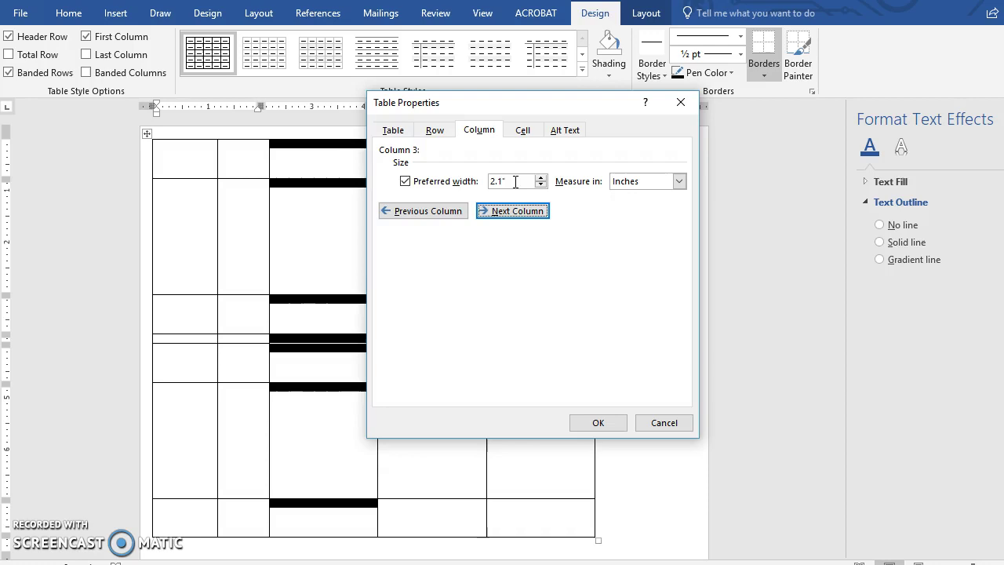
drag(515, 181, 480, 185)
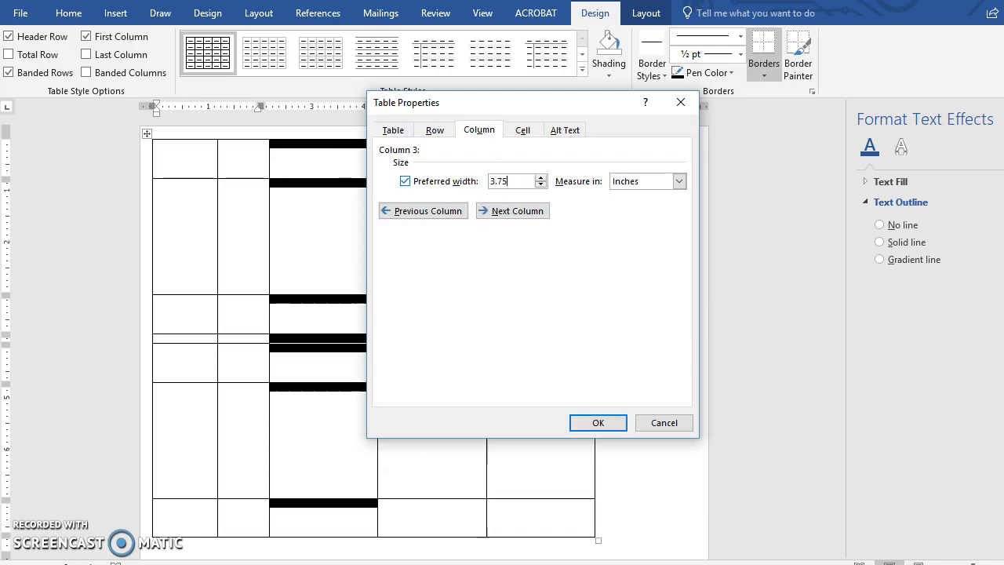
Set the preferred width of table column 4 to 1 inch
click(516, 211)
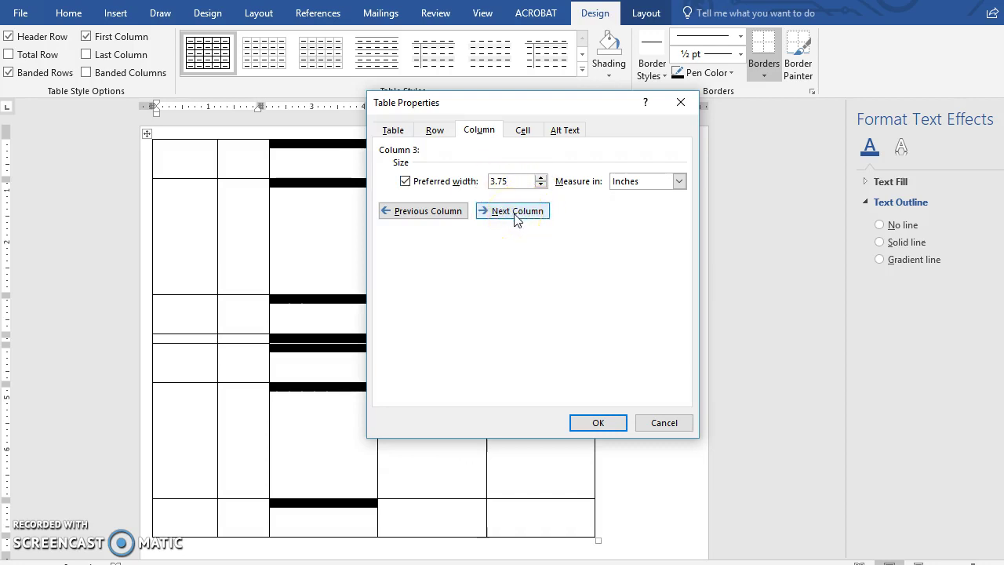
click(515, 212)
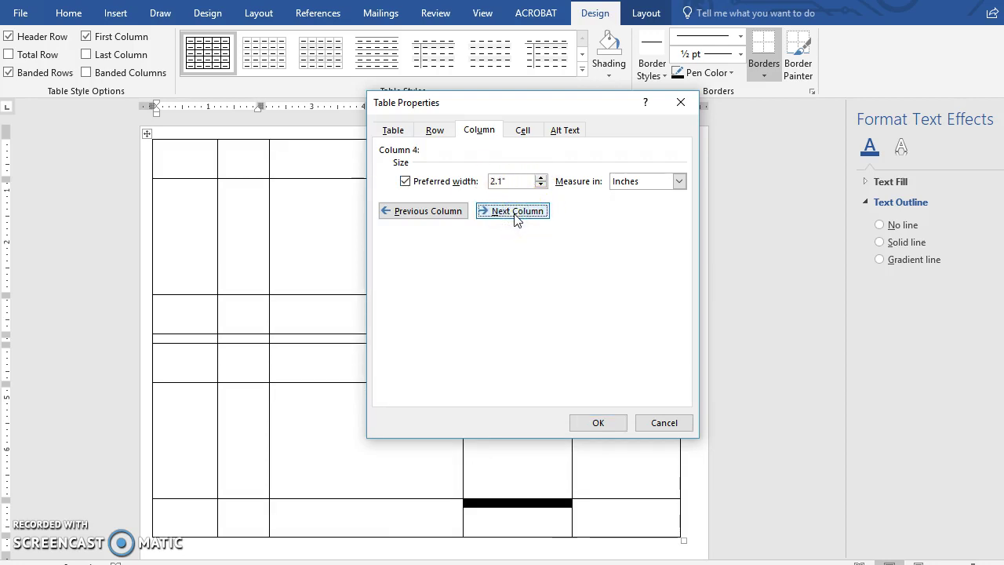
click(514, 180)
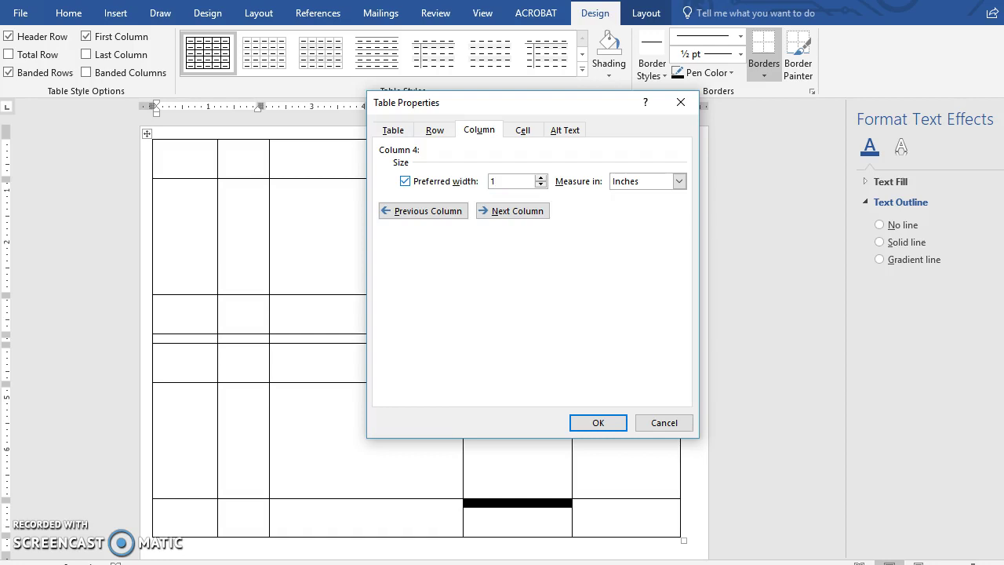
text(1)
Set the preferred width of table column 5 to 3.25 inches and apply the column settings
click(521, 213)
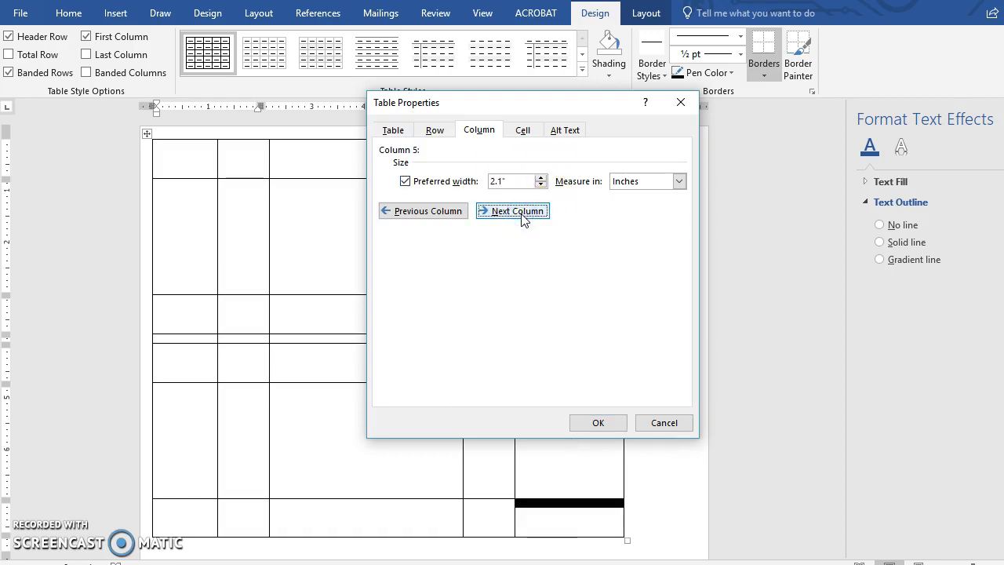
drag(513, 181, 478, 181)
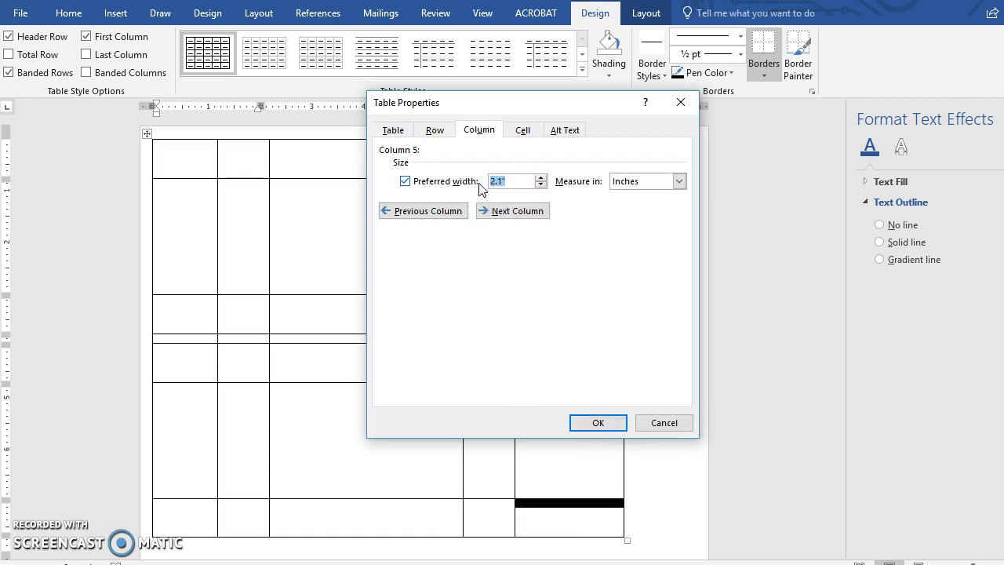
click(505, 214)
click(513, 184)
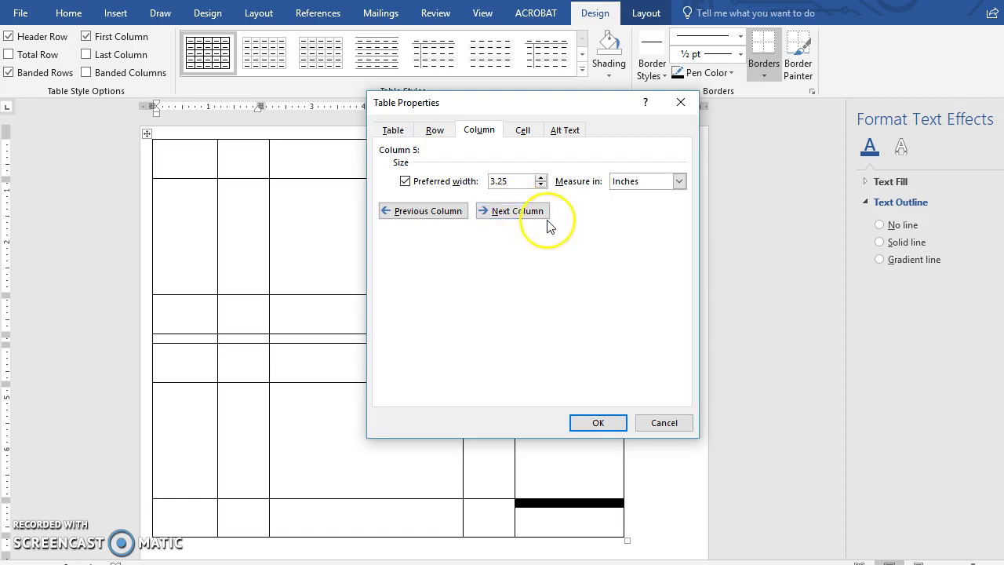
click(516, 214)
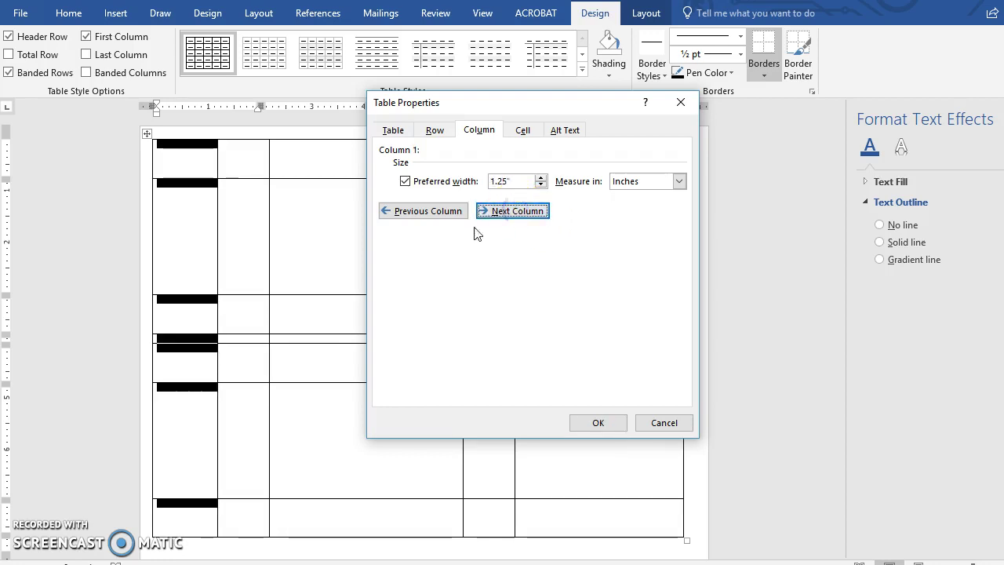
click(585, 424)
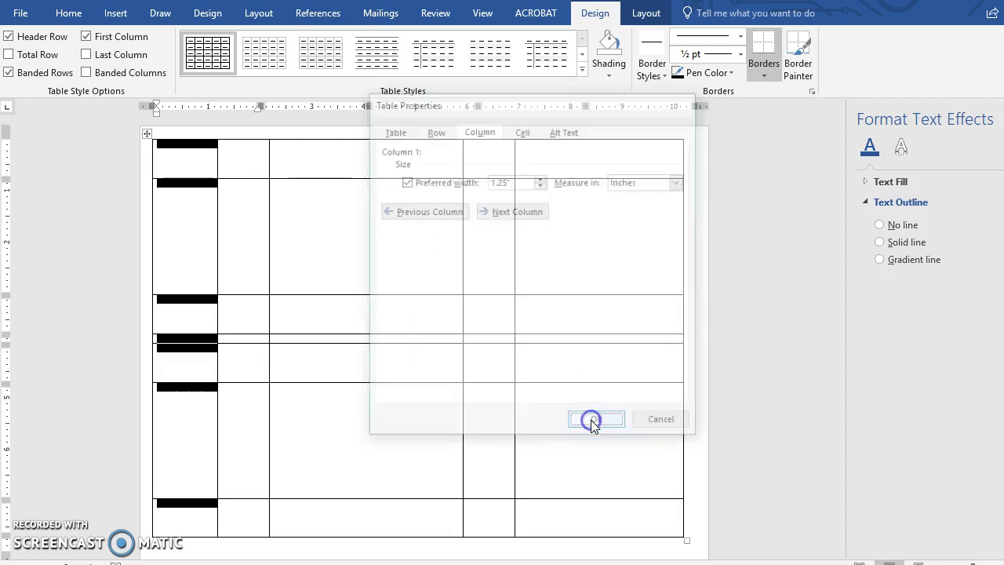
click(172, 153)
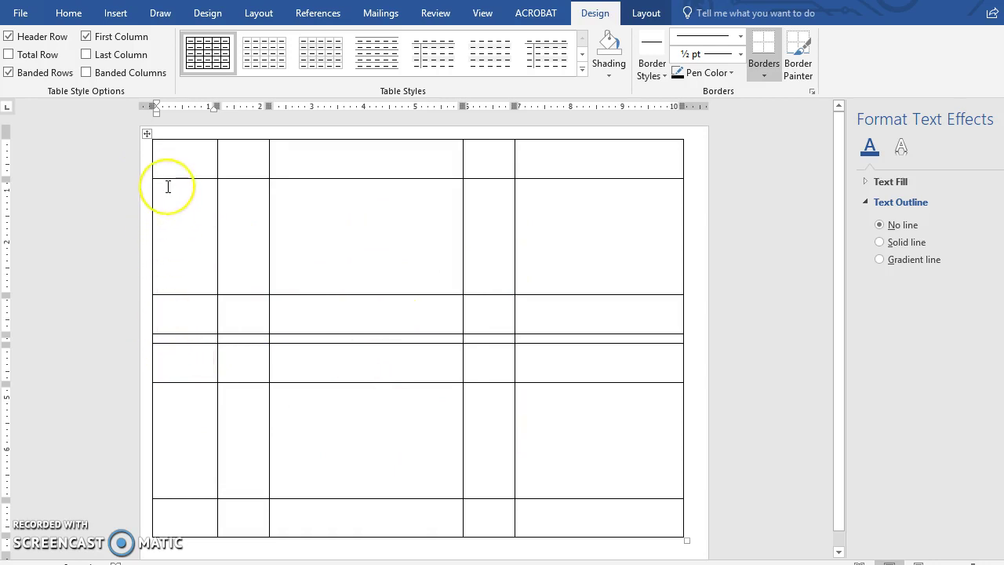
mouse_move(160, 151)
mouse_down()
mouse_move(480, 181)
mouse_move(619, 432)
mouse_move(634, 538)
mouse_move(629, 506)
mouse_up()
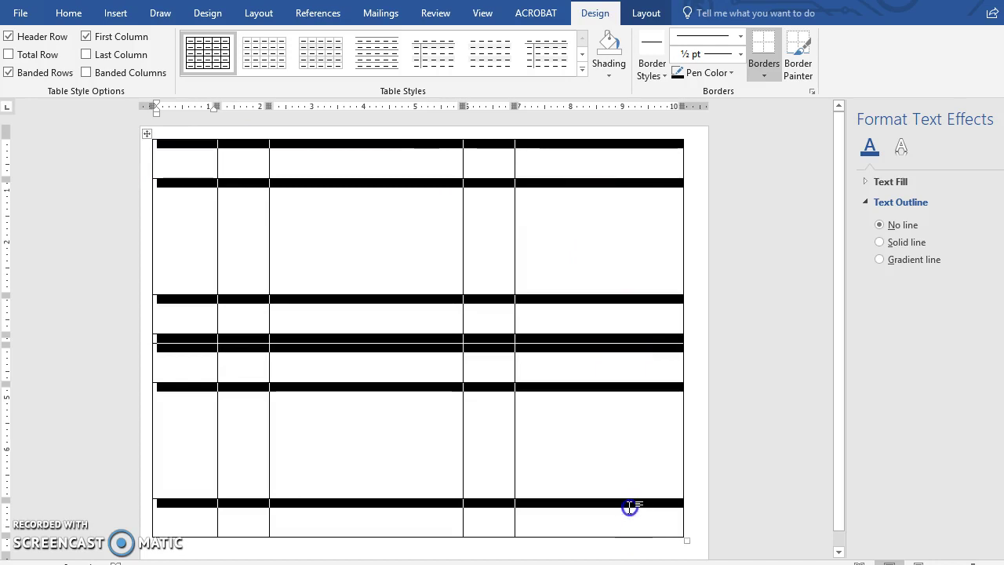
click(166, 161)
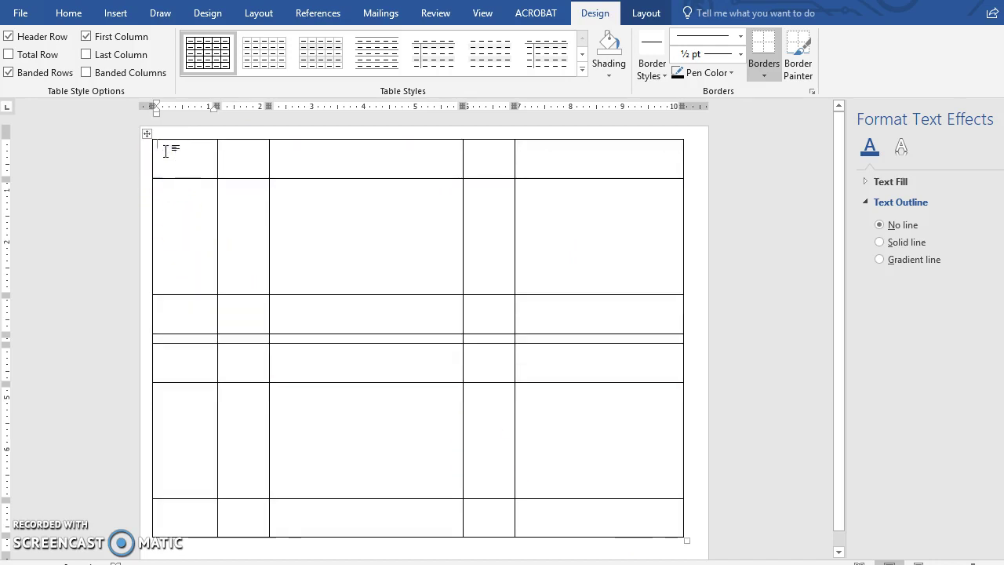
Select all cells of the table and set its borders to None, applied to the whole table
mouse_move(166, 150)
mouse_down()
mouse_move(516, 258)
mouse_move(649, 523)
mouse_up()
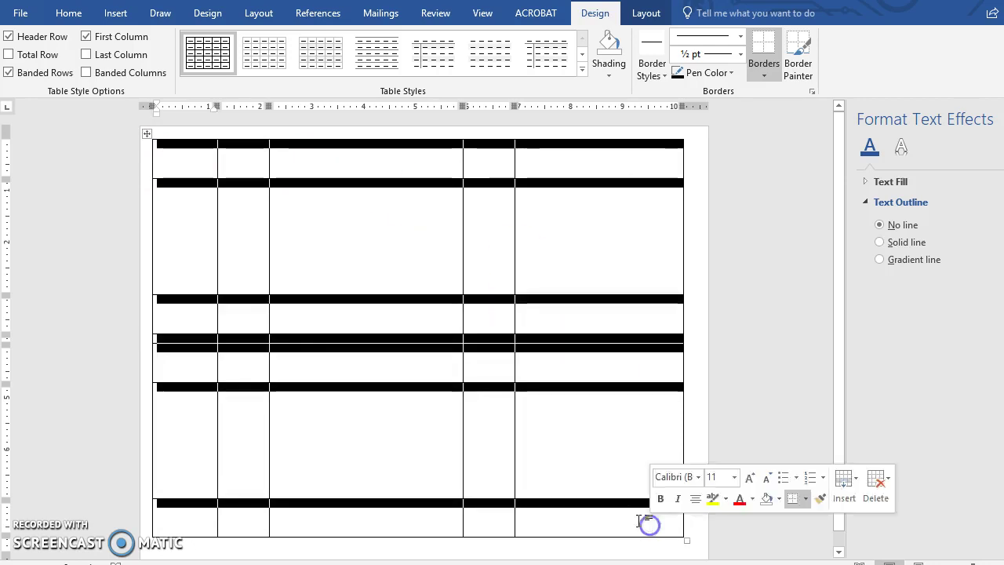
right_click(306, 190)
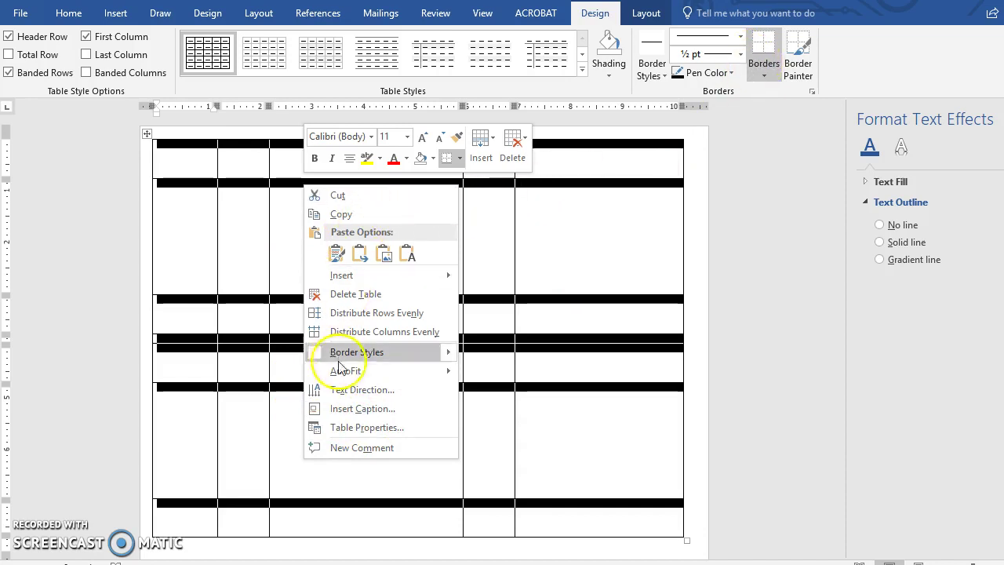
click(346, 428)
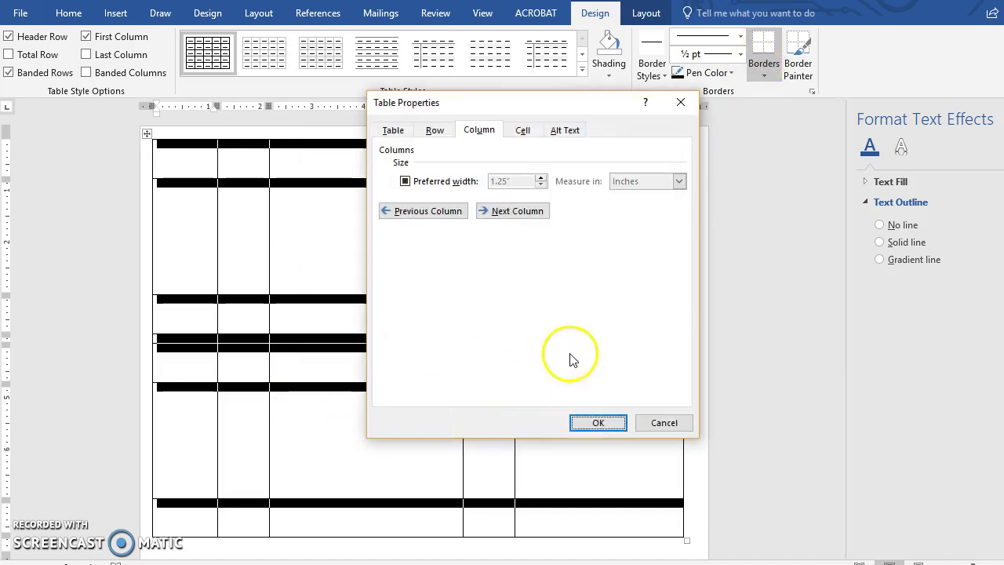
click(394, 130)
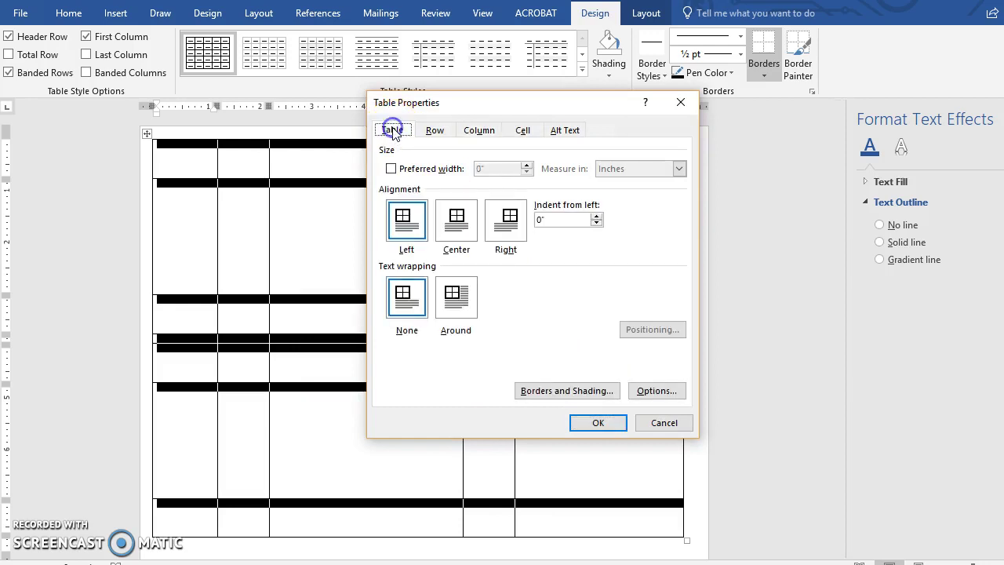
click(546, 392)
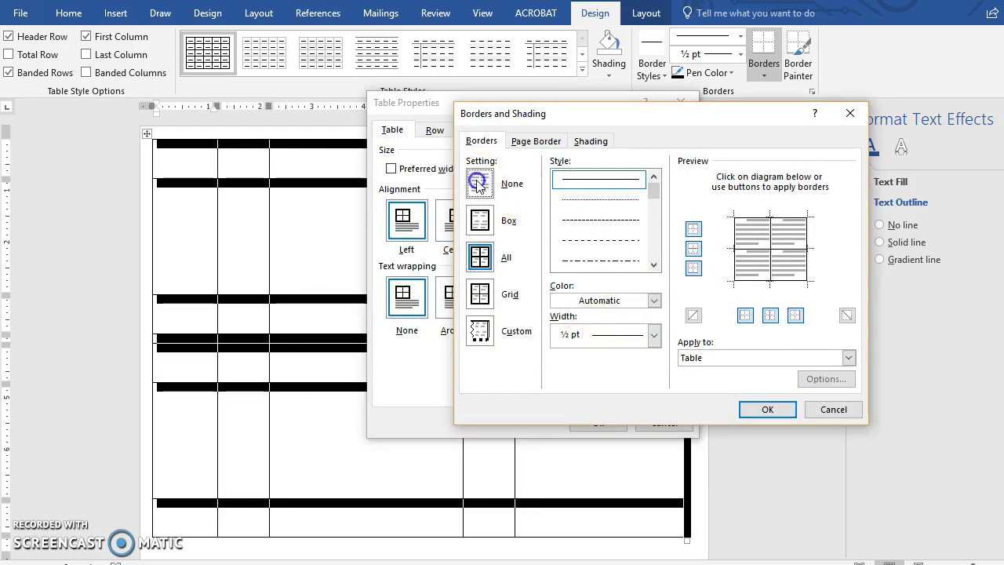
click(479, 184)
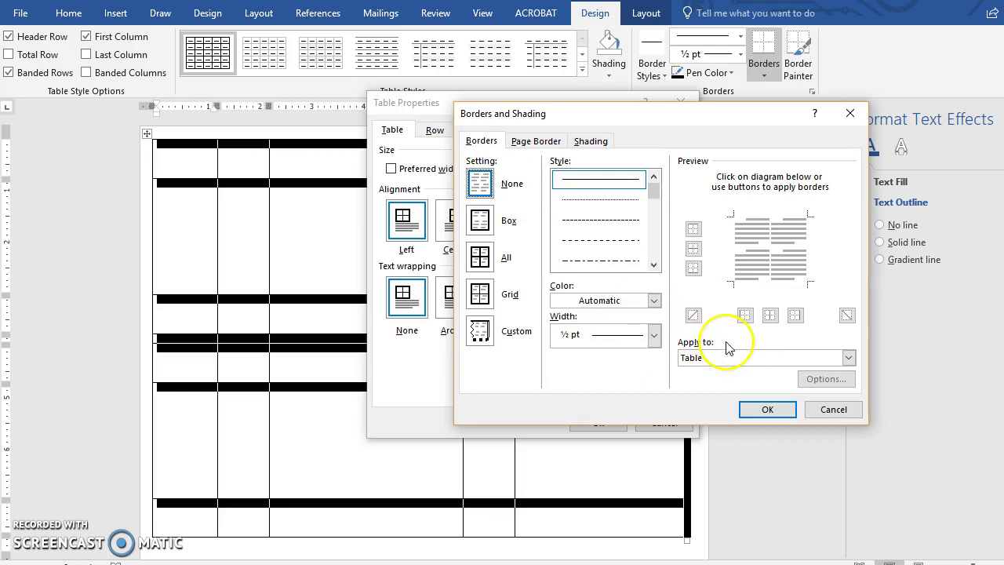
click(829, 360)
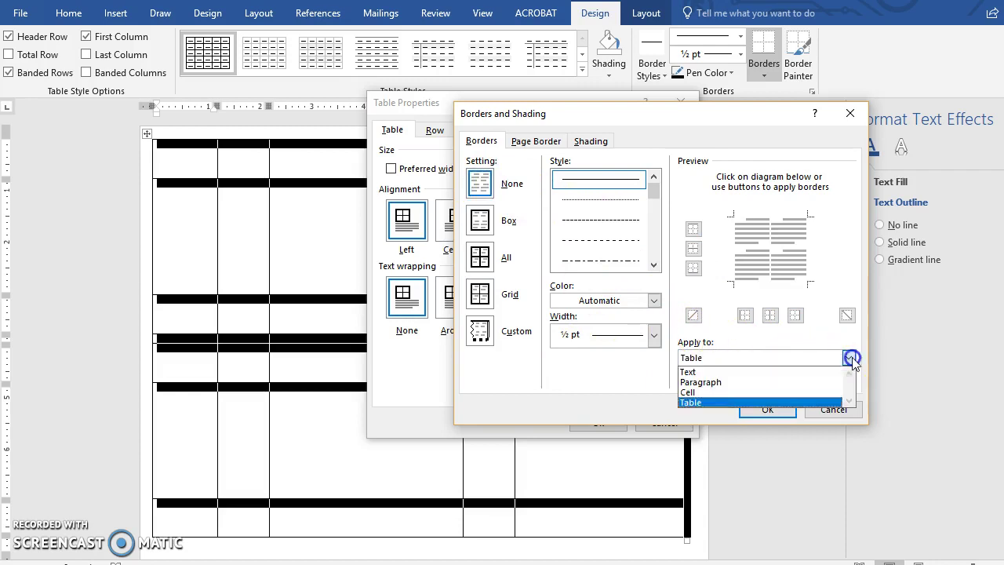
click(694, 403)
click(767, 409)
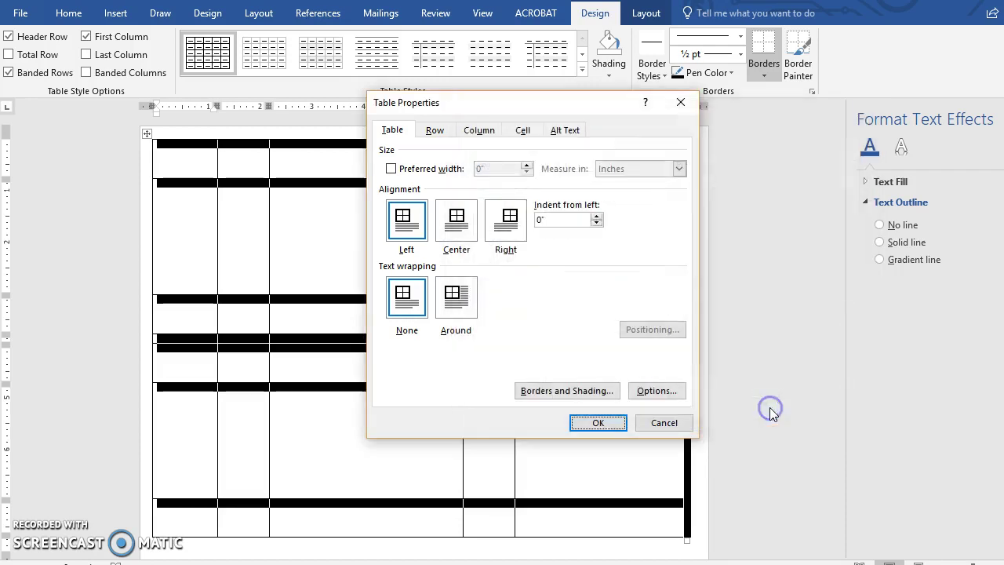
click(598, 423)
click(172, 229)
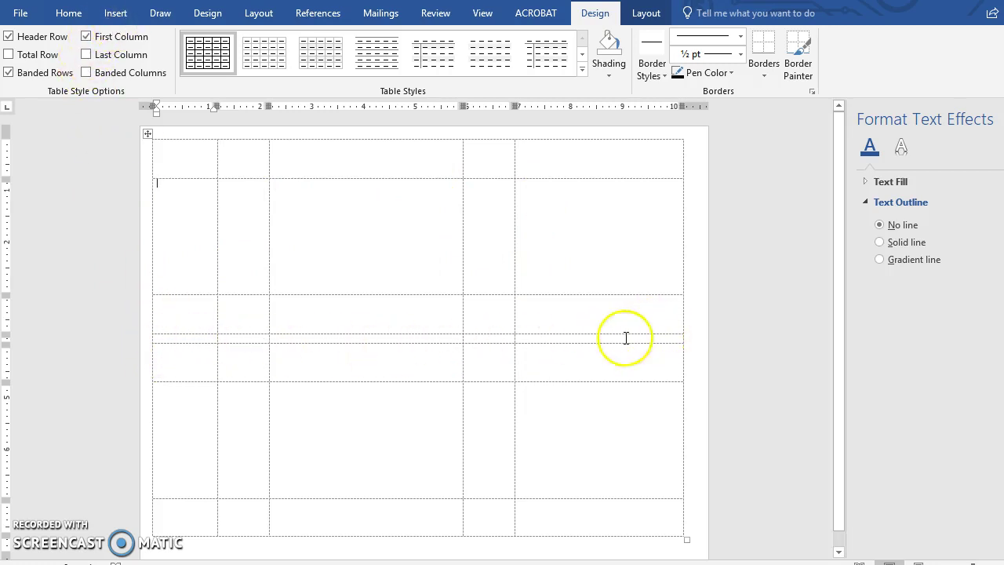
Draw a rectangle about 10.67 inches wide and 0.11 inch high over the narrow middle row and give it the solid black style
click(116, 15)
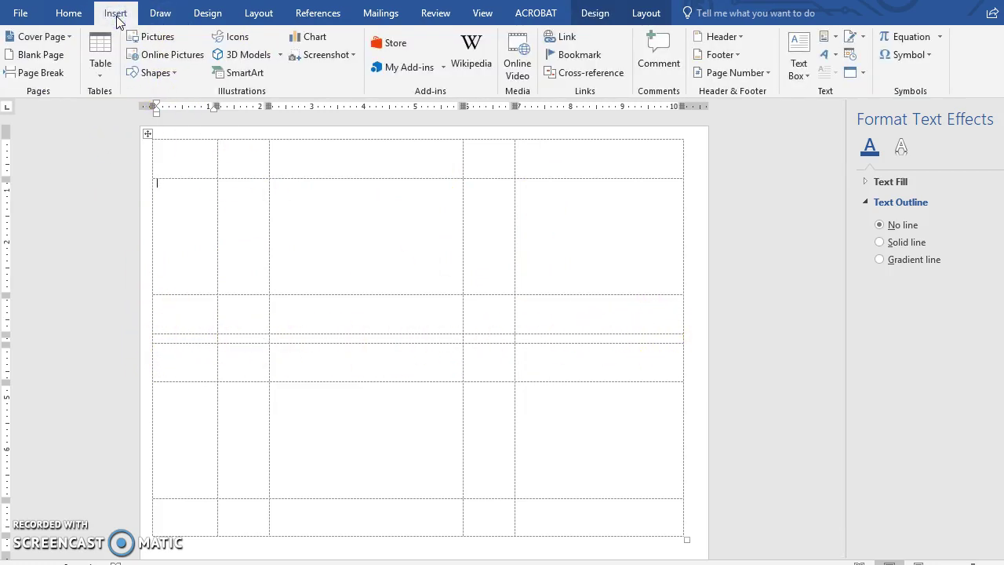
click(154, 72)
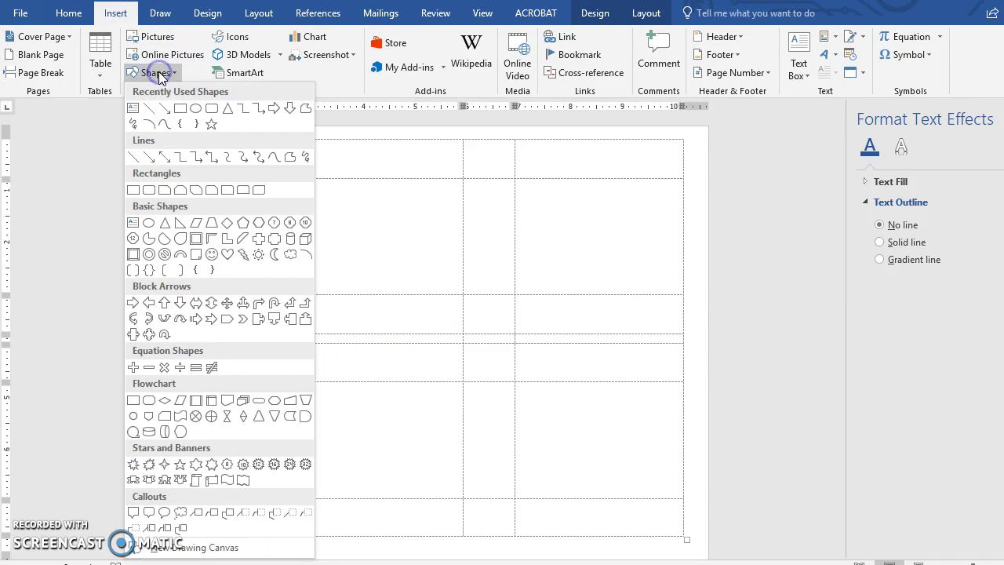
click(178, 108)
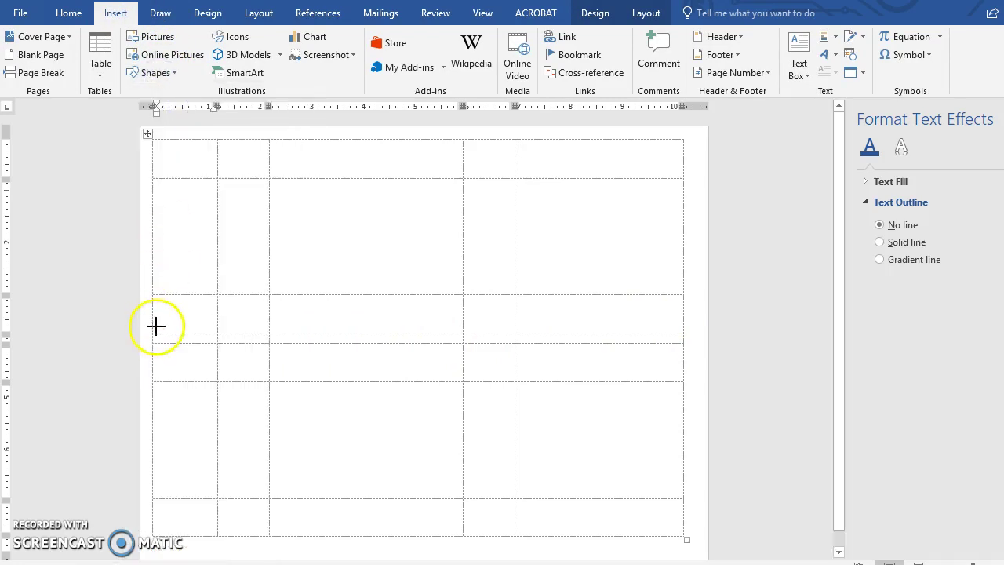
drag(155, 337, 700, 342)
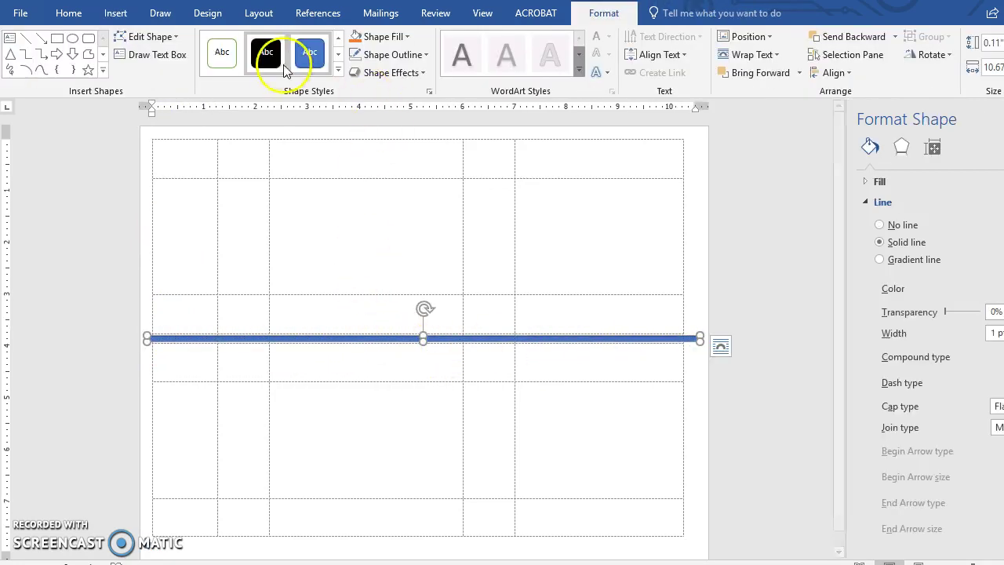
click(267, 53)
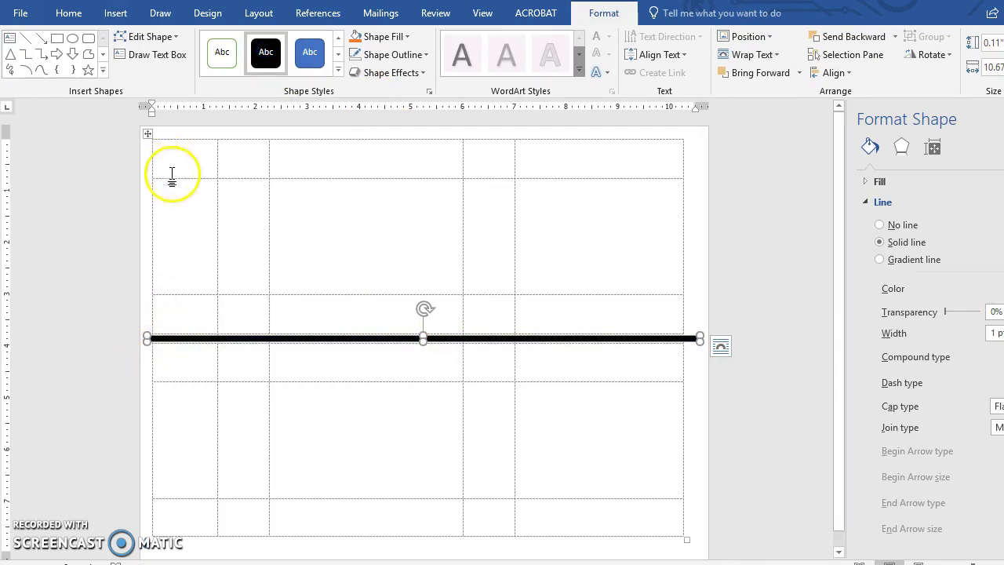
Draw a text box about 0.52 inch wide and 1.62 inches high in the second row's second cell
click(241, 226)
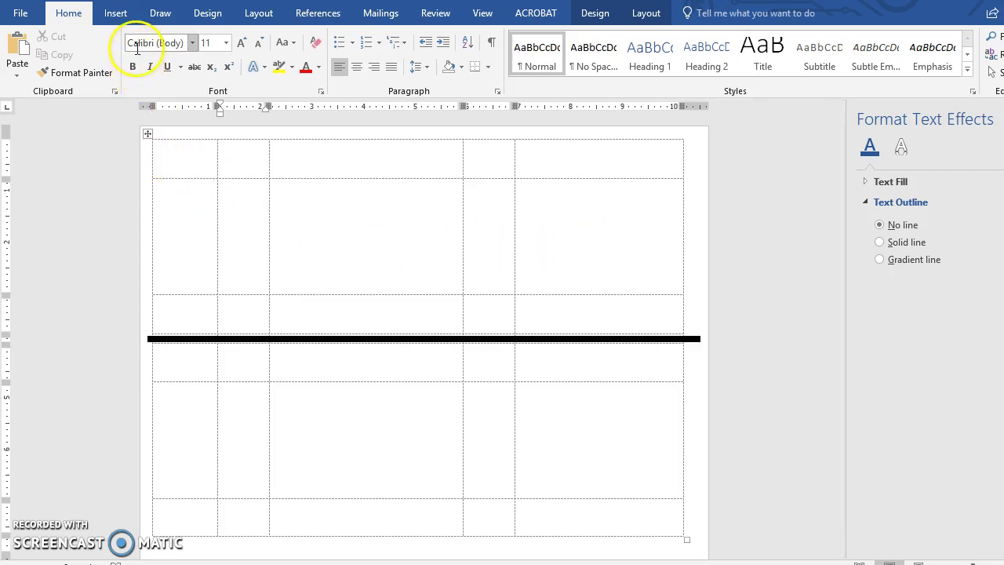
click(114, 13)
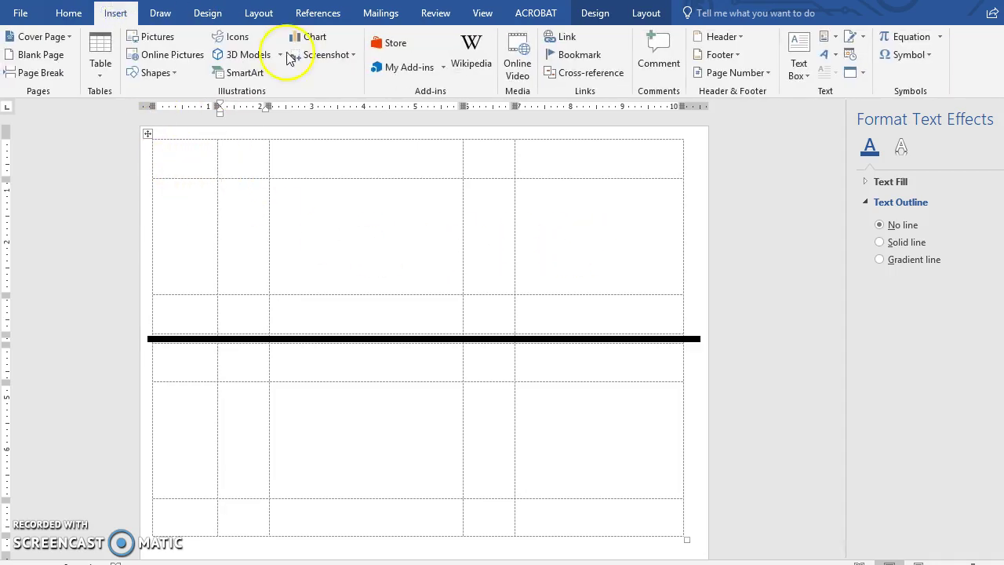
click(798, 69)
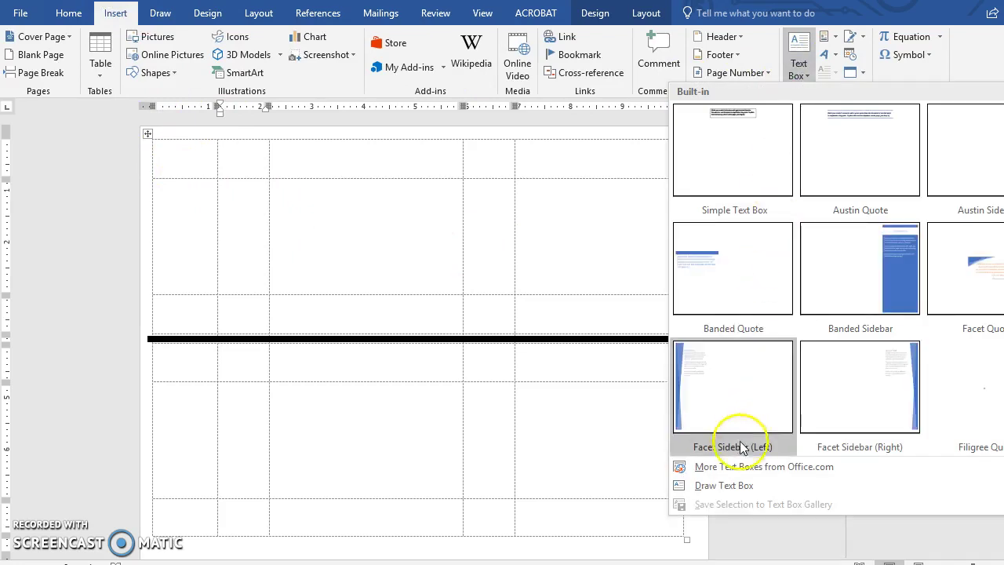
click(719, 488)
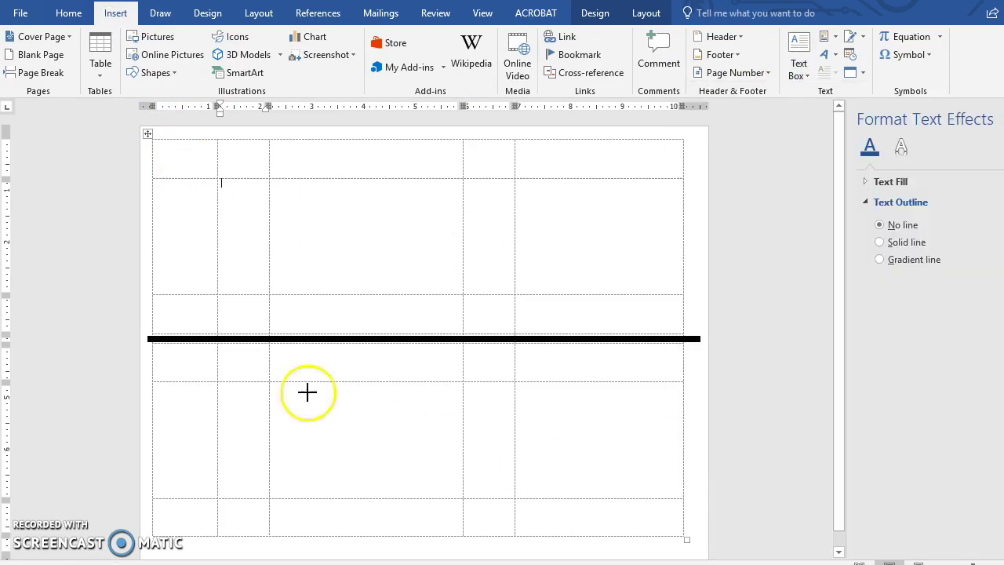
mouse_move(229, 191)
mouse_down()
mouse_move(242, 275)
mouse_move(267, 291)
mouse_move(249, 287)
mouse_move(253, 275)
mouse_up()
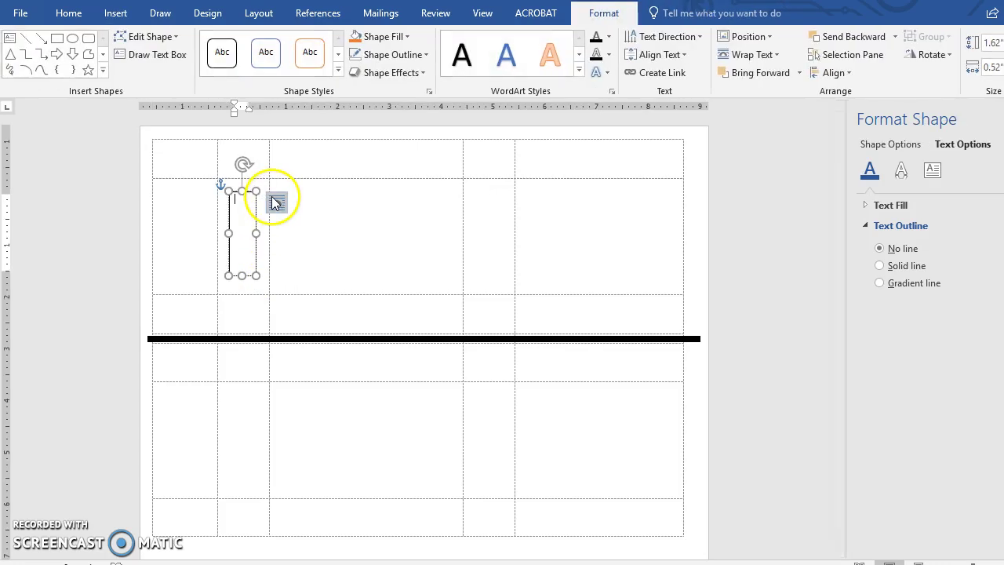
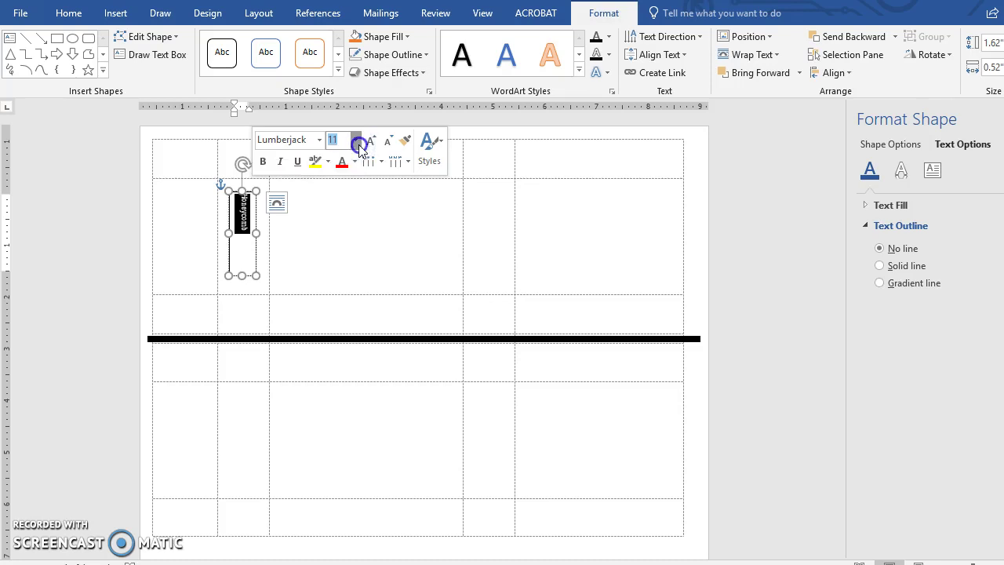
Set the Honeycomb text to size 16 and shorten its text box to about 1.35 inches high
click(337, 252)
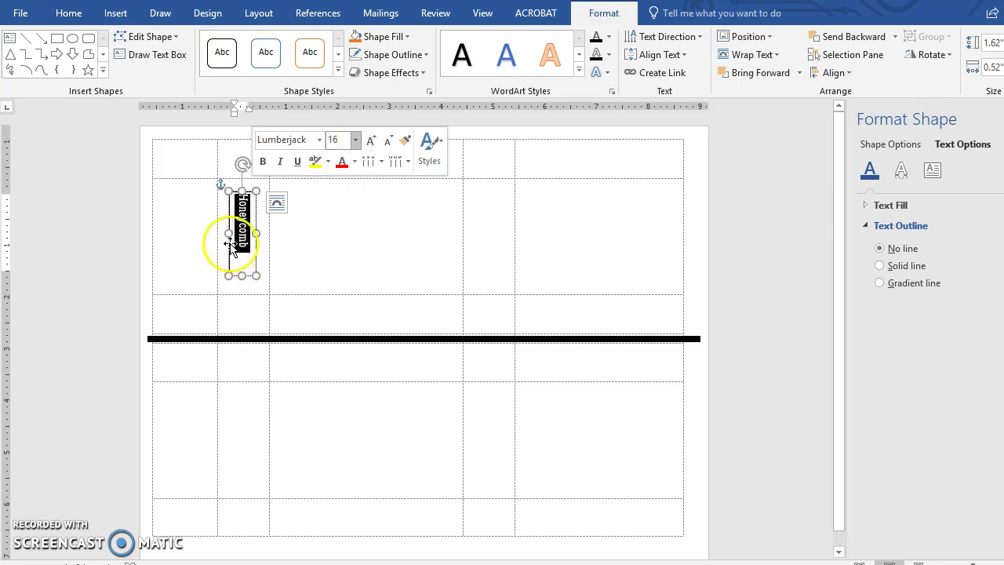
click(244, 273)
drag(244, 274, 246, 266)
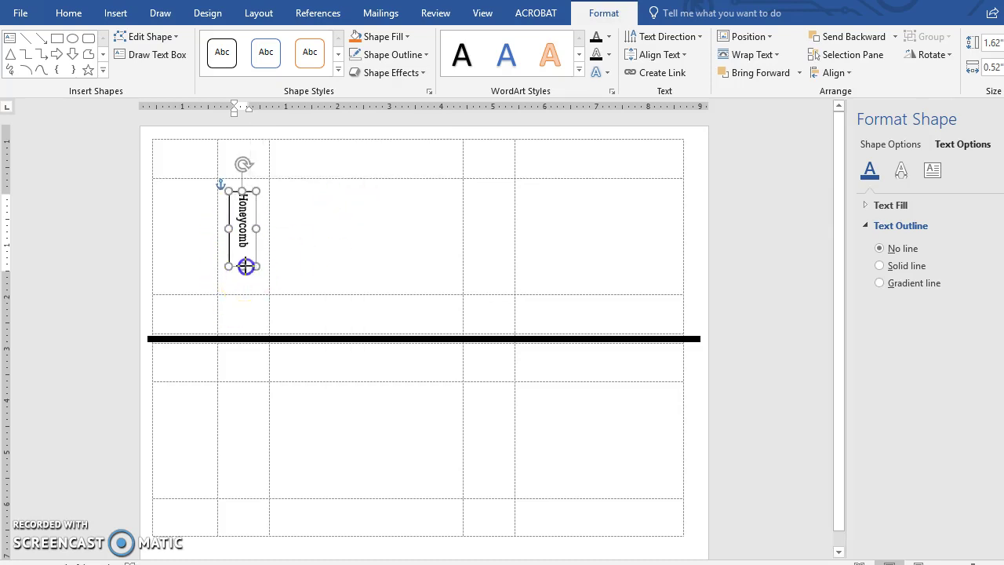
Move the Honeycomb text box slightly down so it sits vertically centred in its cell
click(239, 200)
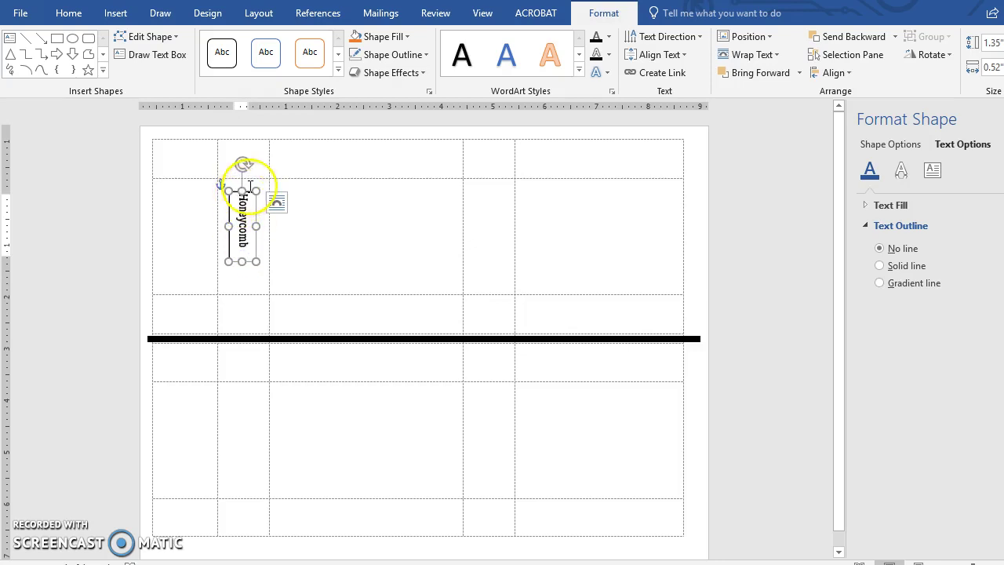
drag(249, 194, 246, 204)
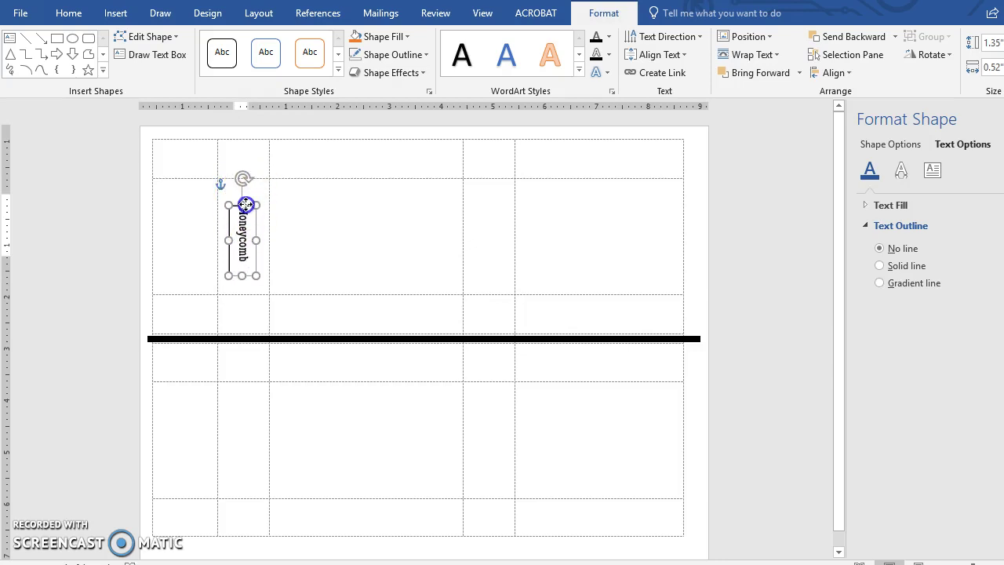
click(319, 195)
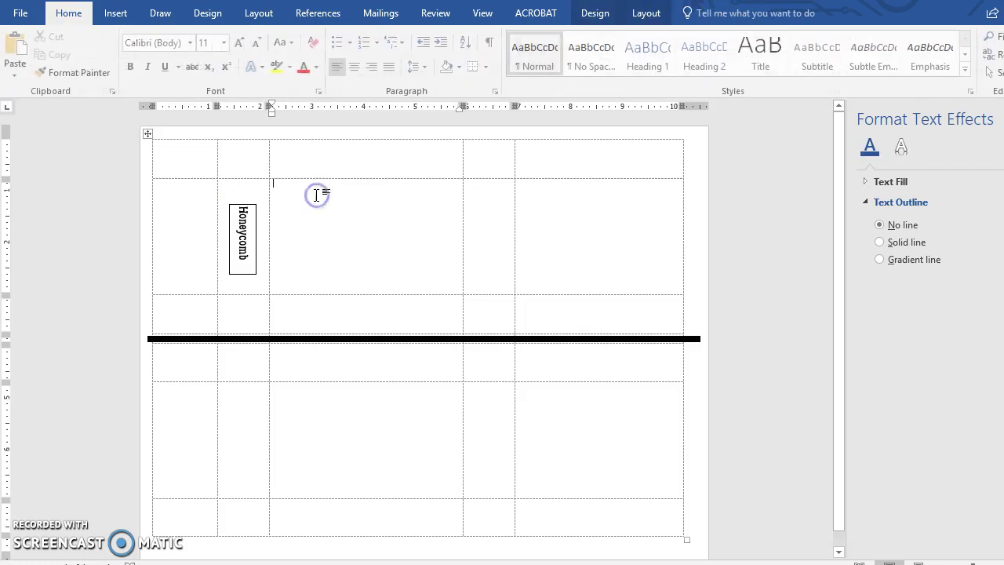
Set the Honeycomb text box's wrapping to In Front of Text and fix its position on the page
click(248, 206)
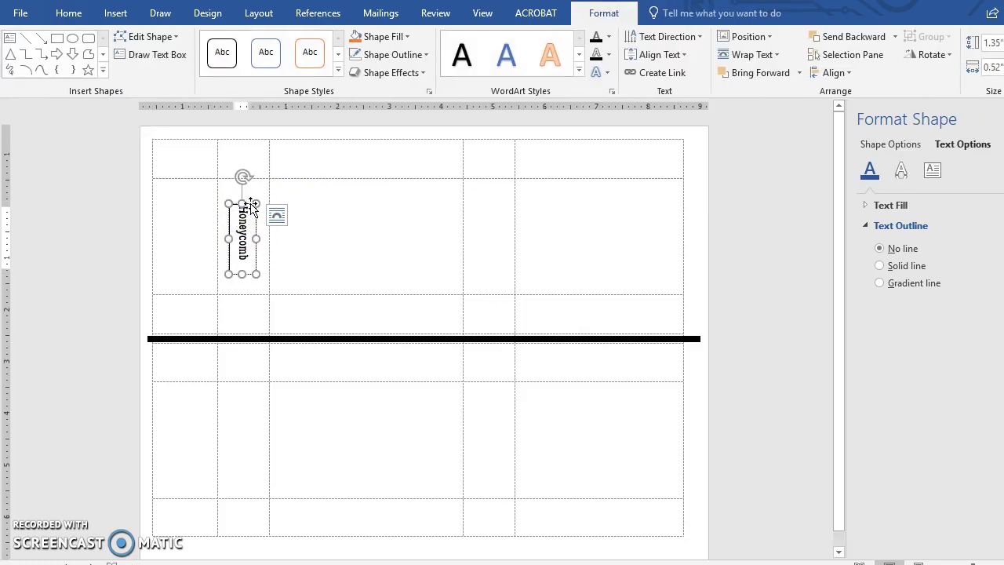
click(276, 216)
click(393, 363)
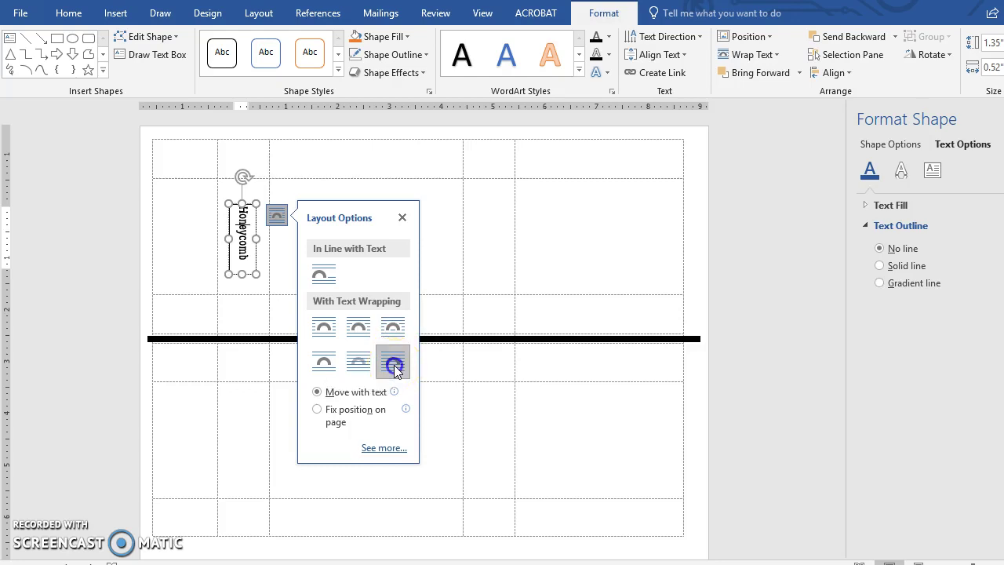
click(316, 411)
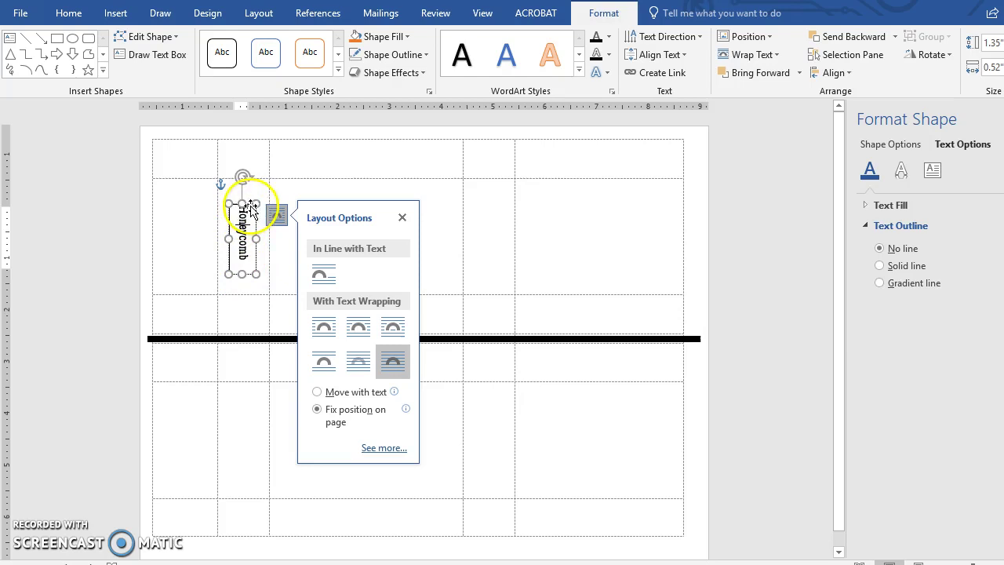
Remove the outline of the Honeycomb text box by setting its shape line to No line
click(892, 146)
click(1001, 118)
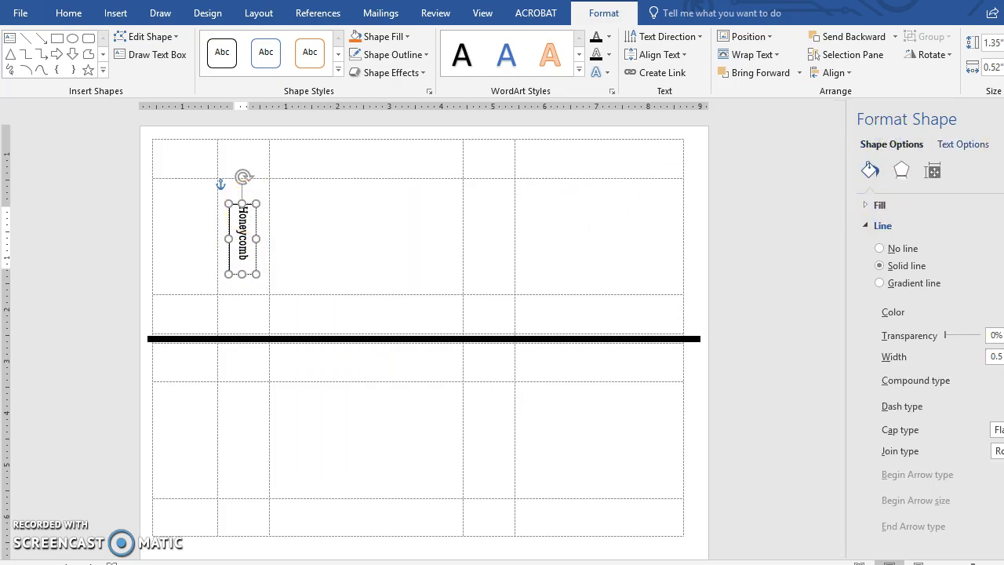
click(348, 222)
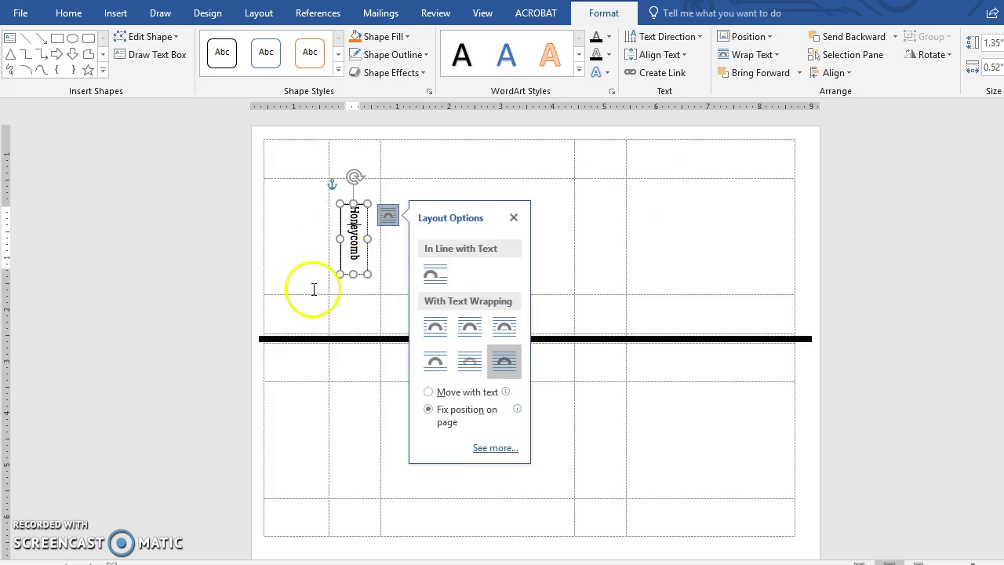
right_click(346, 201)
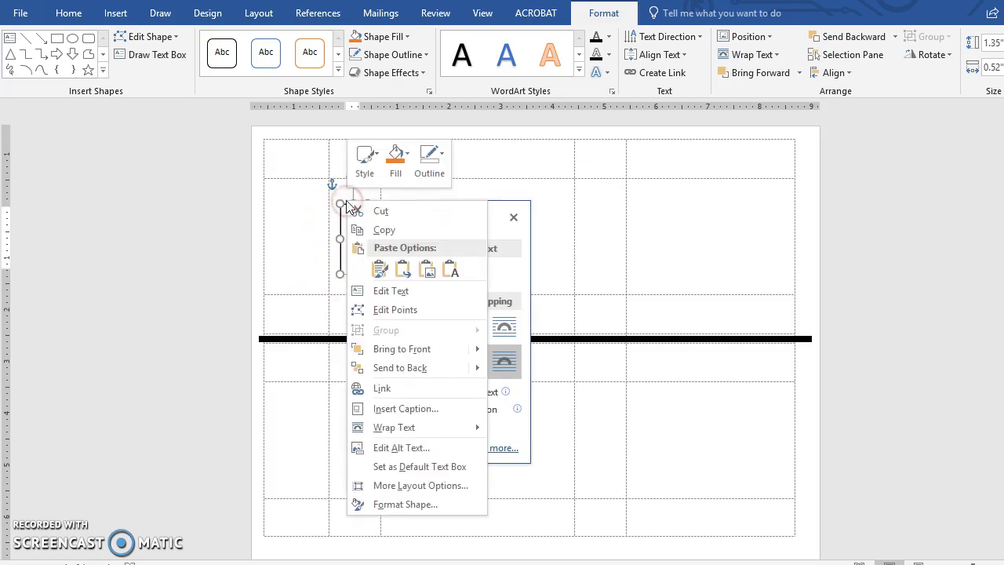
click(390, 503)
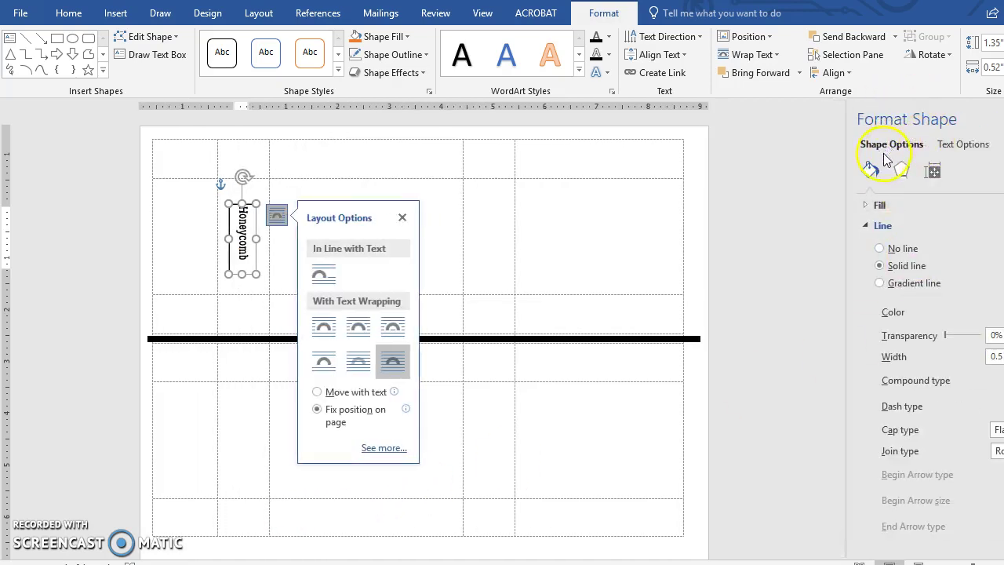
click(872, 225)
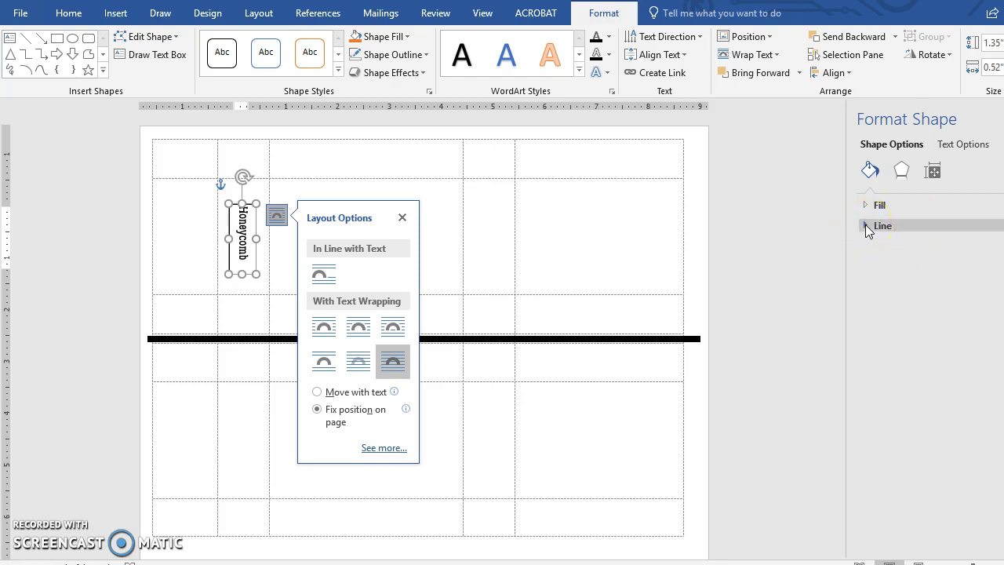
click(865, 226)
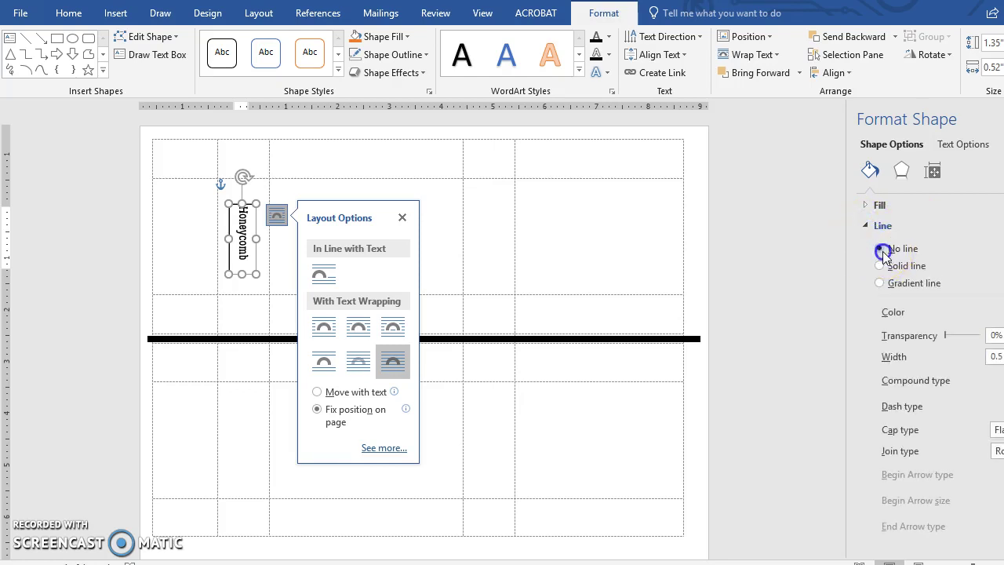
click(881, 250)
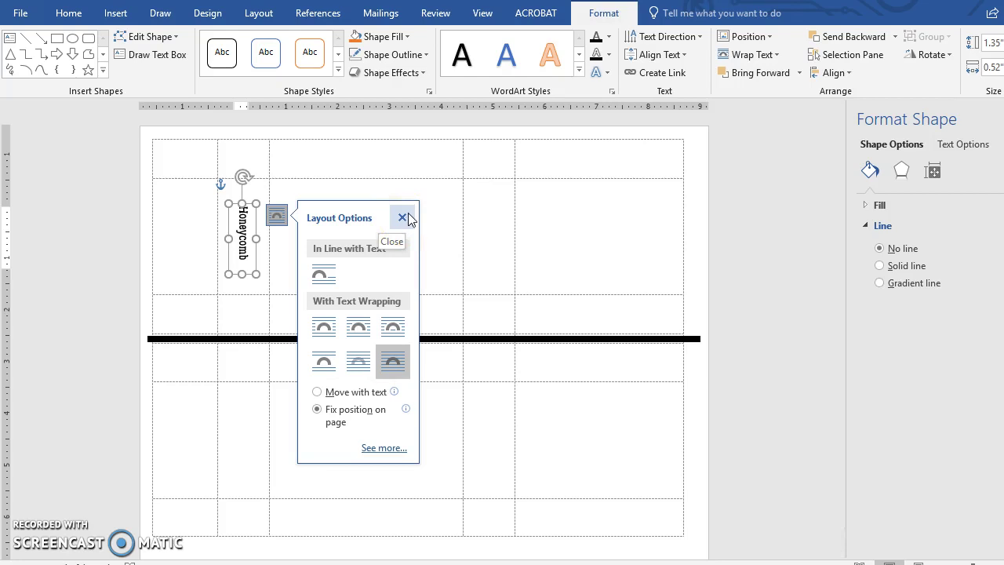
Consult the label wording document and draw a text box about 2.62 inches wide and 0.61 inch high in the second row's third cell
key(alt+Tab)
key(alt+Tab)
scroll(660, 190, up, 1)
scroll(618, 224, down, 1)
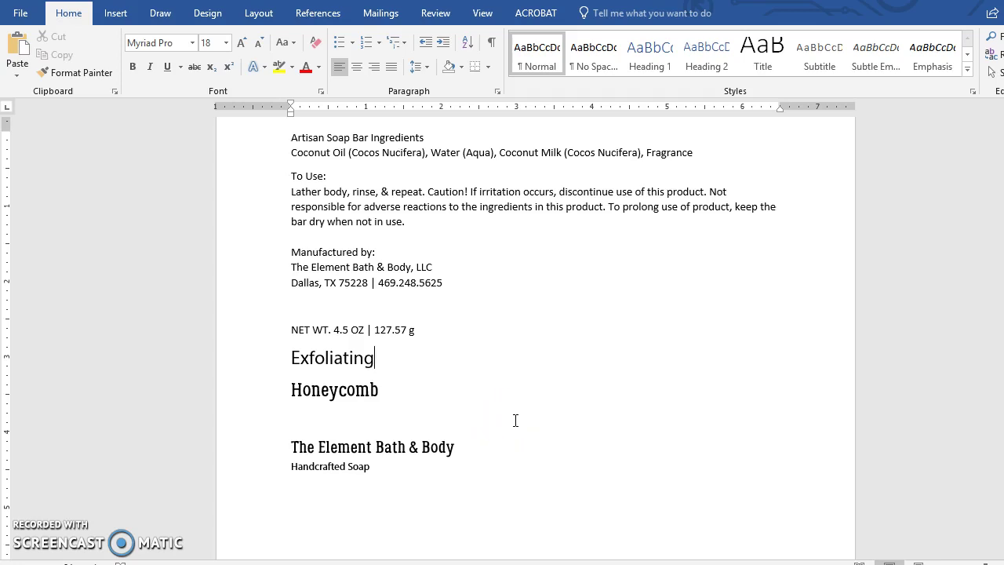
key(alt+Tab)
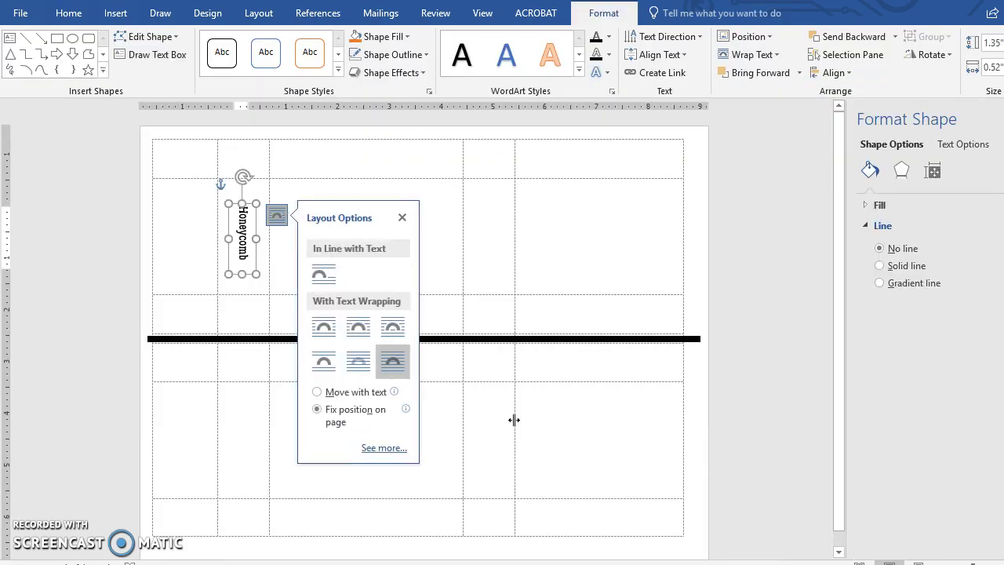
click(317, 184)
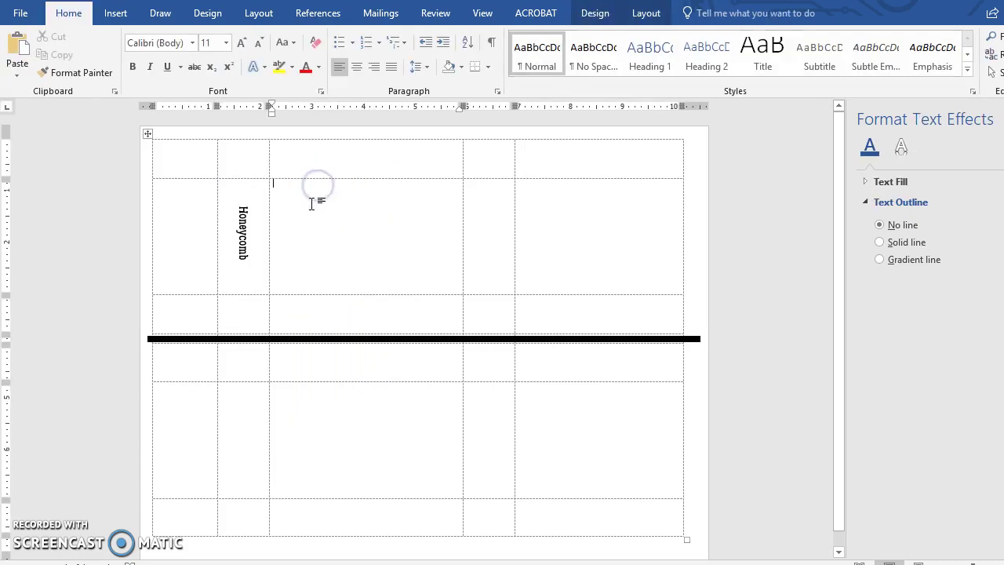
click(288, 218)
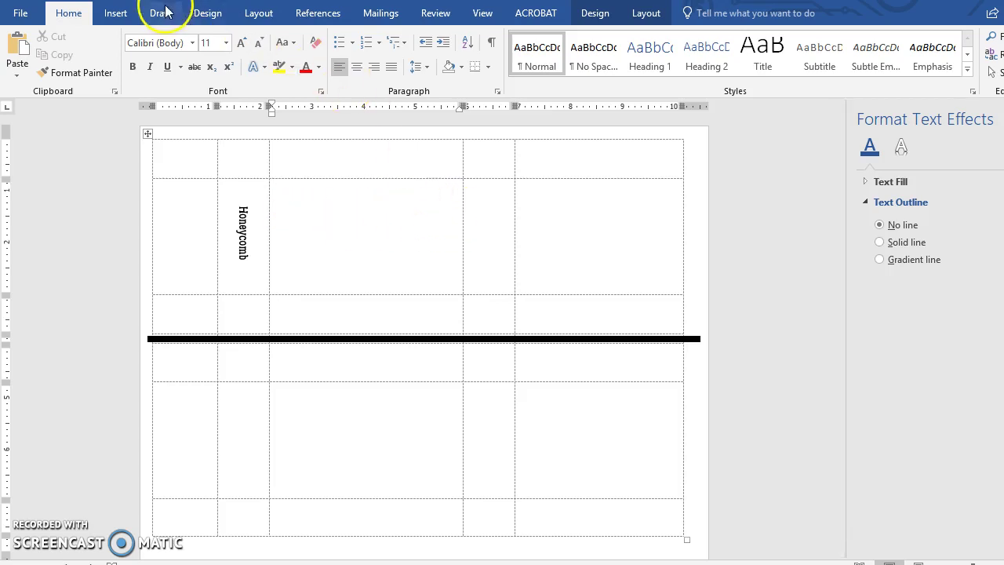
click(117, 11)
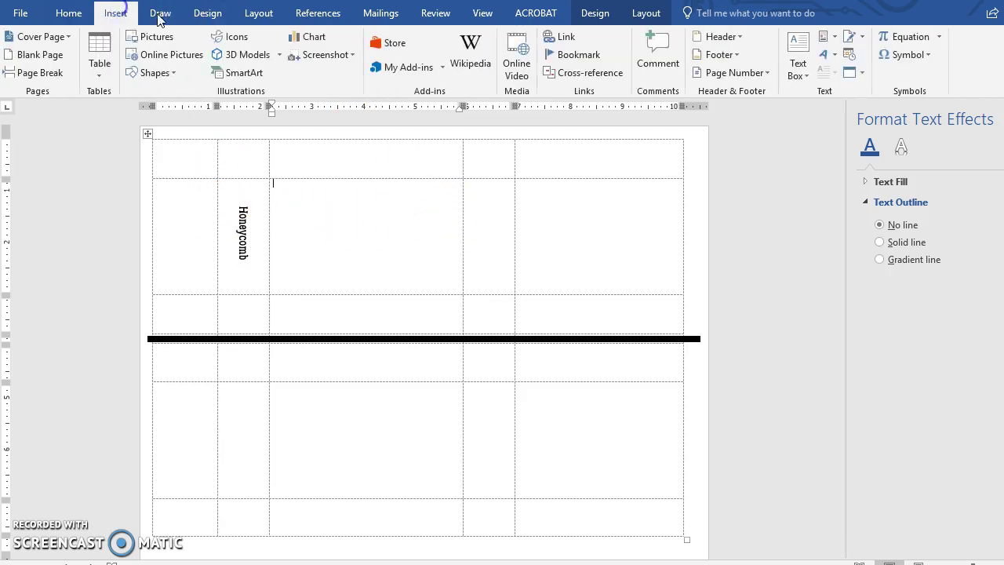
click(796, 59)
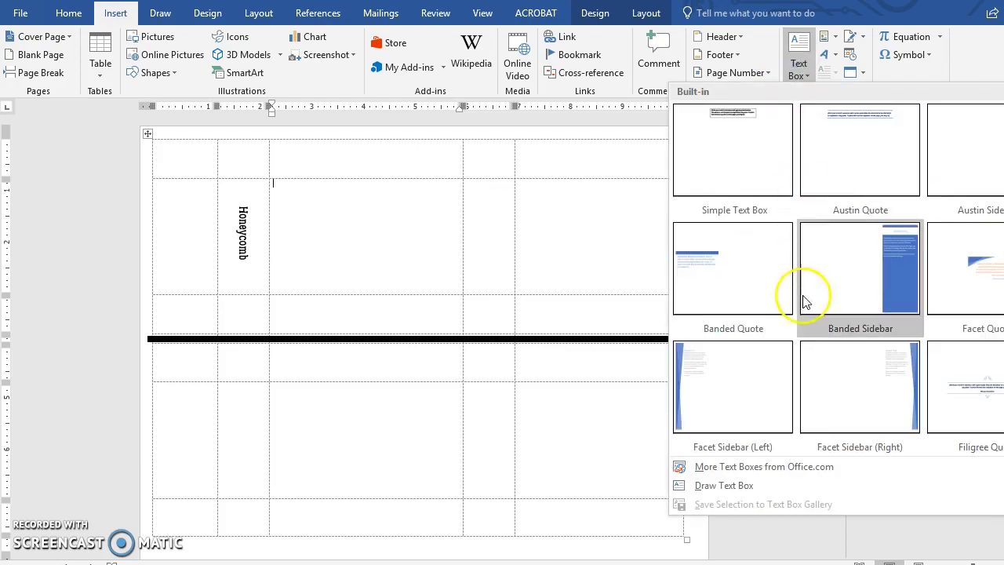
click(729, 483)
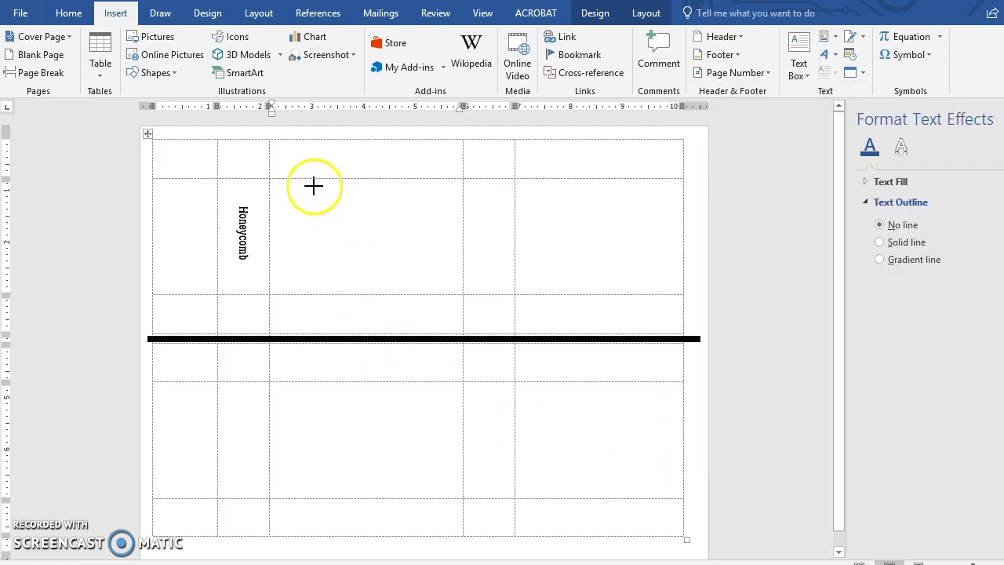
drag(313, 197, 449, 218)
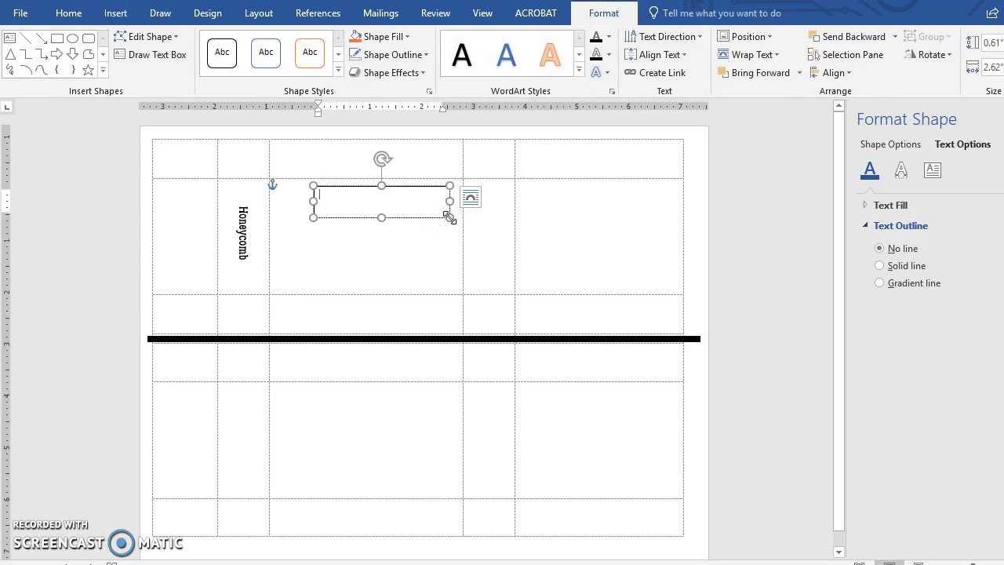
Copy "The Element Bath & Body" and "Handcrafted Soap" from the label wording document into the new text box and centre both lines
key(alt+Tab)
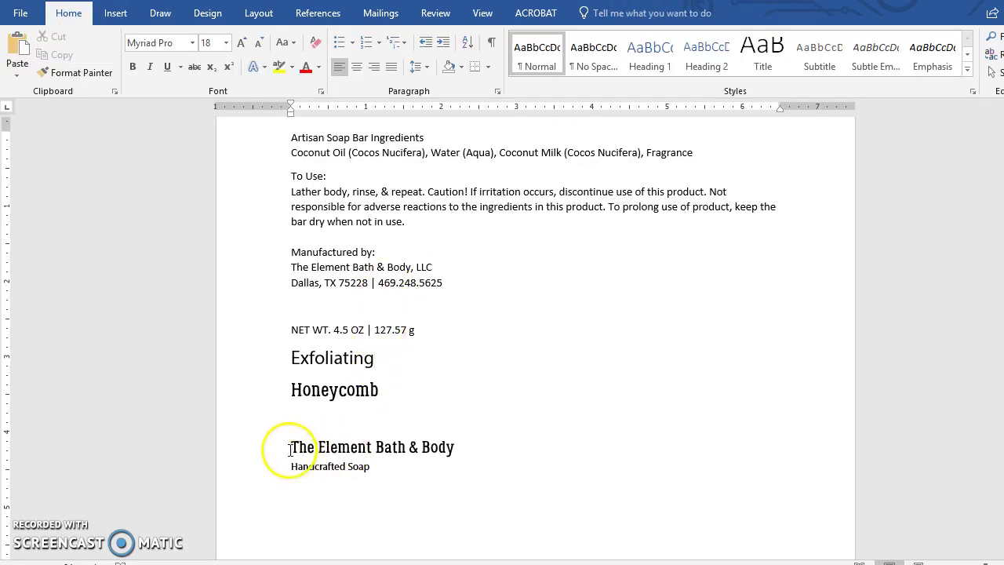
drag(294, 446, 370, 464)
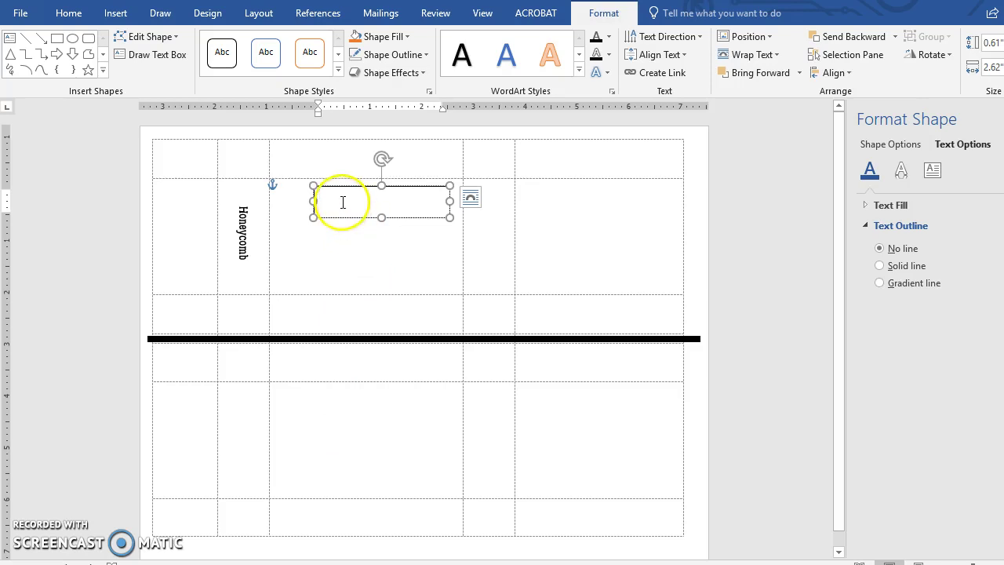
text(The Element Bath & Body Handcrafted Soap)
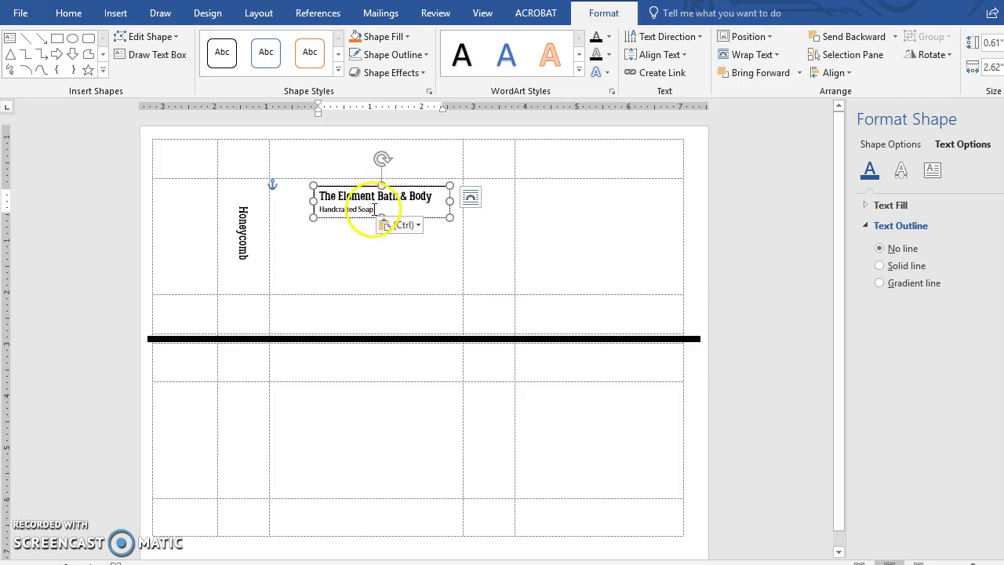
drag(365, 206, 310, 194)
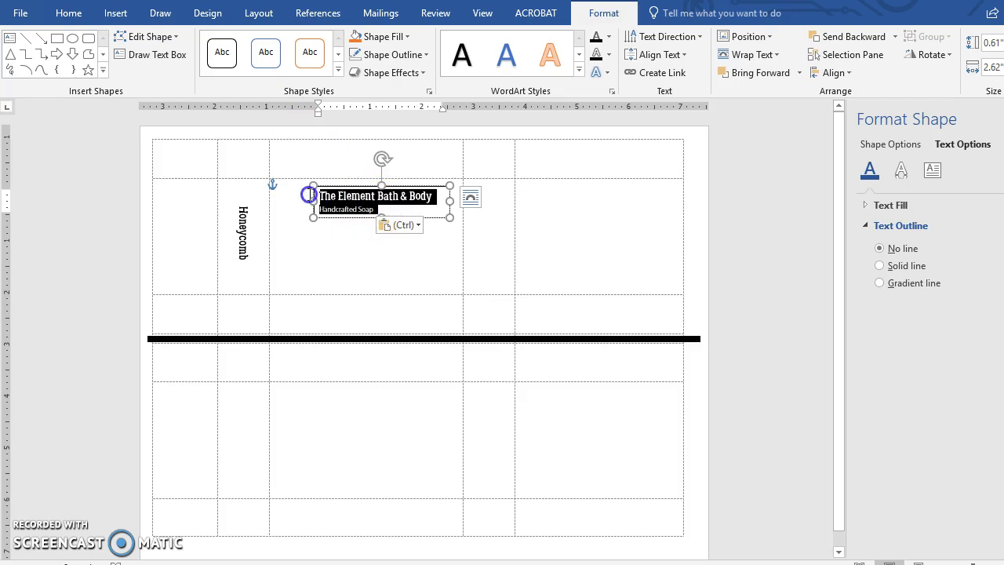
click(72, 12)
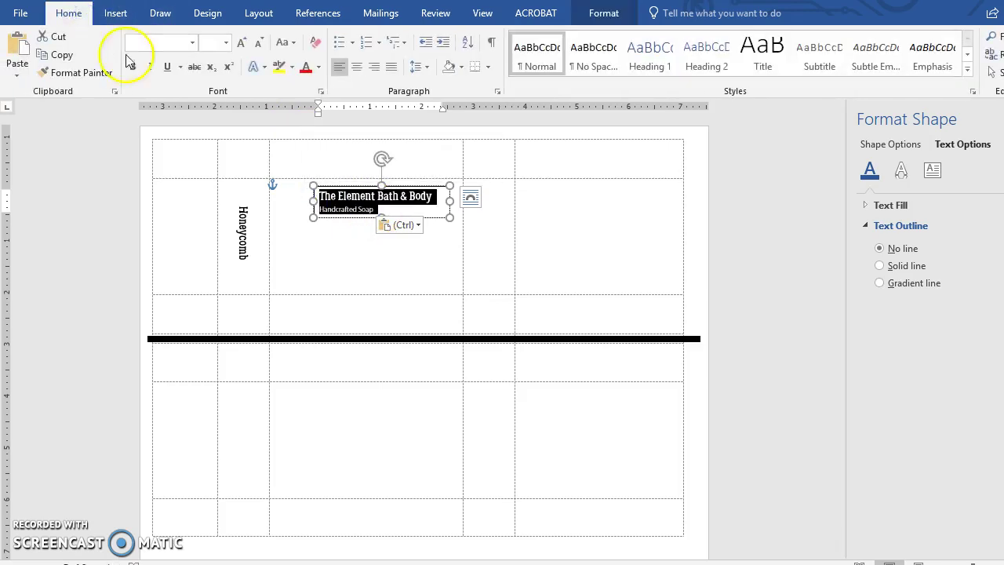
click(356, 67)
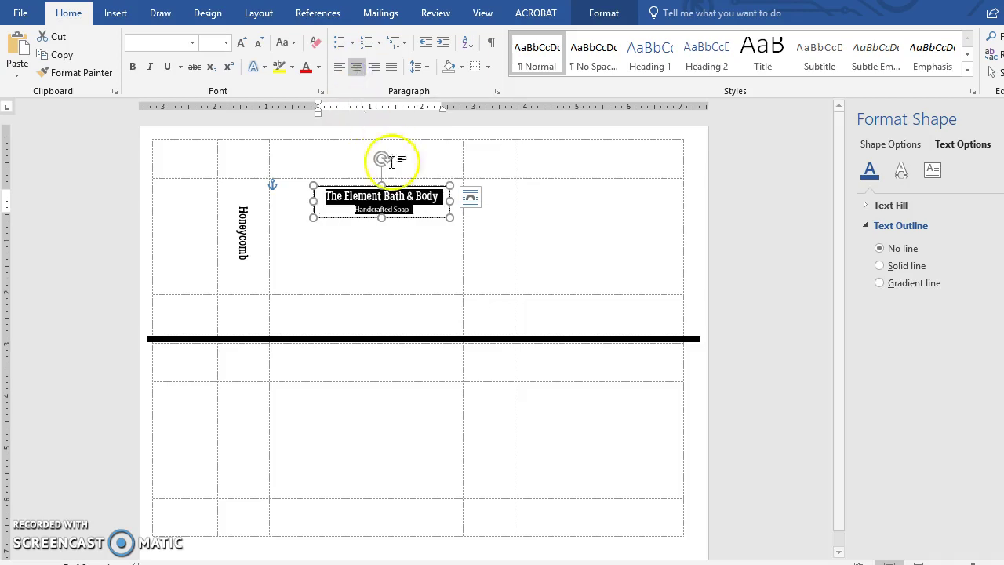
Fix the brand name text box's position on the page and set its shape outline to No line
click(338, 228)
click(403, 197)
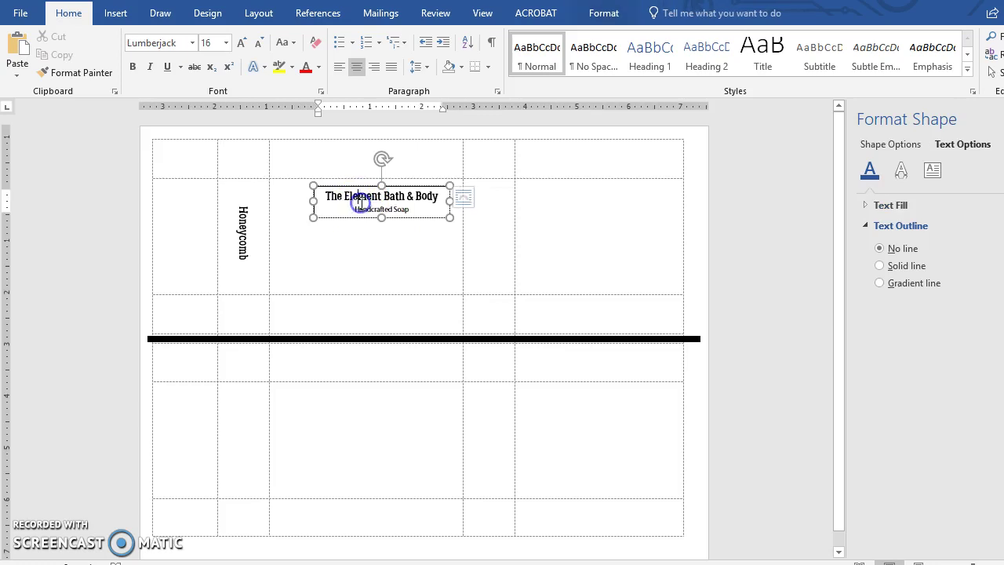
click(470, 197)
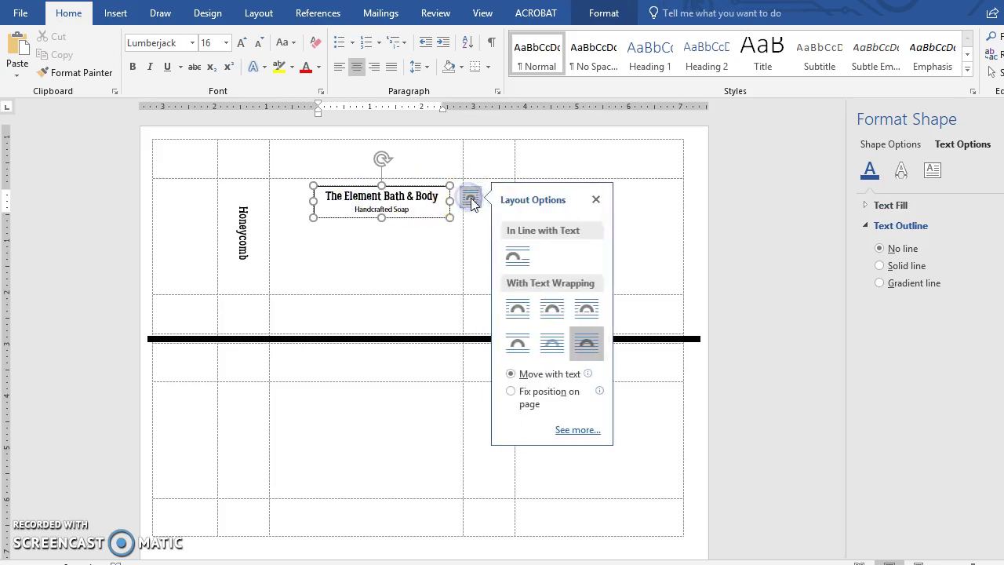
click(510, 391)
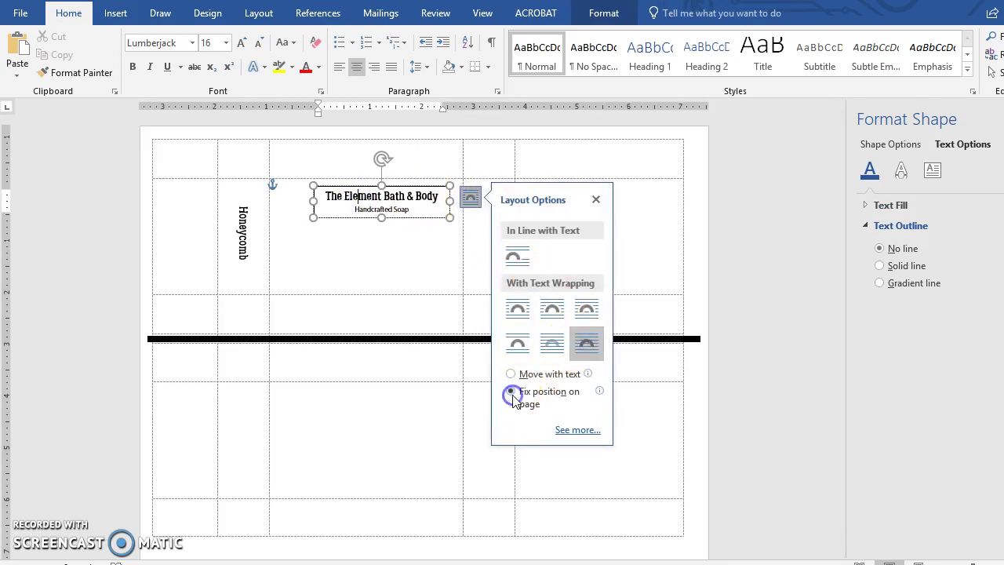
click(355, 196)
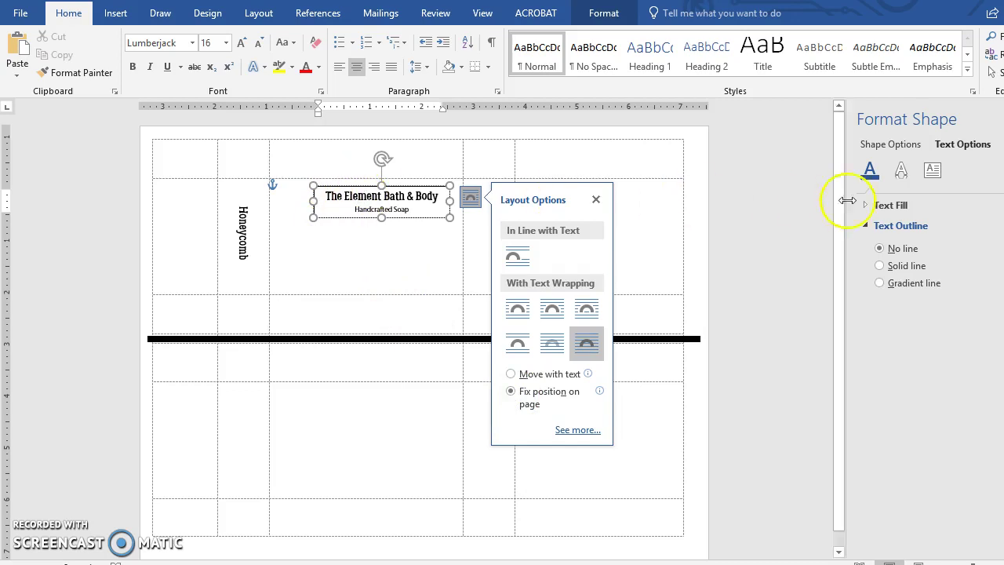
click(866, 149)
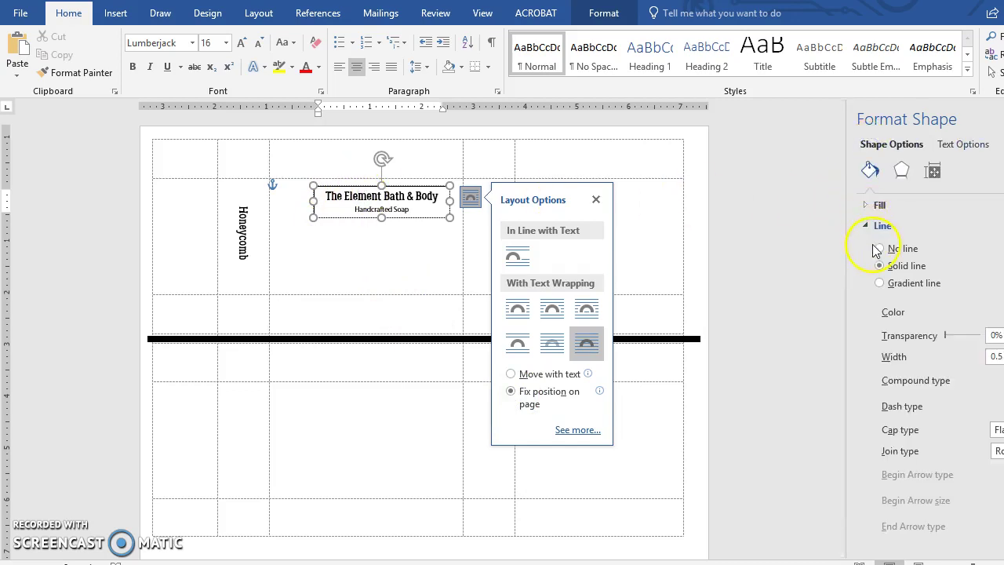
click(879, 248)
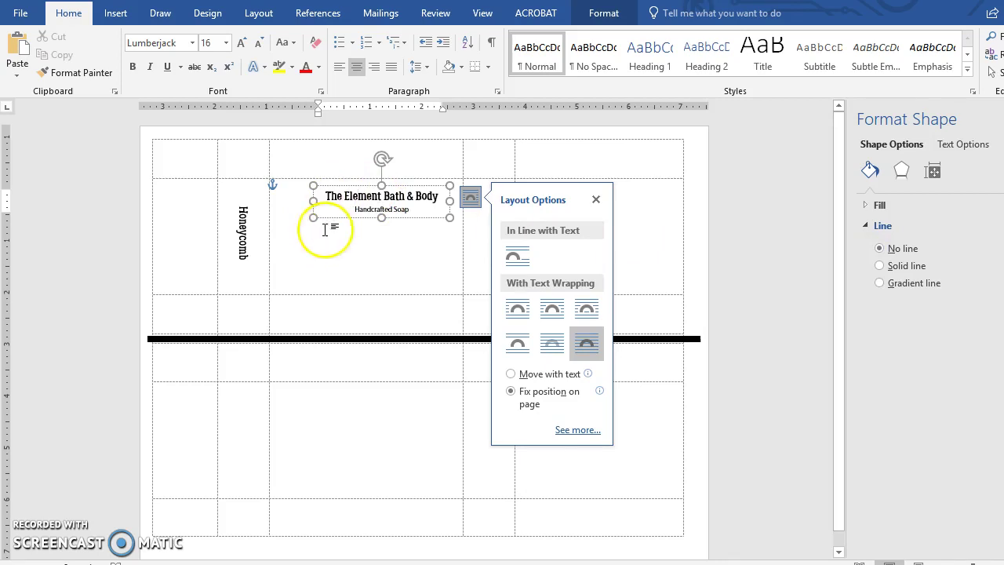
click(325, 229)
Duplicate the brand name text box and place the copy directly beneath the original, aligned with it
click(358, 197)
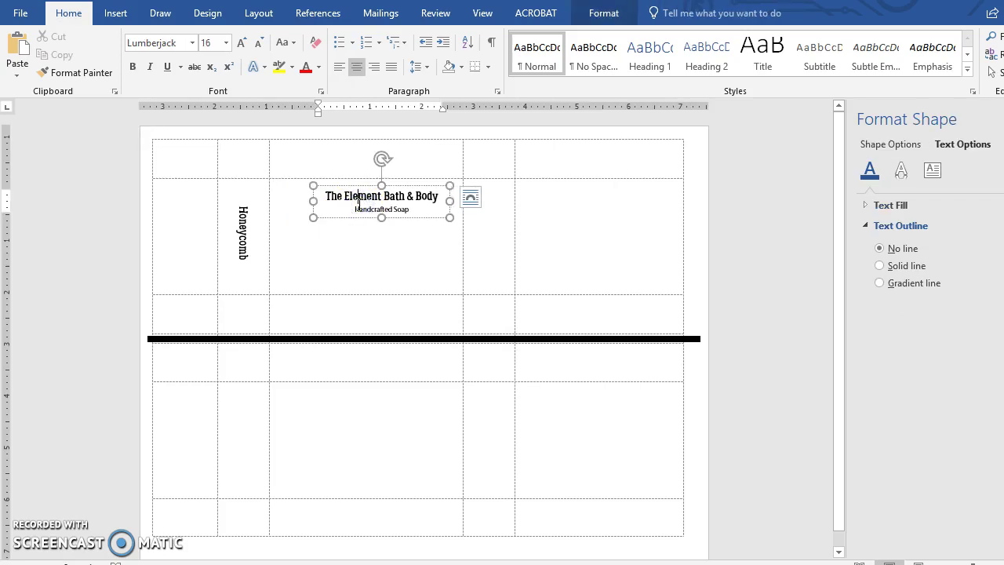
click(328, 198)
click(313, 190)
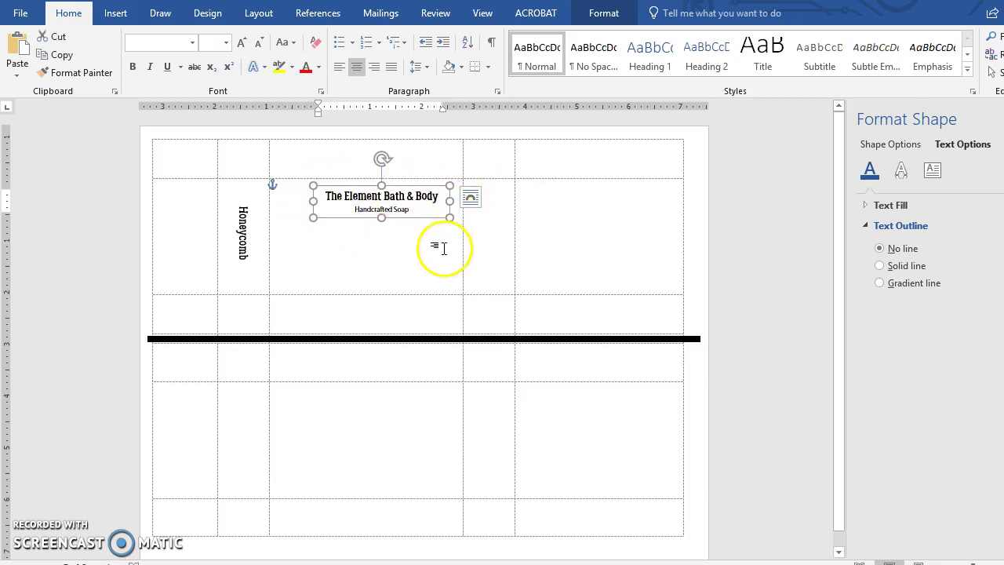
right_click(341, 202)
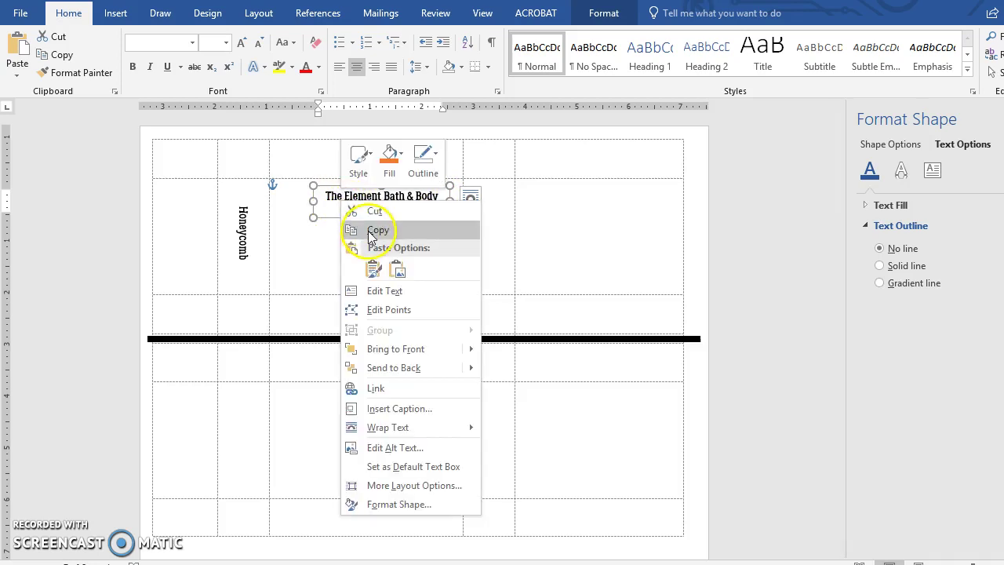
click(325, 243)
click(319, 240)
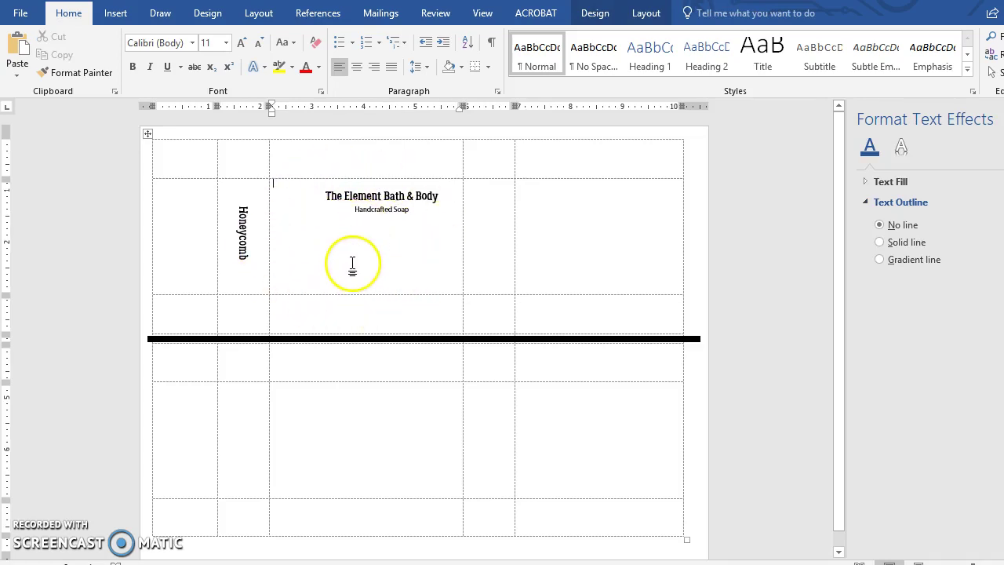
key(ctrl+v)
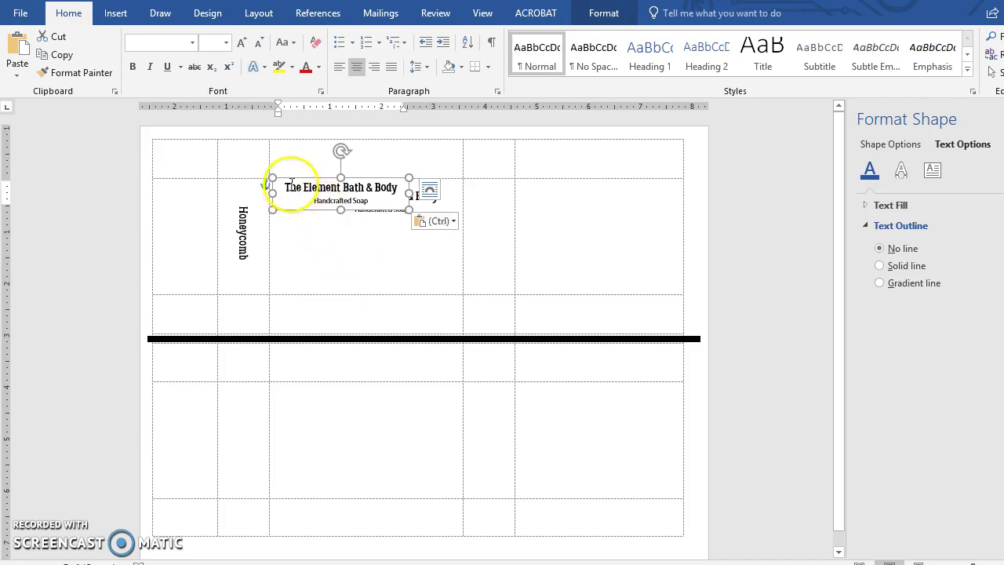
drag(297, 179, 333, 222)
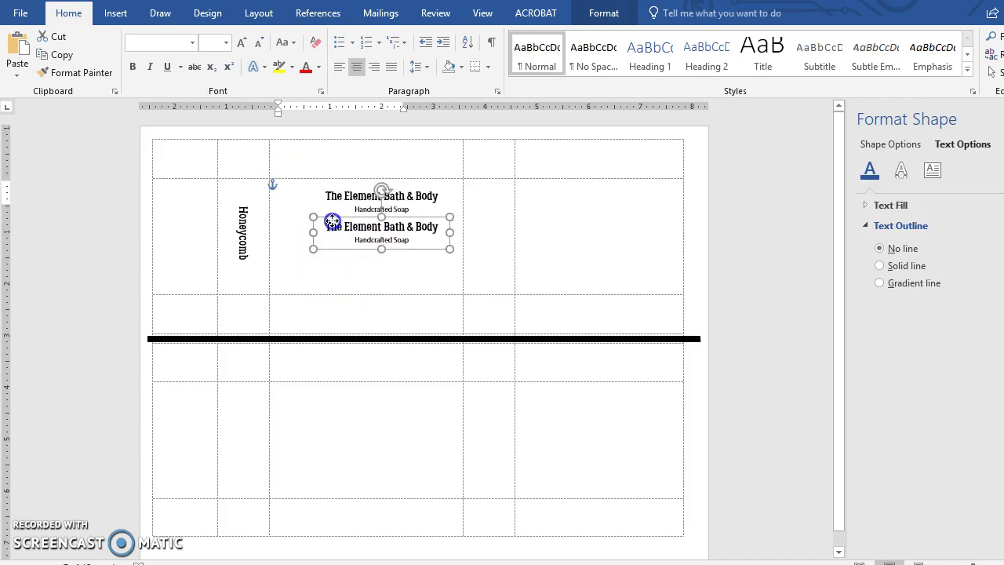
Replace the wording in the duplicated text box with "Honeycomb" copied from the label wording document
drag(410, 244, 309, 228)
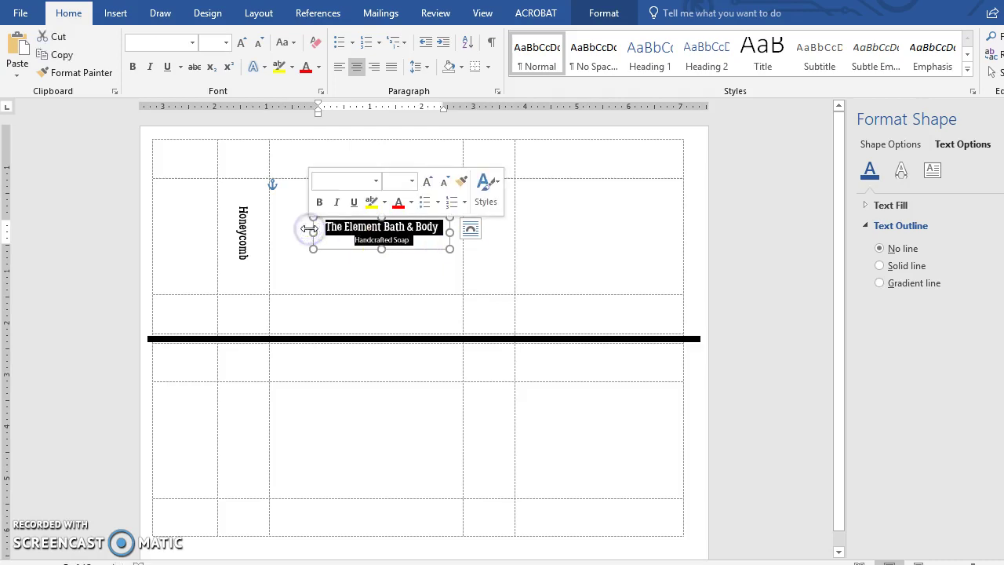
key(Delete)
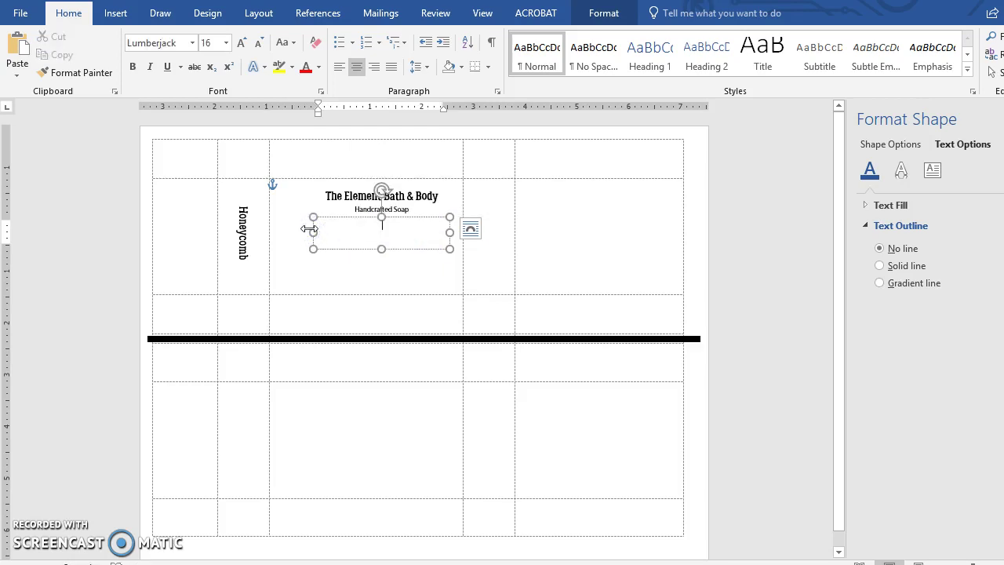
key(alt+Tab)
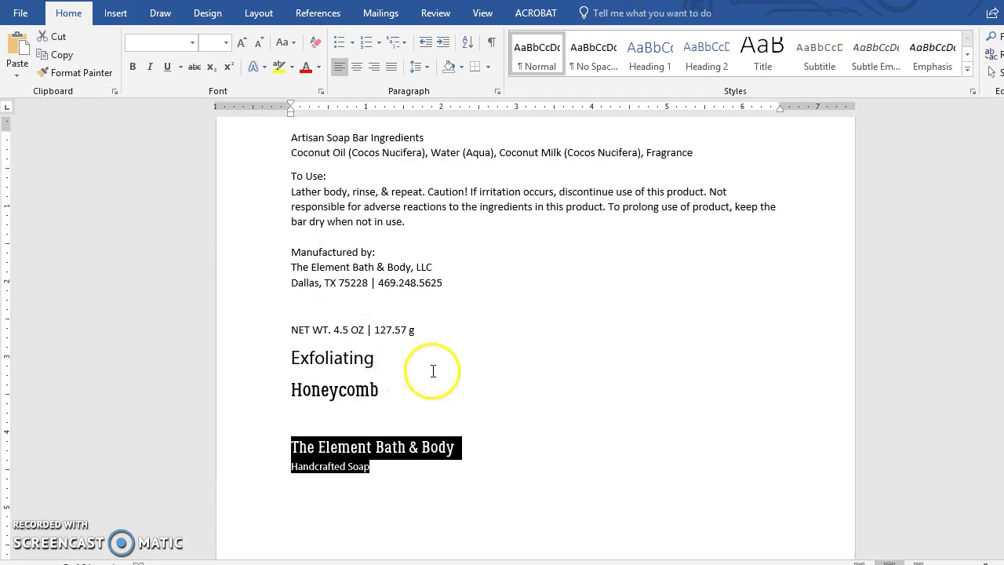
click(365, 391)
click(275, 394)
key(ctrl+c)
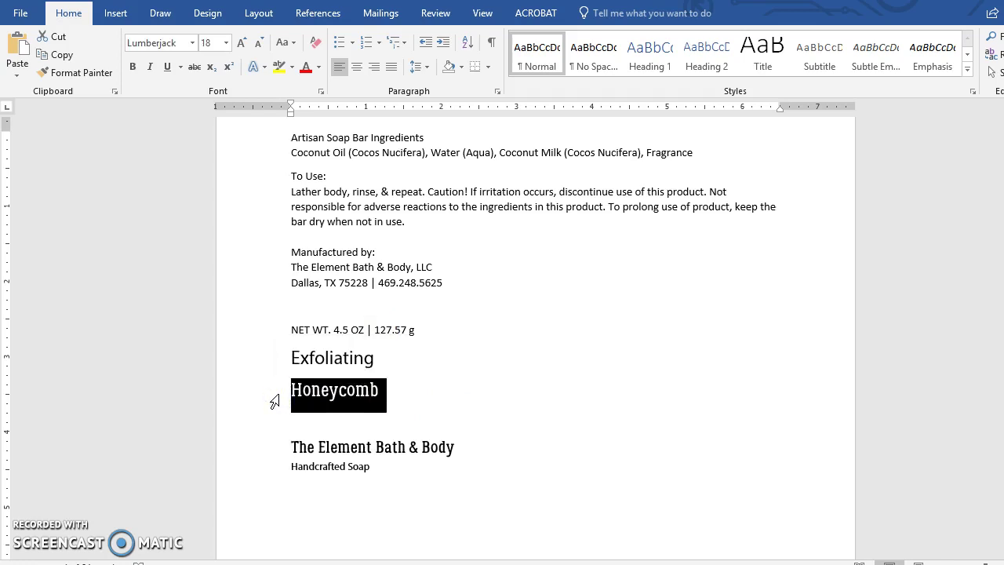
key(alt+Tab)
click(359, 339)
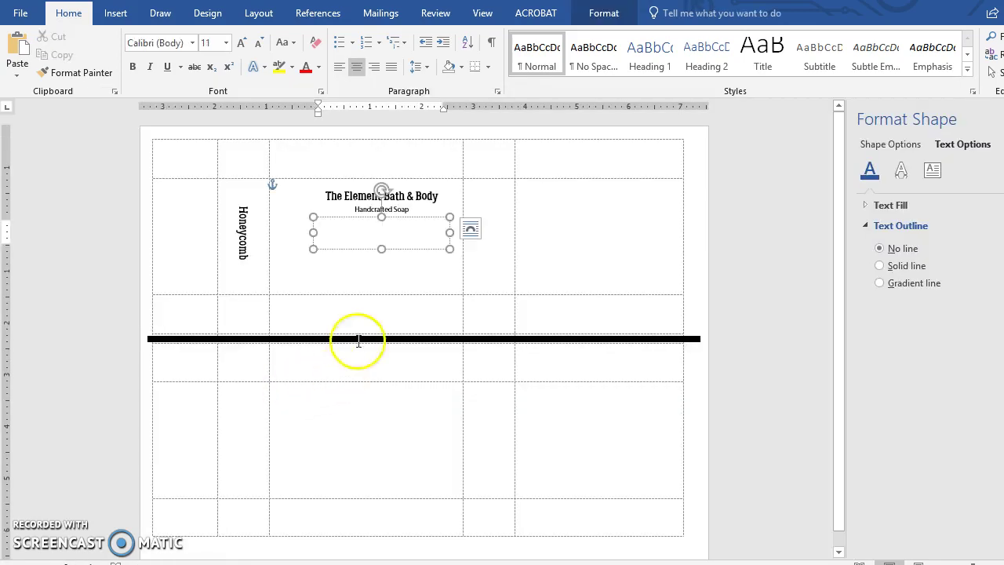
key(ctrl+v)
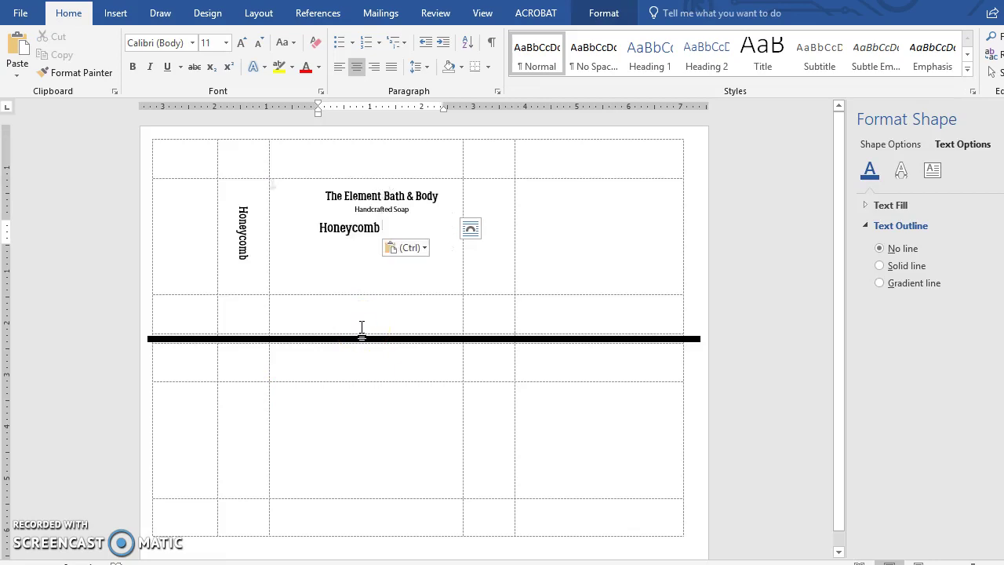
Set the font size of "Honeycomb" in the text box beneath the brand name to 22
click(365, 235)
drag(387, 233, 305, 228)
key(ctrl+c)
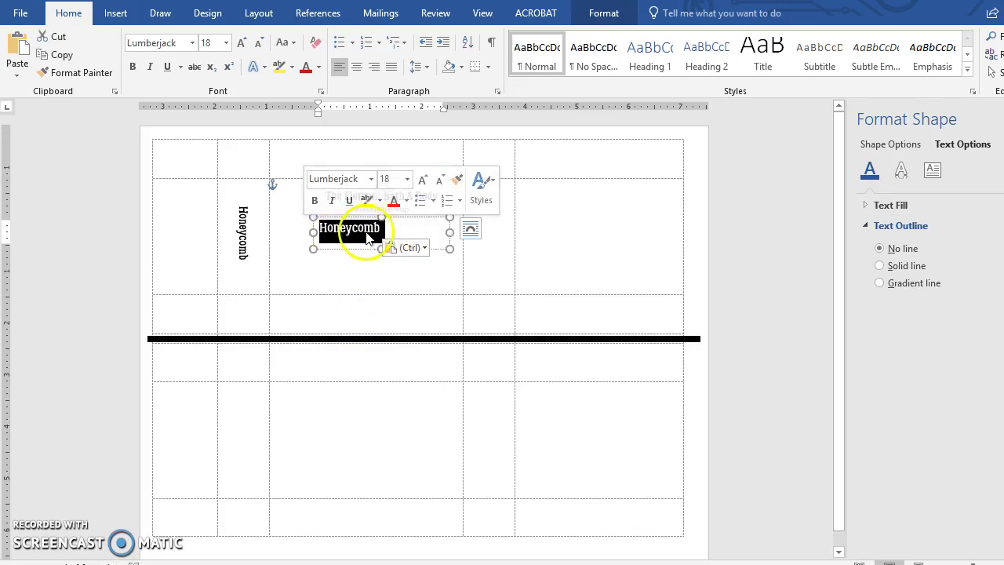
click(406, 179)
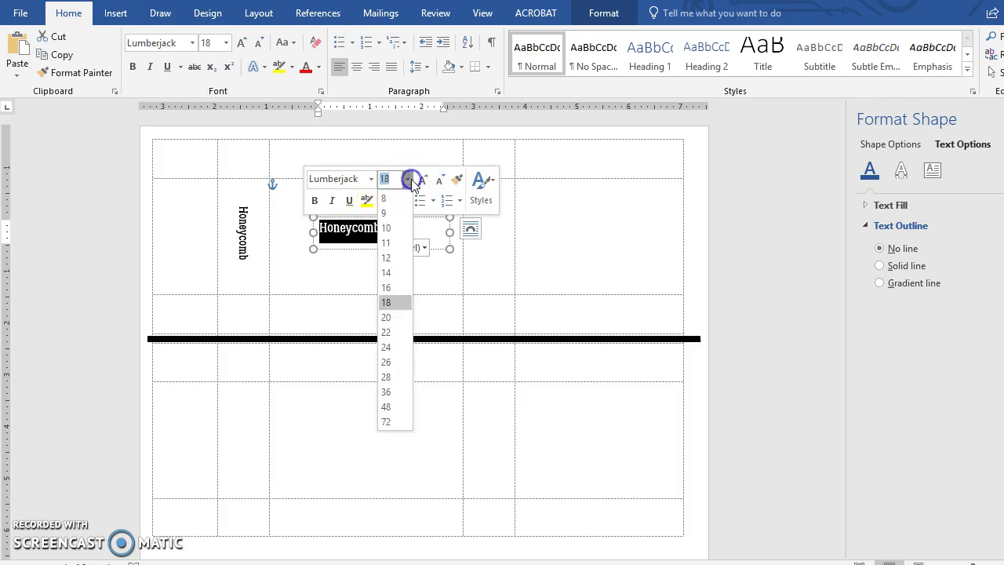
click(386, 332)
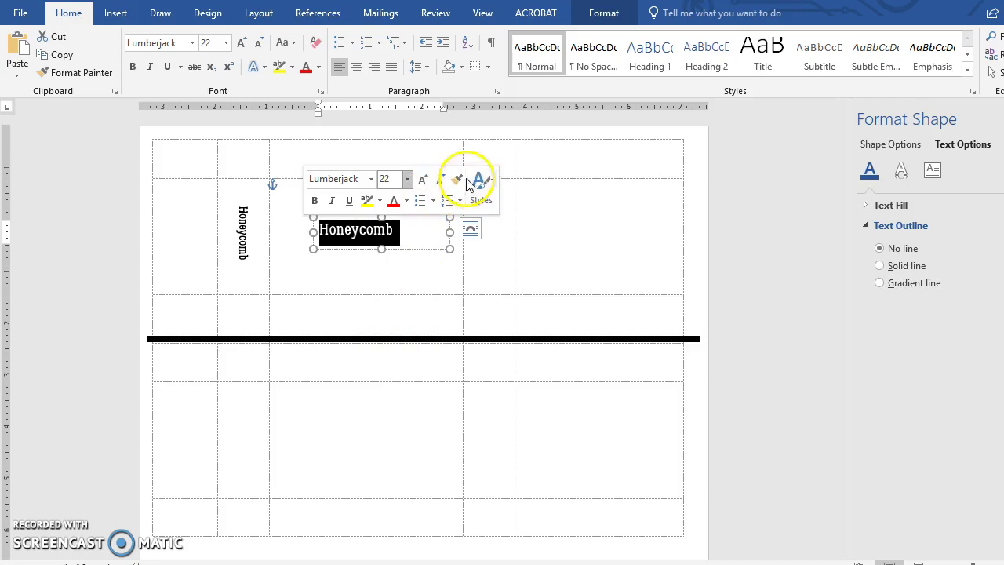
click(416, 244)
Narrow the horizontal Honeycomb text box, centre its text and position the box centrally beneath "Handcrafted Soap"
click(471, 229)
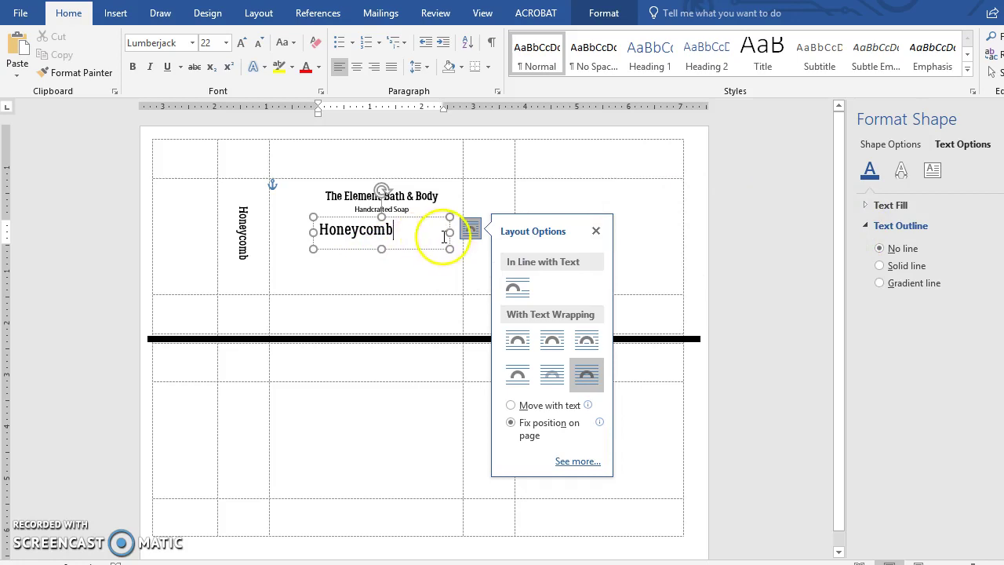
drag(452, 233, 417, 243)
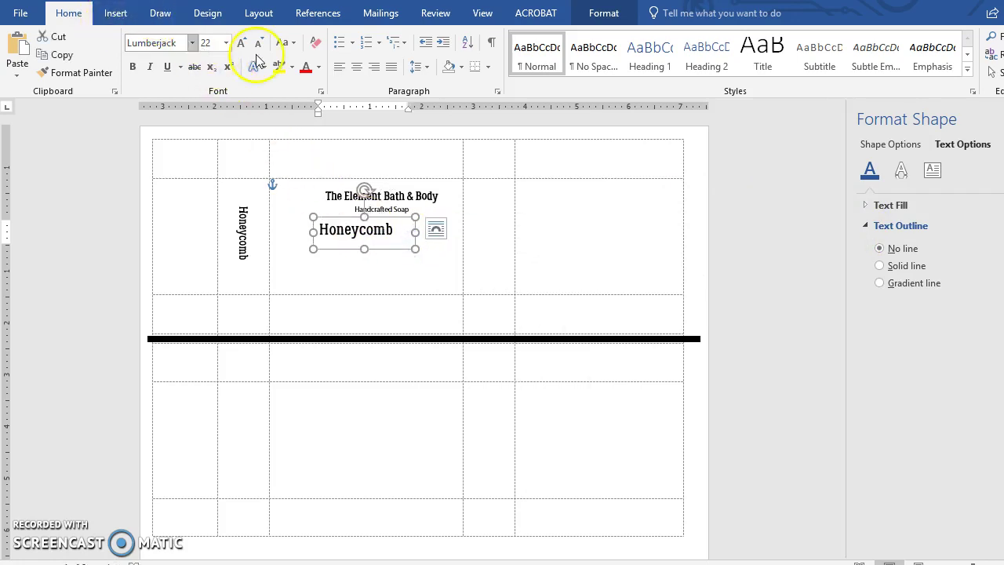
click(355, 68)
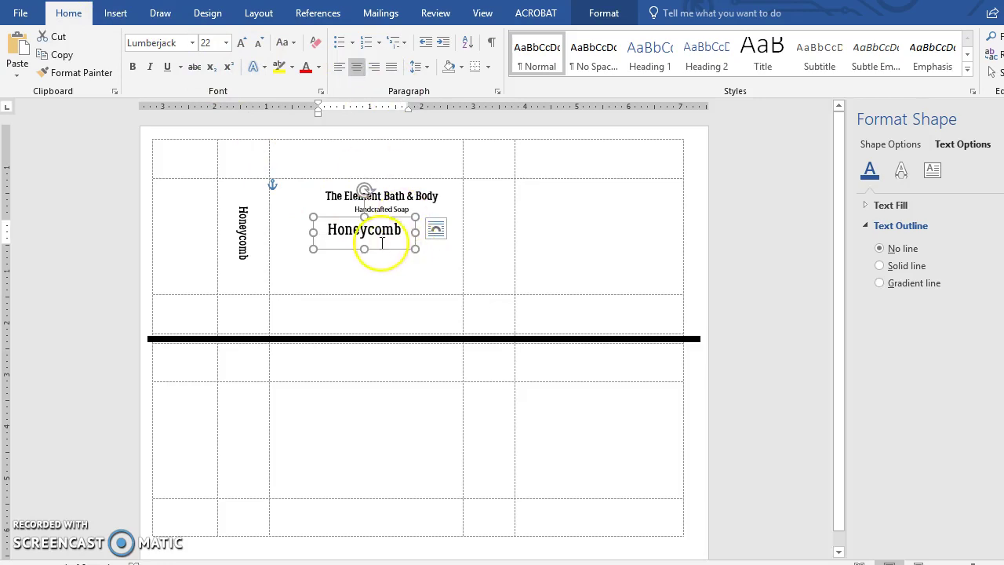
drag(351, 216, 377, 242)
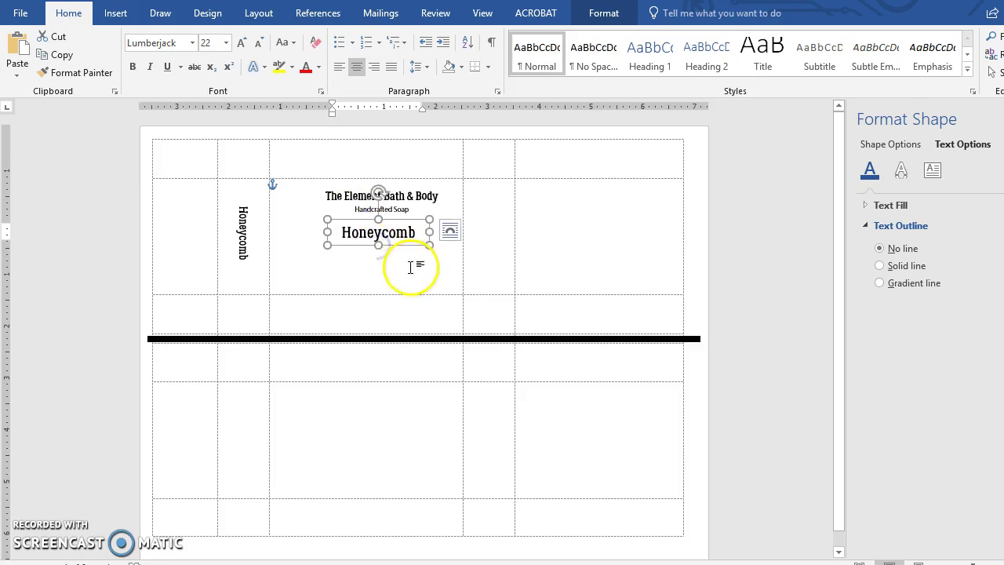
click(410, 267)
click(386, 235)
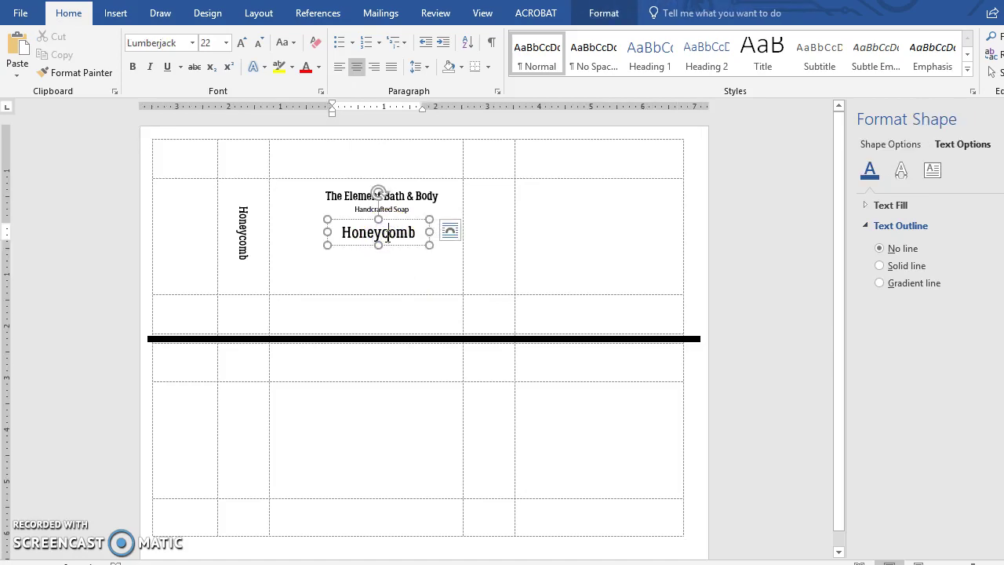
click(351, 269)
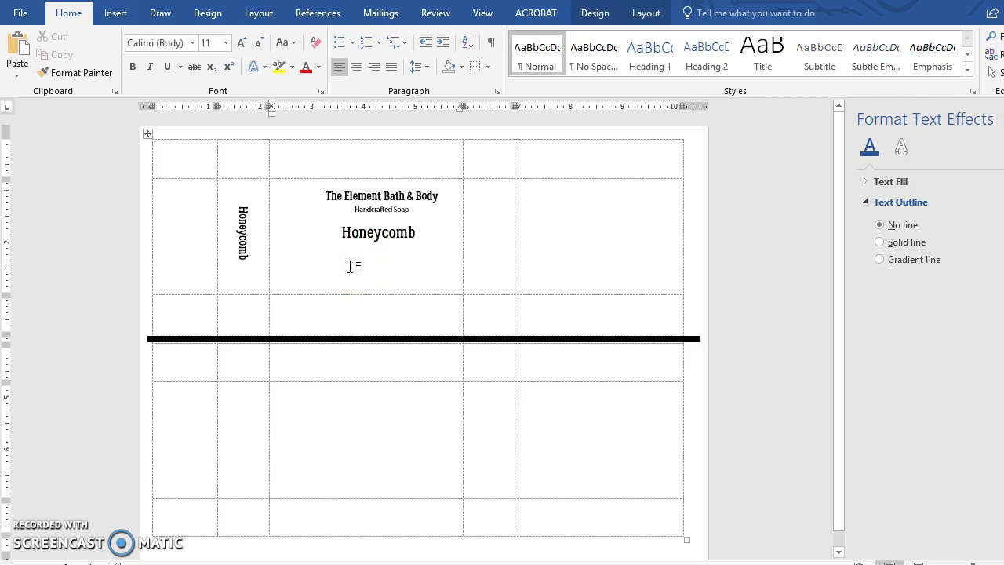
key(ctrl+v)
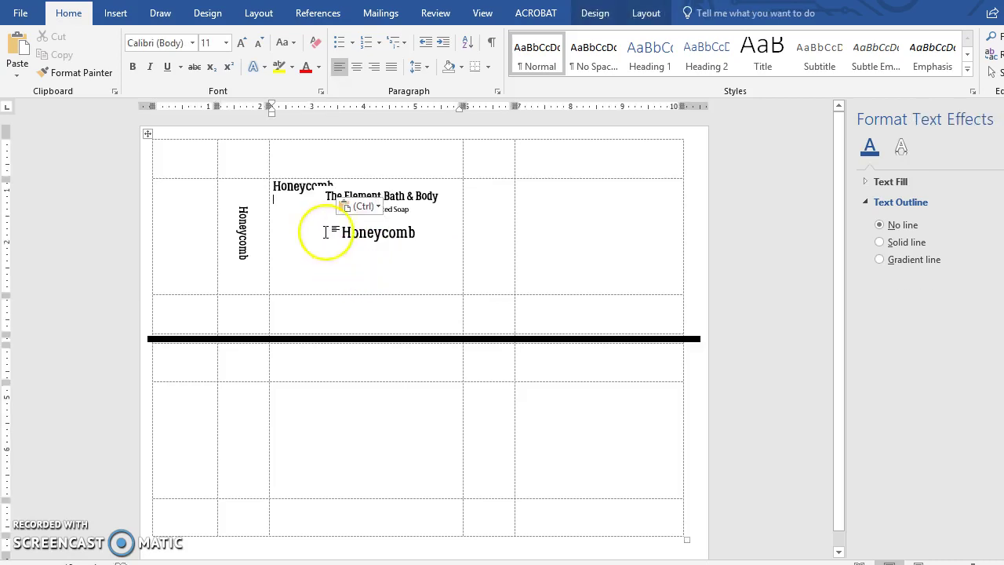
click(270, 185)
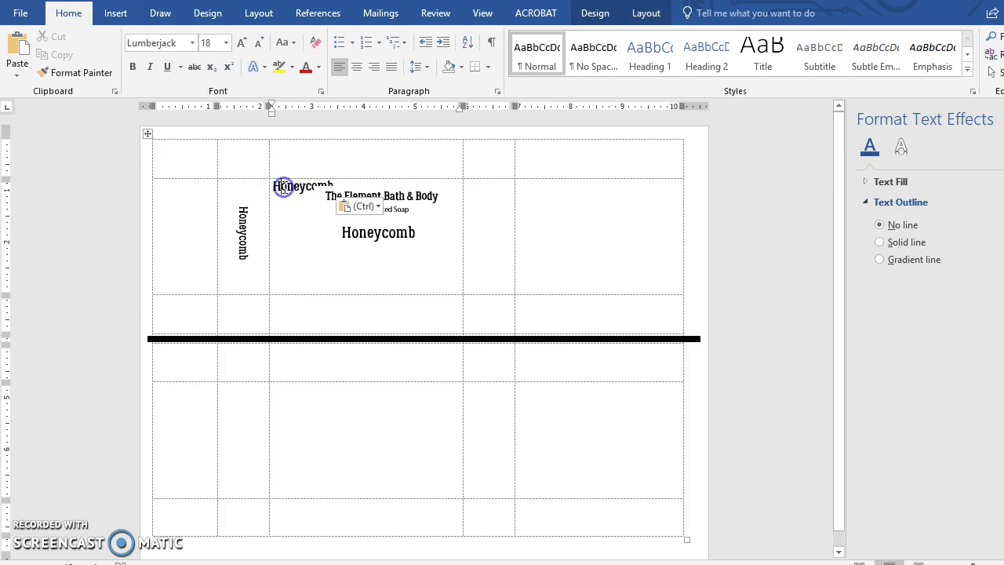
key(ctrl+z)
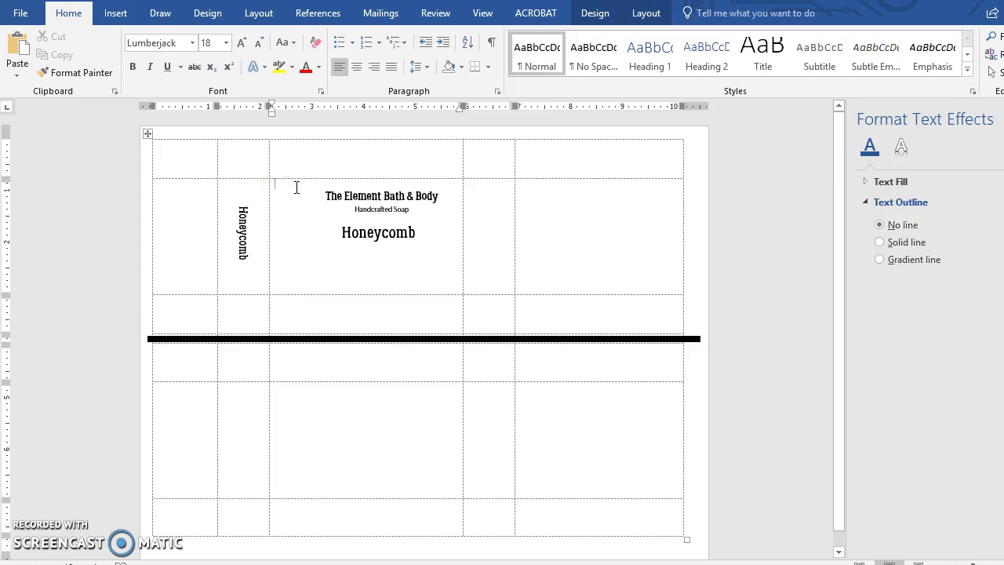
Duplicate the horizontal Honeycomb text box and place the copy directly beneath the original
click(365, 235)
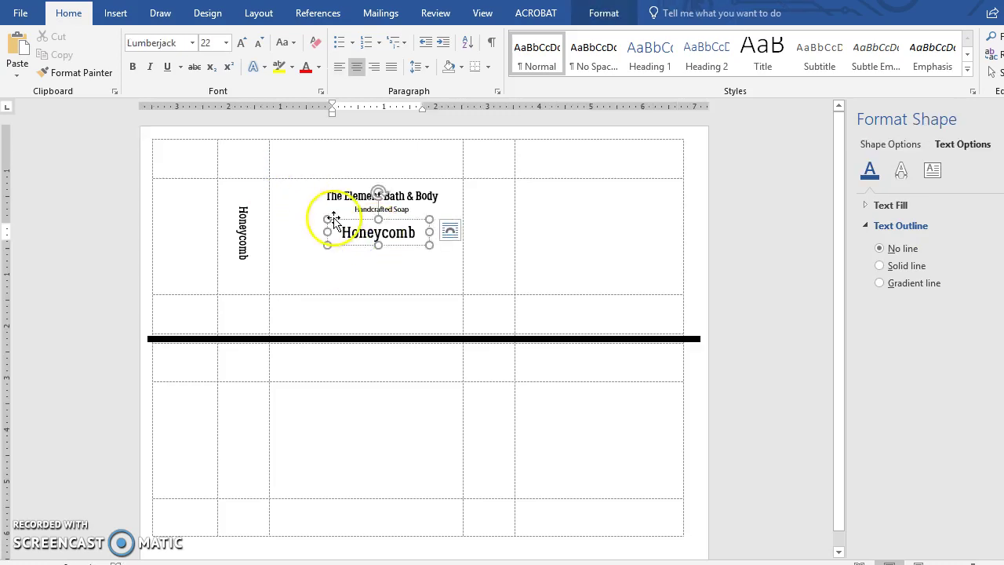
click(327, 220)
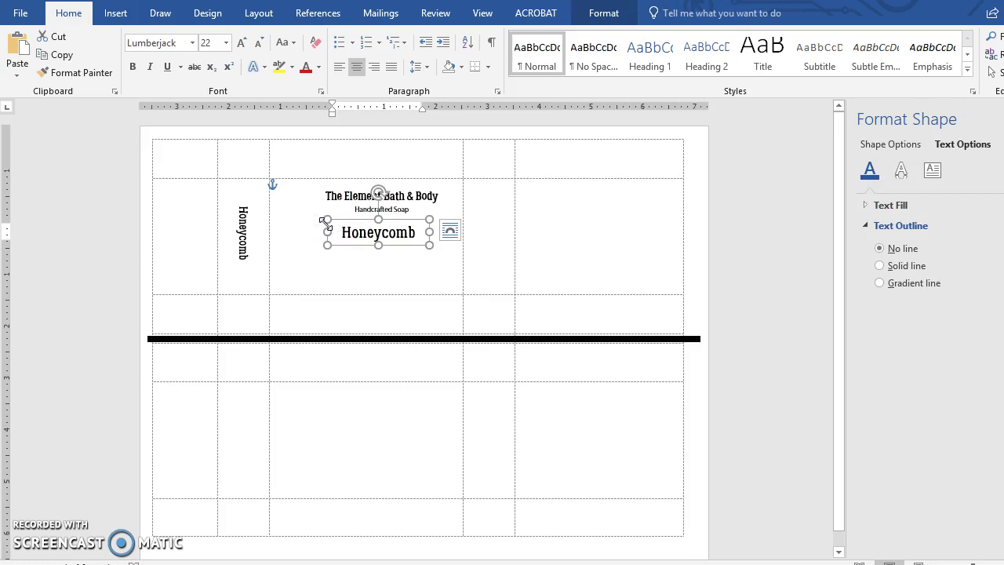
click(335, 265)
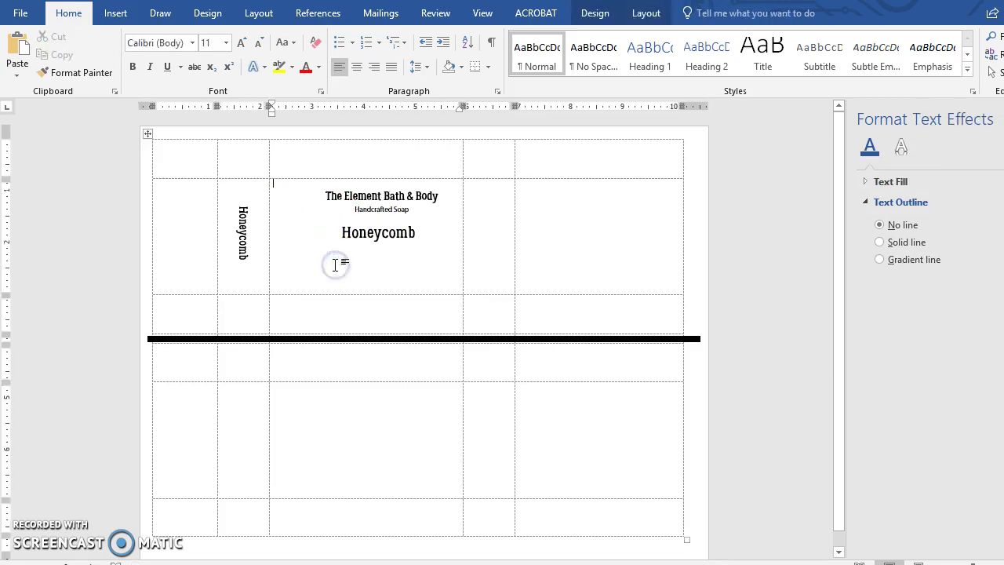
key(ctrl+v)
click(298, 198)
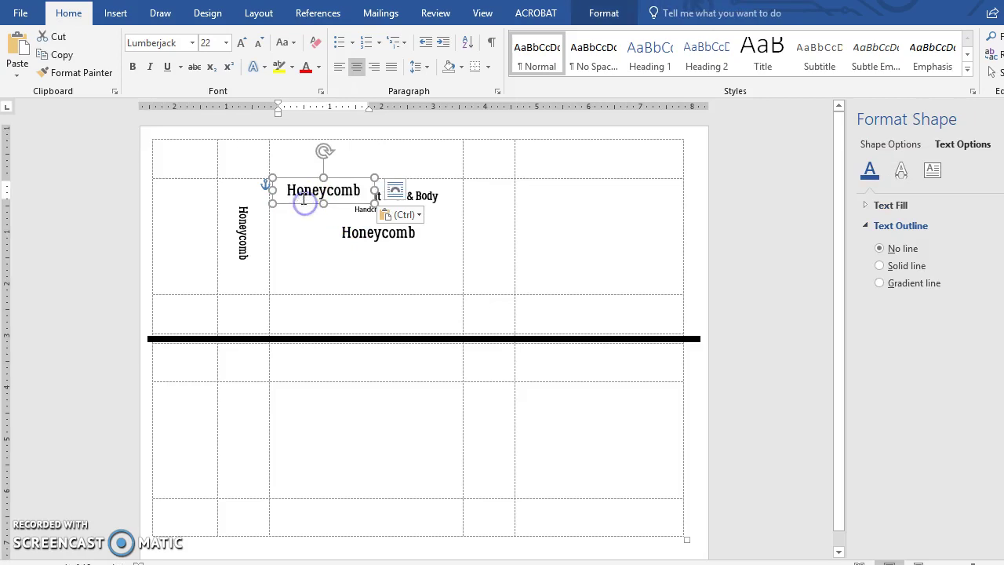
drag(285, 176, 346, 249)
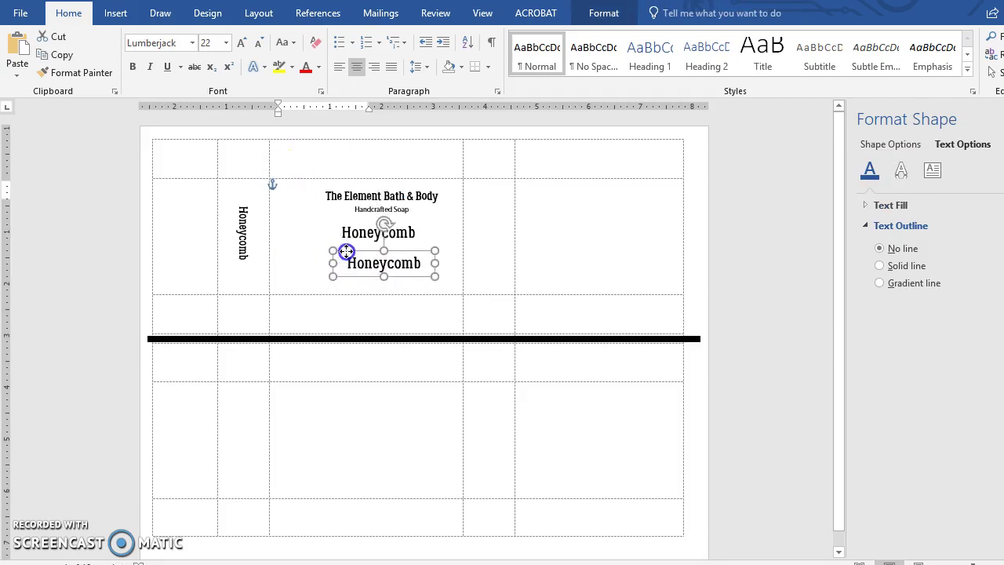
Replace the text in the duplicated box with "NET WT. 4.5 OZ | 127.57 g" from the label wording document
click(391, 259)
drag(422, 264, 325, 261)
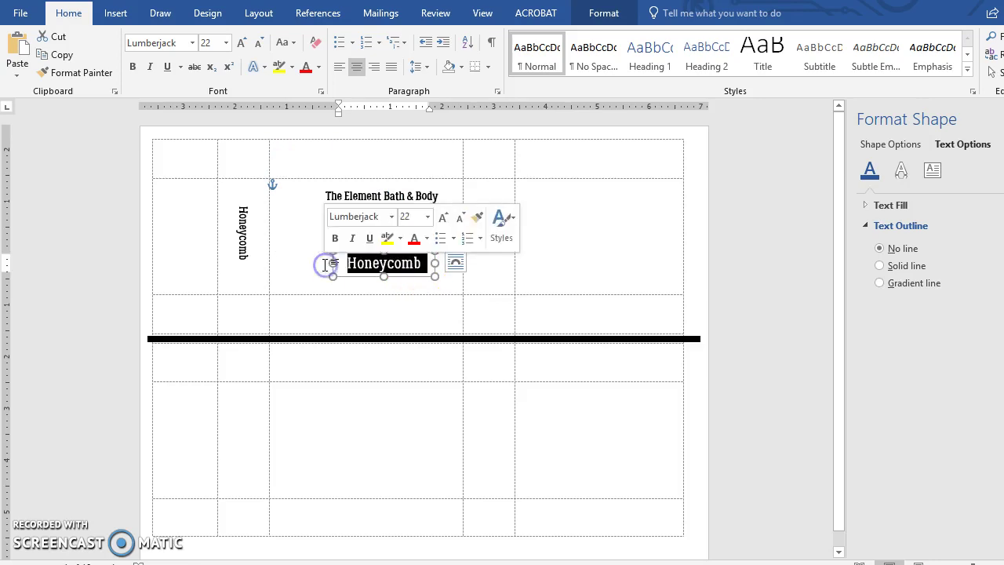
key(Delete)
key(alt+Tab)
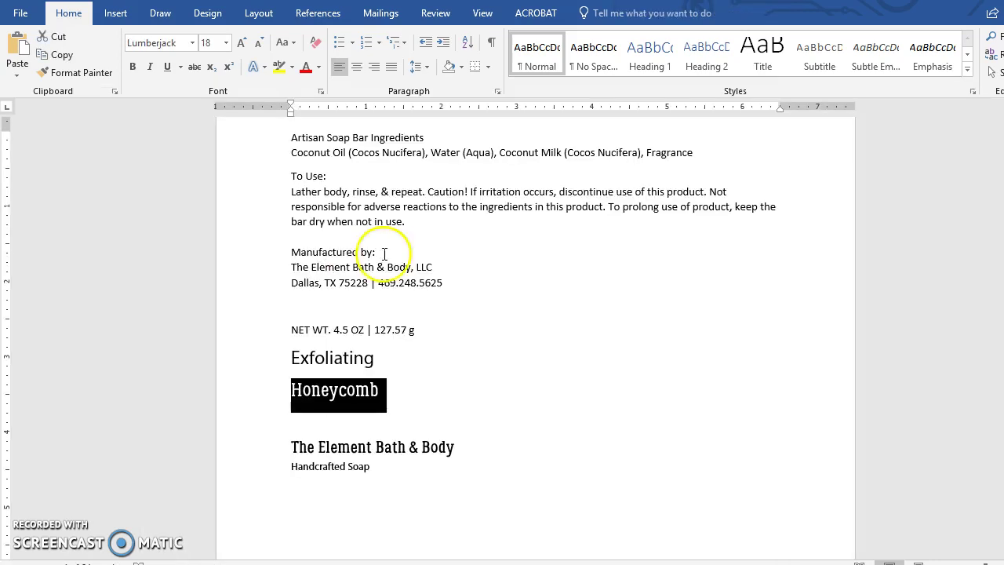
drag(414, 331, 291, 331)
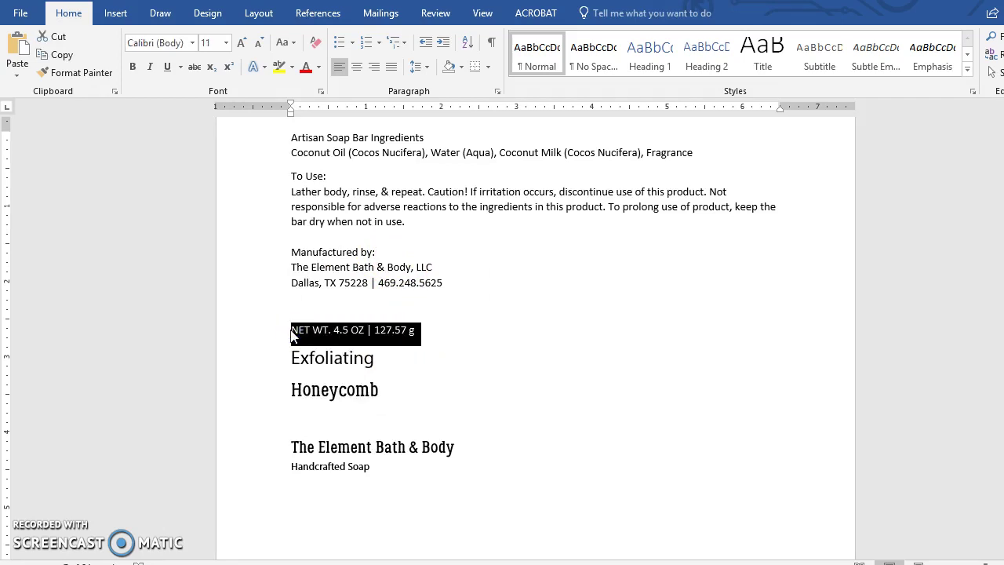
key(alt+Tab)
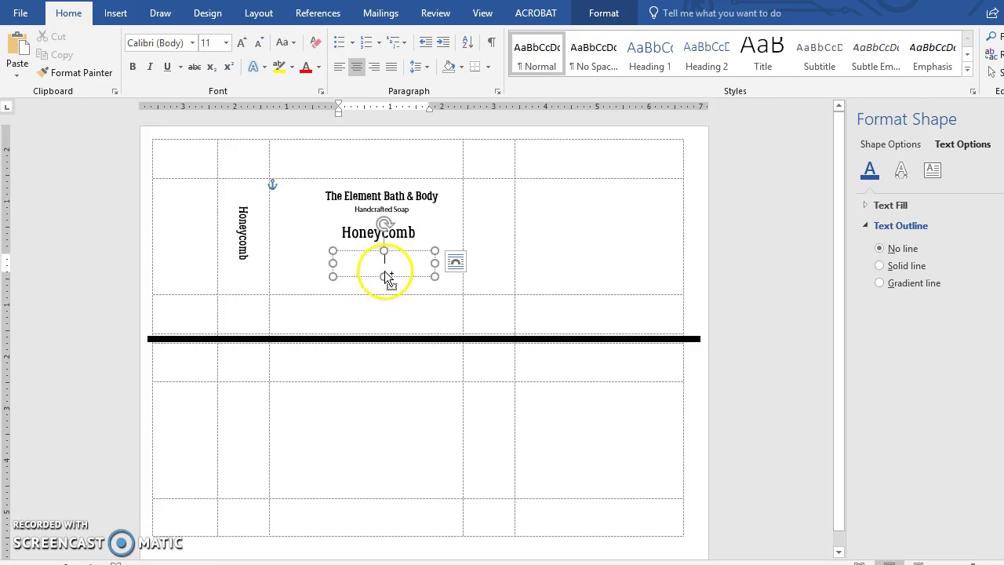
Format the net weight line in Myriad Pro at font size 11
drag(425, 260, 339, 266)
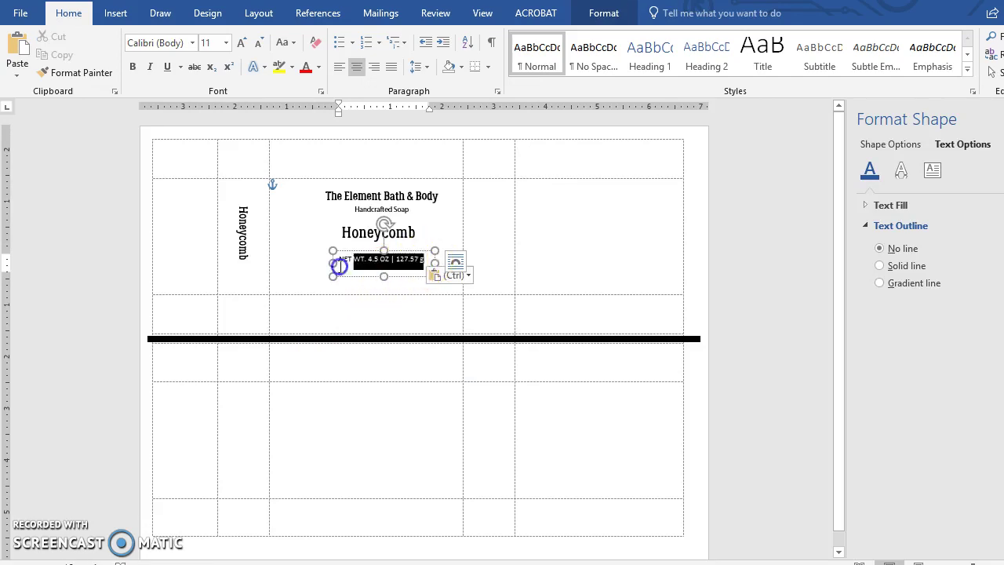
click(363, 220)
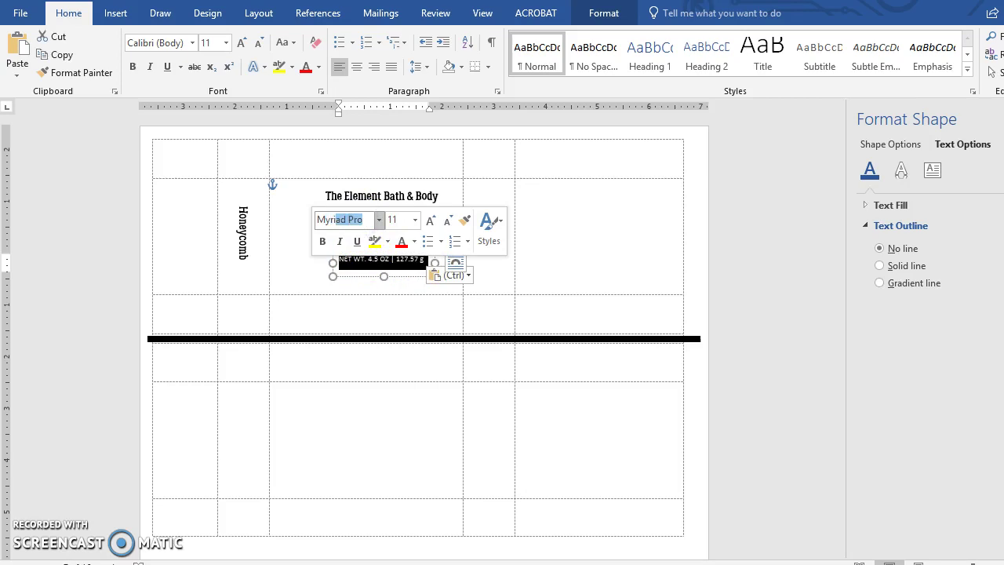
click(417, 220)
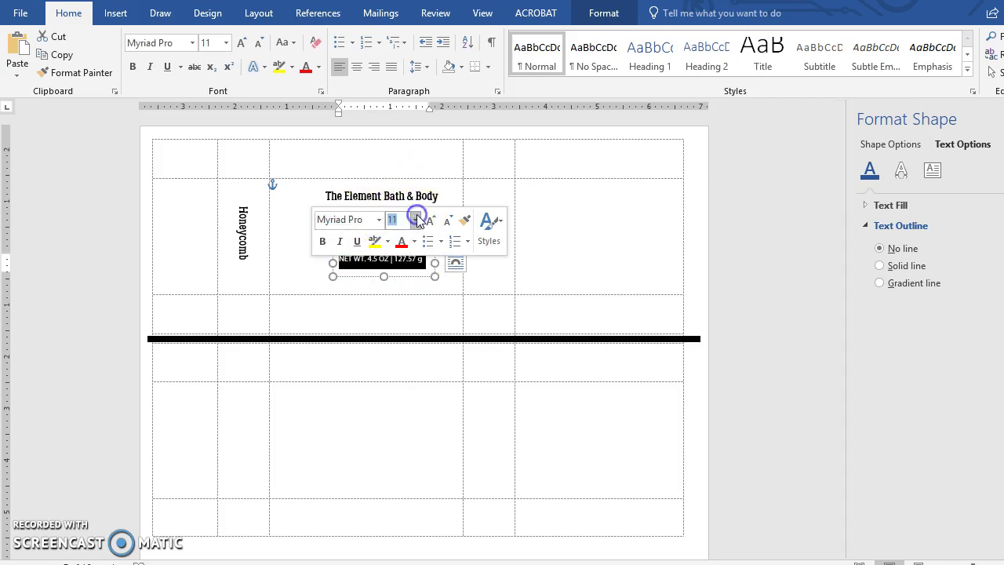
click(417, 220)
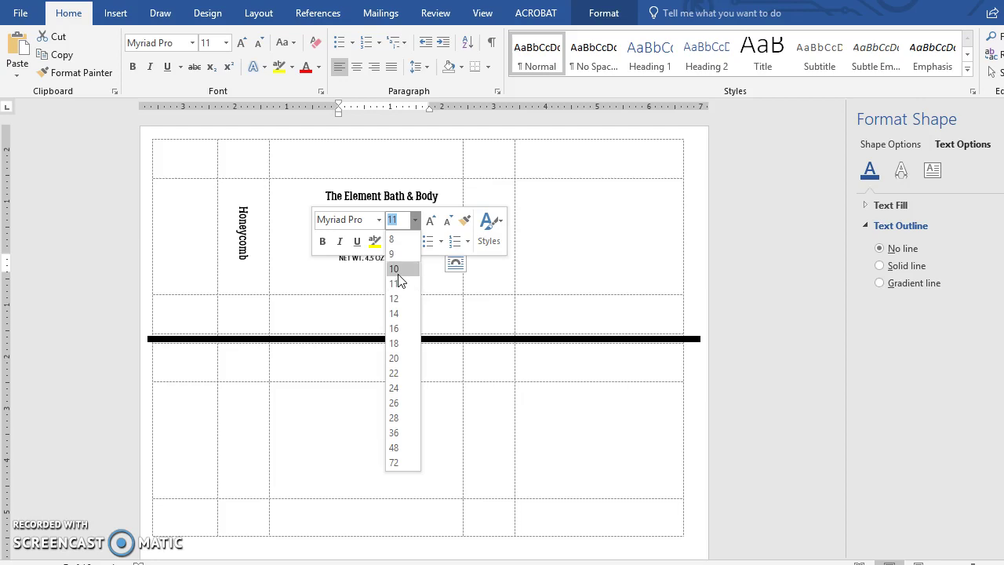
click(394, 283)
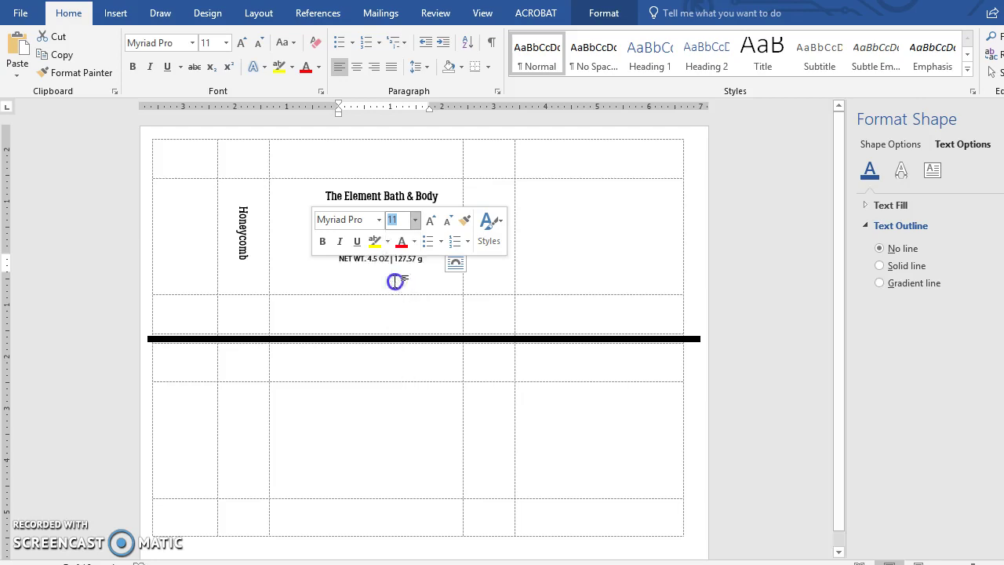
click(317, 287)
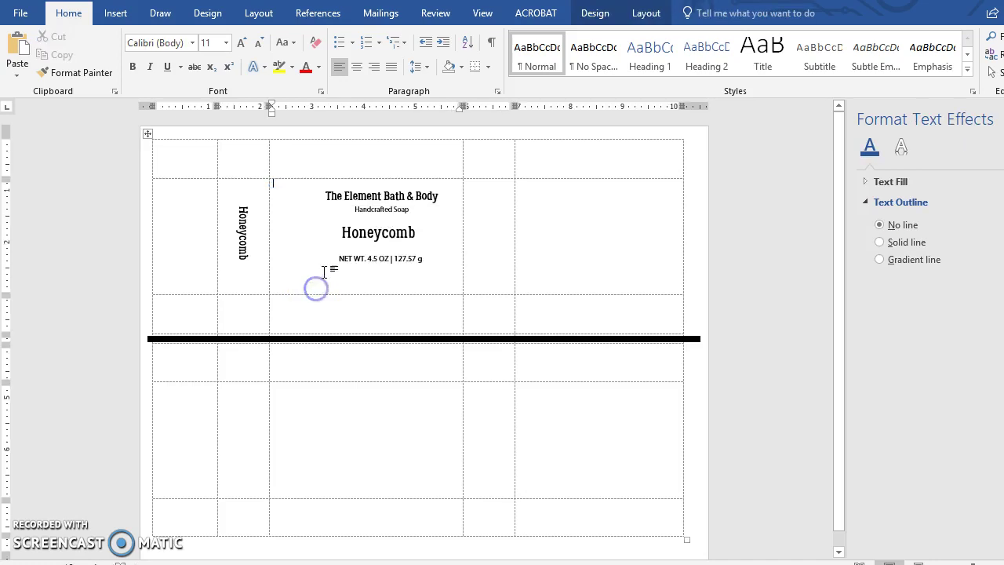
Widen the net weight text box beneath "Honeycomb" on both sides and set its text to font size 14
click(348, 261)
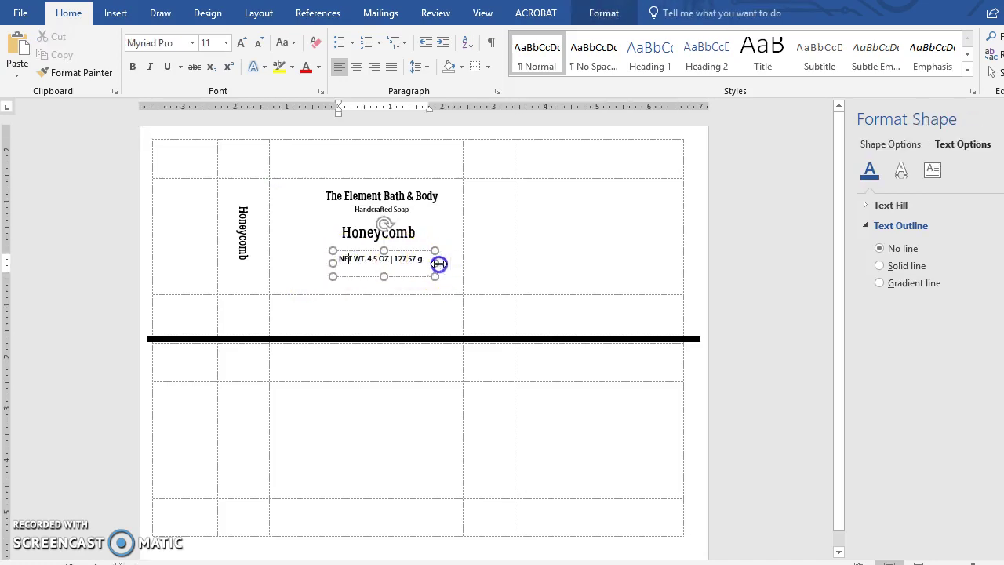
drag(441, 263, 328, 261)
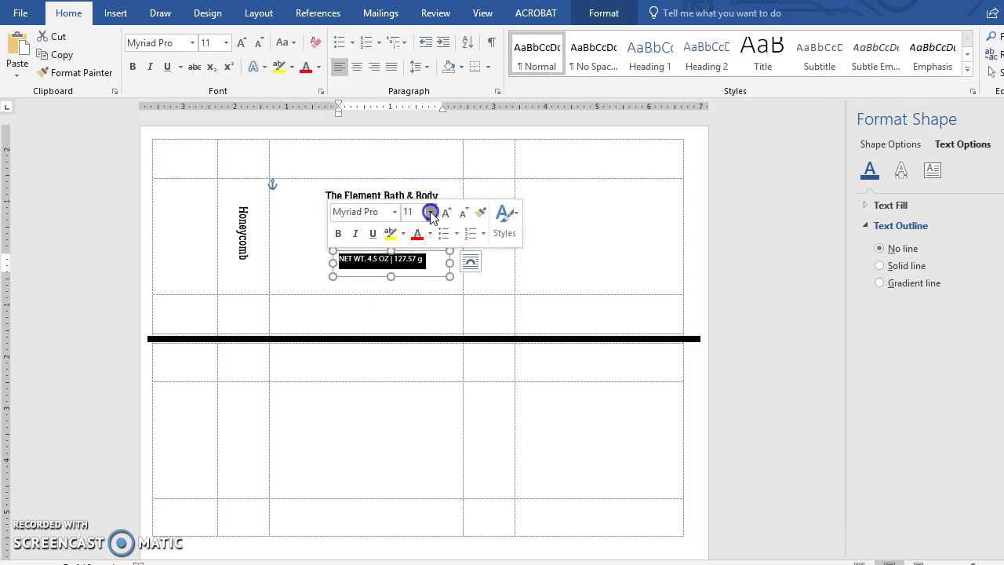
click(430, 212)
click(409, 305)
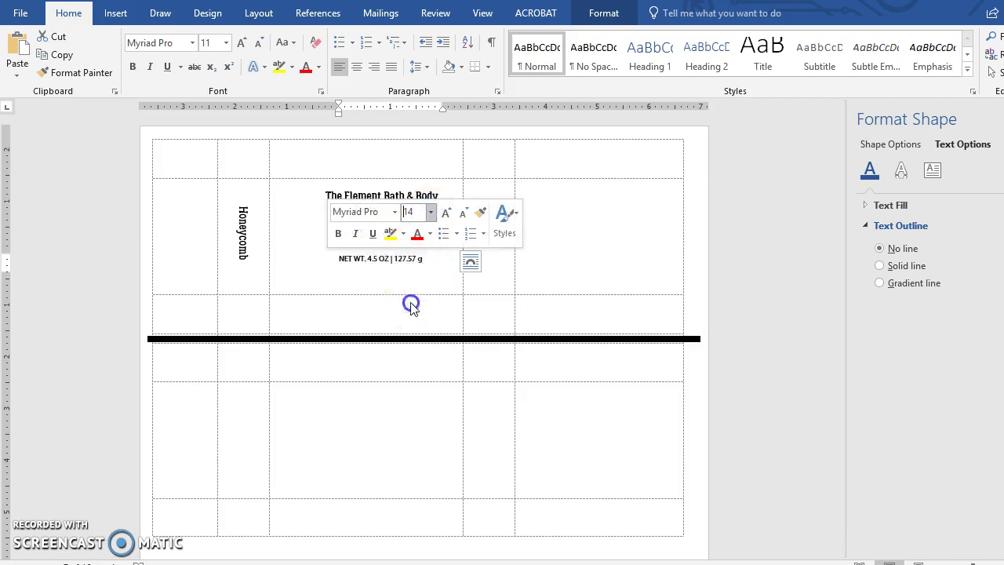
drag(326, 266, 319, 264)
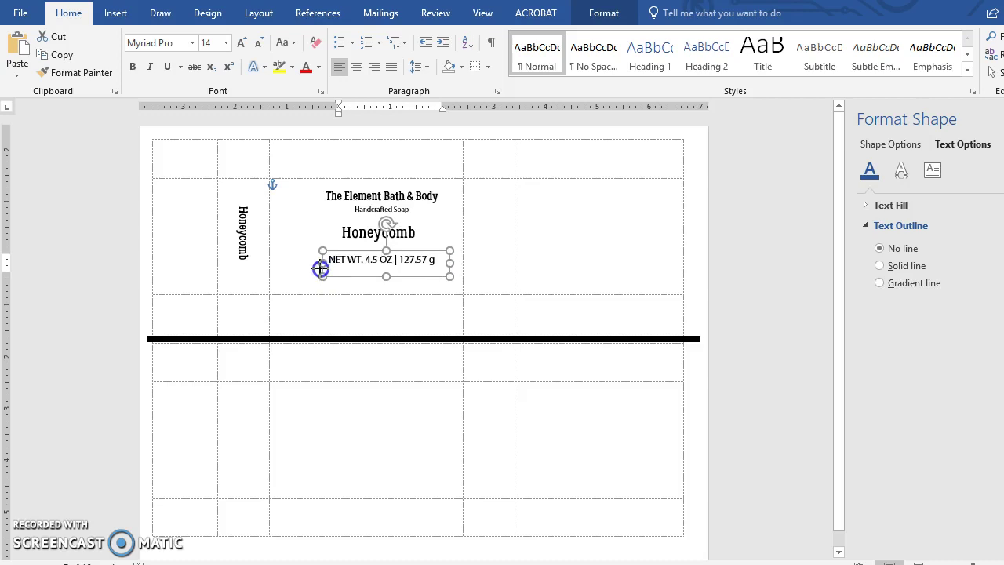
click(379, 266)
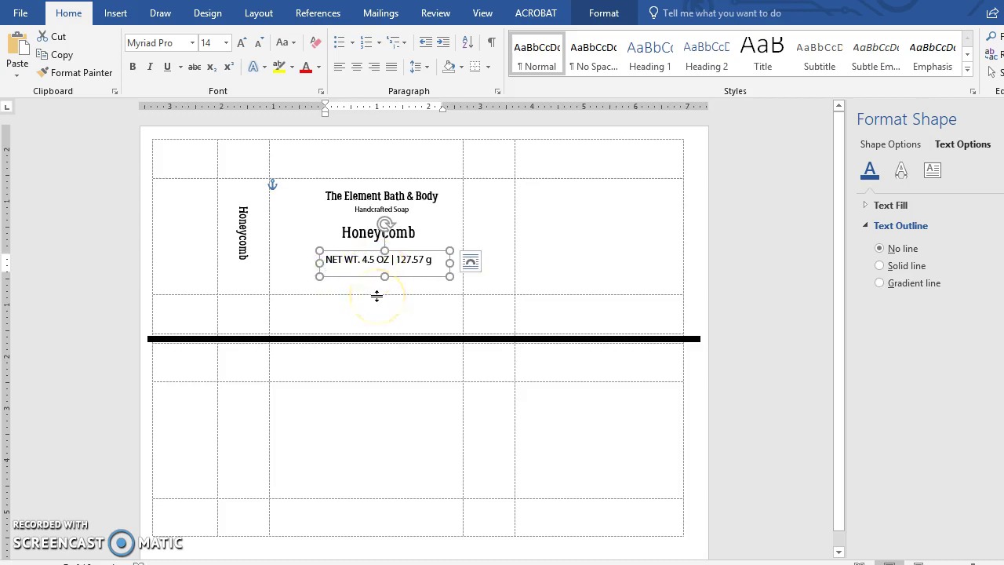
click(291, 219)
click(300, 235)
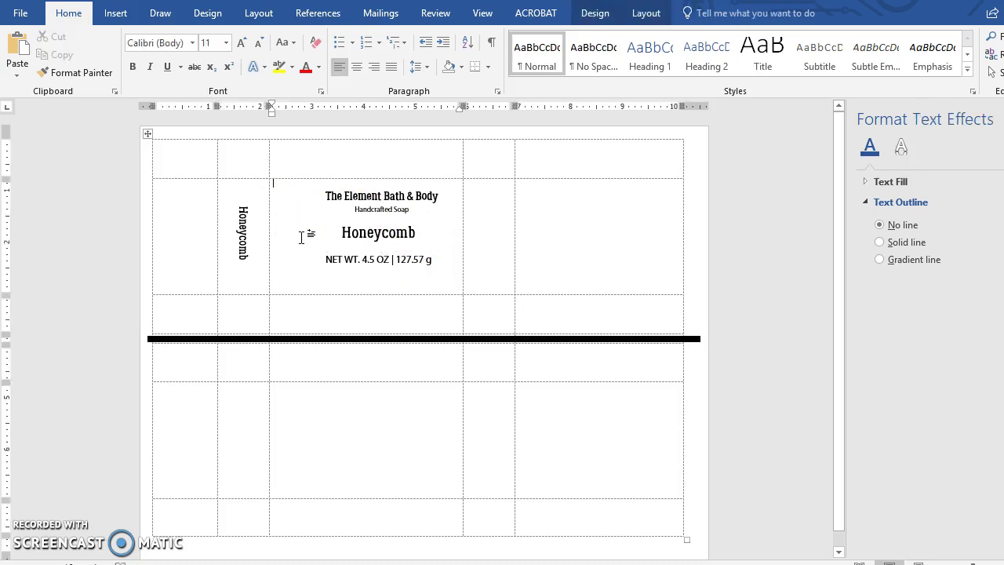
Insert the picture "New Logo 032018" from the Tutorial folder into the label's front panel cell
click(114, 14)
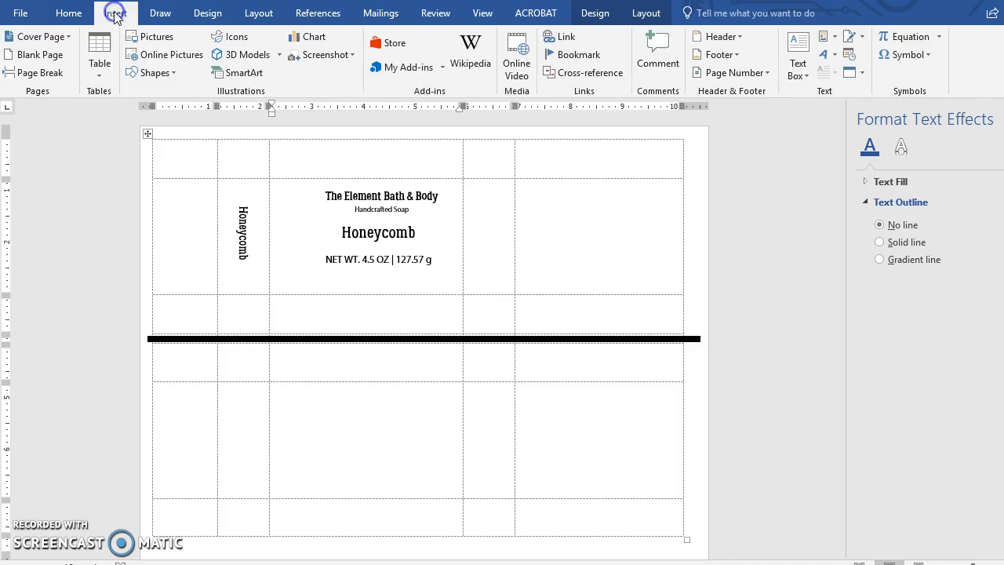
click(155, 36)
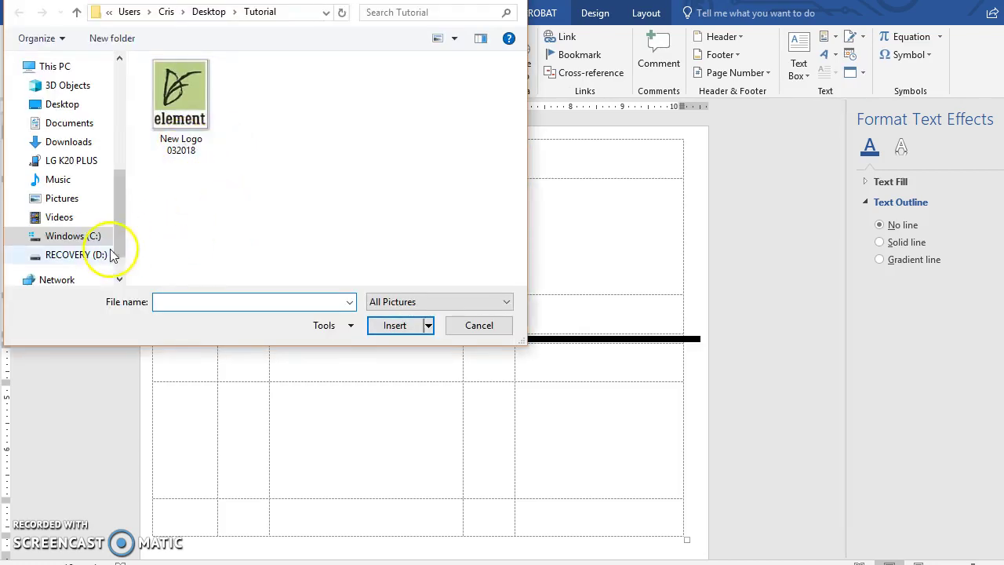
double_click(186, 89)
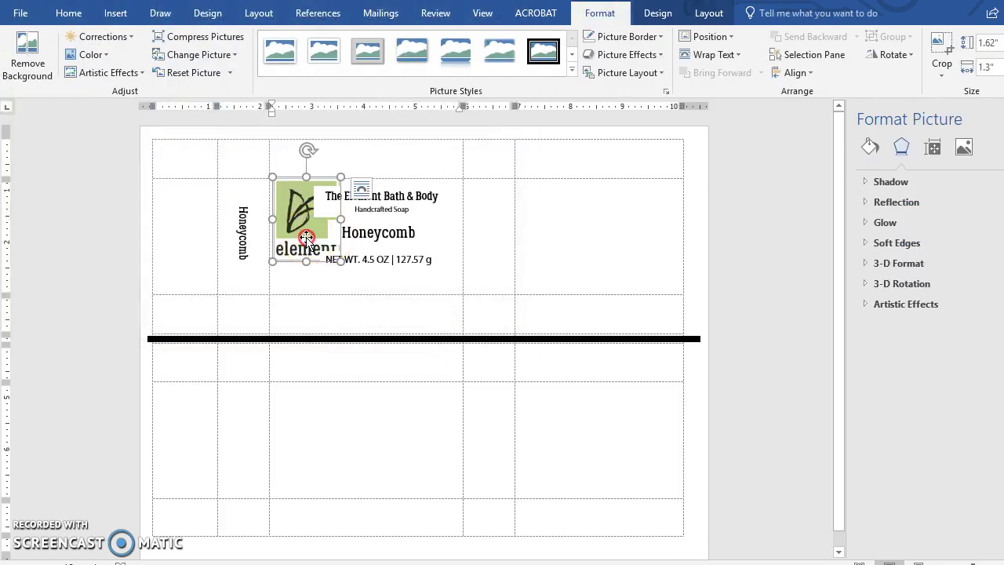
Wrap the logo In Front of Text, shrink it to about 0.74" by 0.59" and place it left of "The Element Bath & Body"
right_click(306, 238)
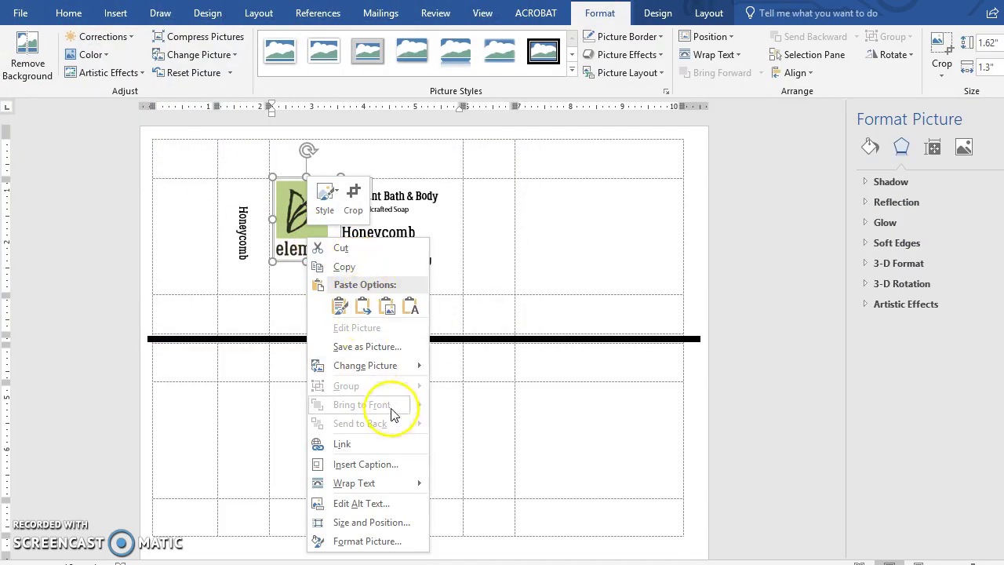
mouse_move(401, 486)
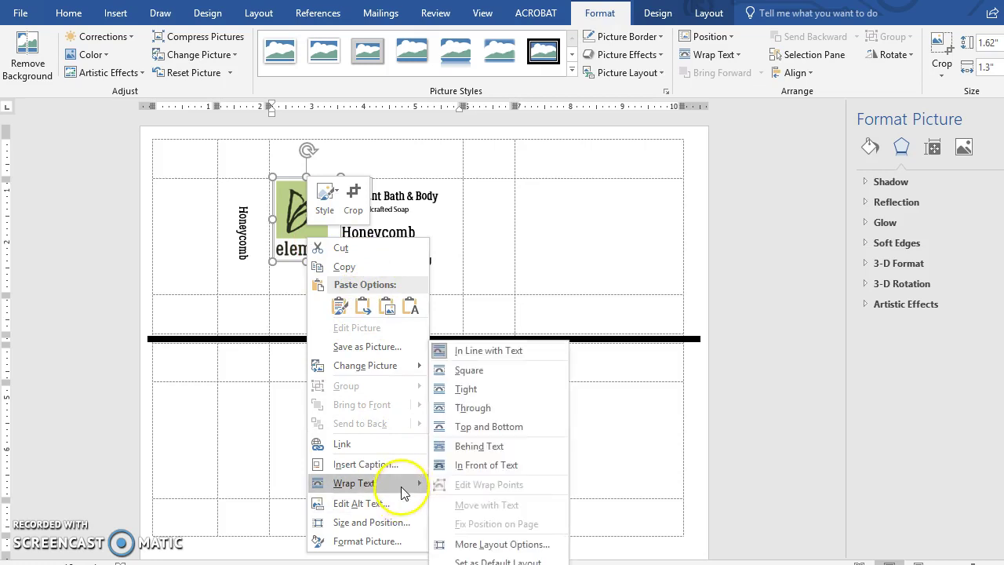
click(474, 463)
drag(306, 252, 297, 208)
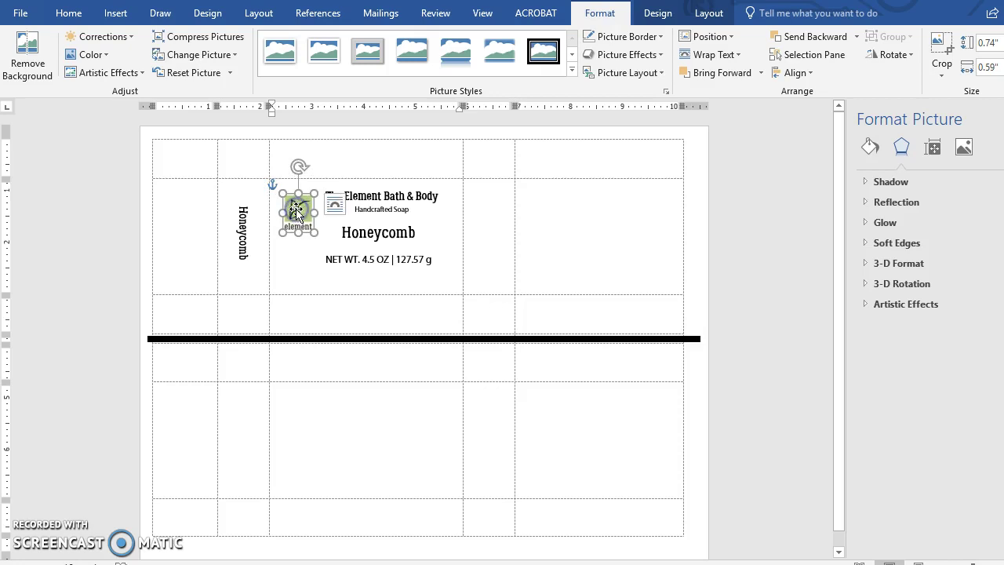
click(443, 220)
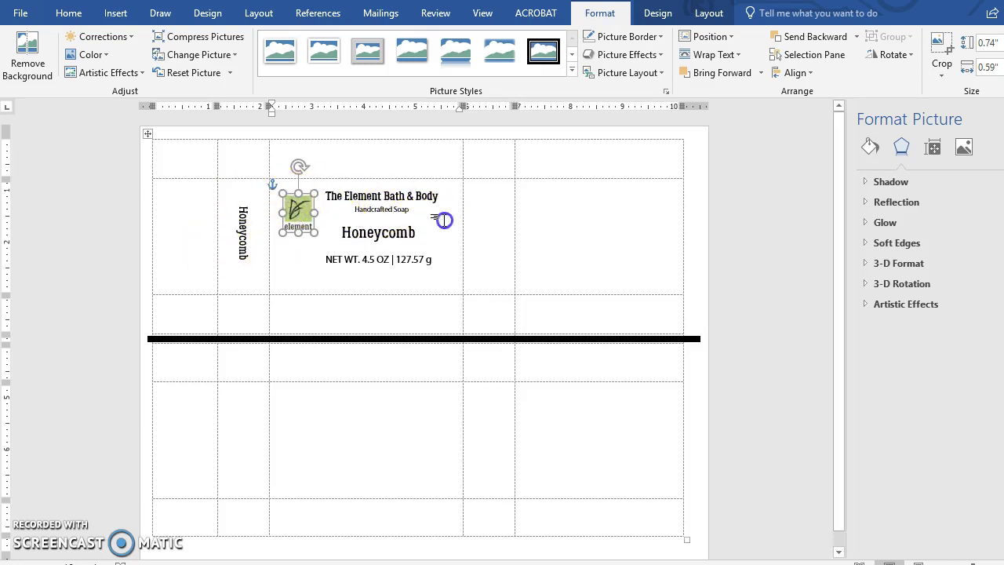
drag(304, 212, 305, 212)
Move the net weight line and the horizontal Honeycomb text box slightly lower in the front panel to space out the wording
click(413, 226)
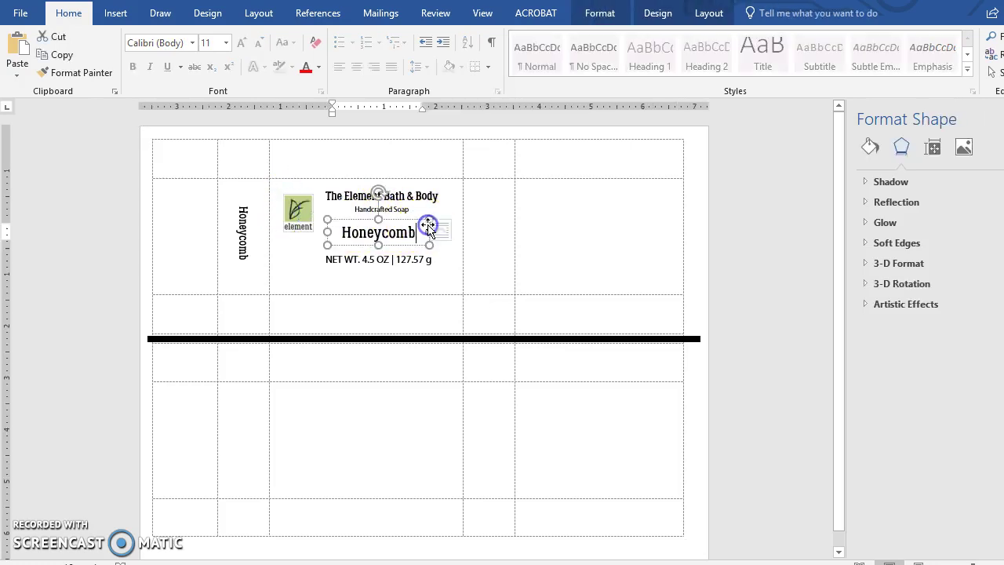
click(308, 259)
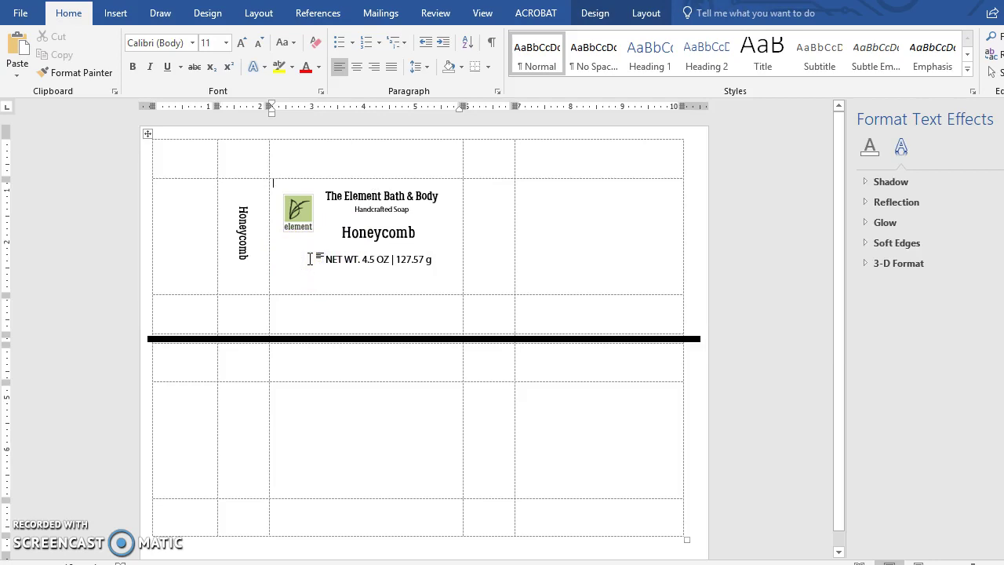
click(318, 271)
click(296, 288)
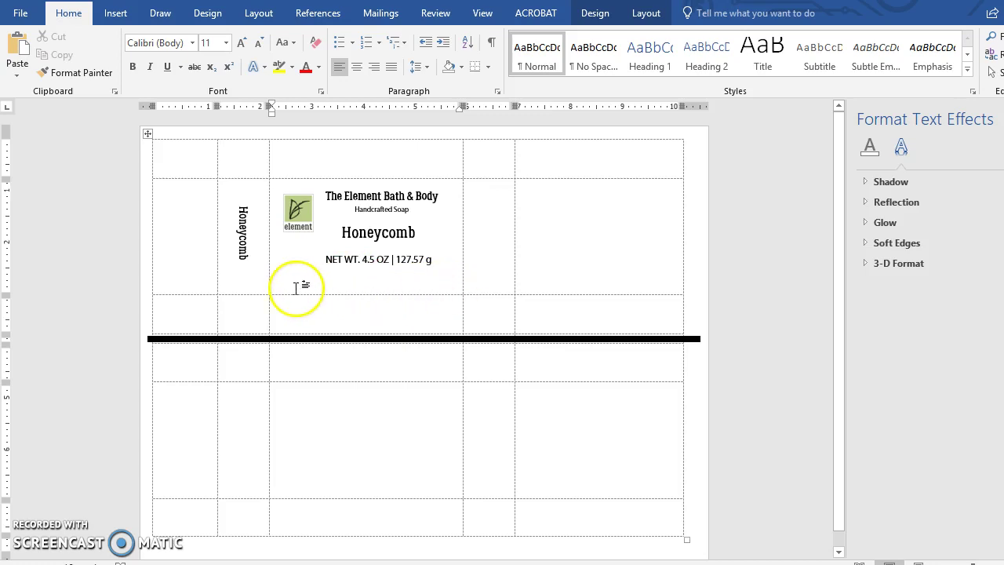
click(331, 260)
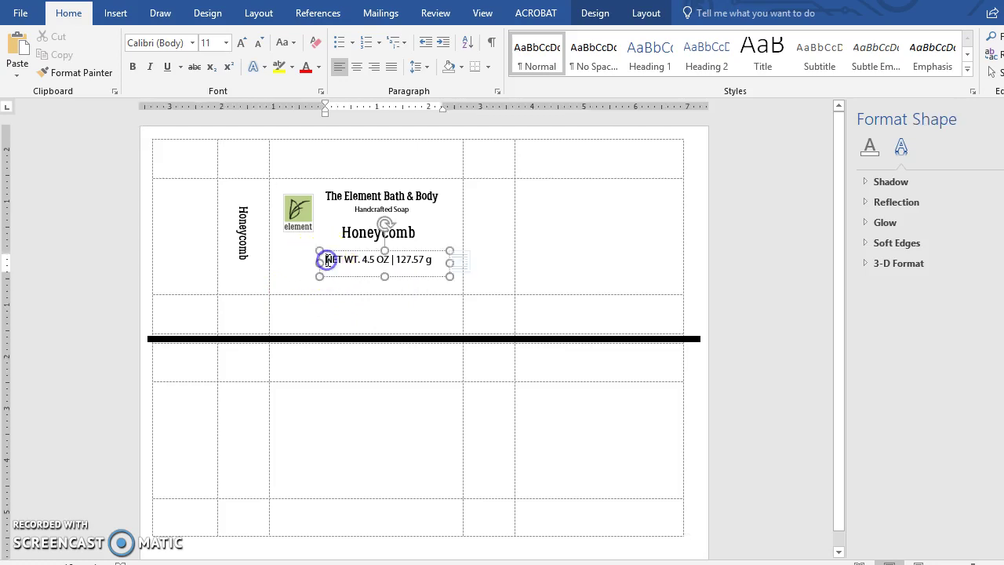
mouse_move(365, 261)
mouse_down()
mouse_move(367, 253)
mouse_move(363, 265)
mouse_move(374, 263)
mouse_up()
click(356, 233)
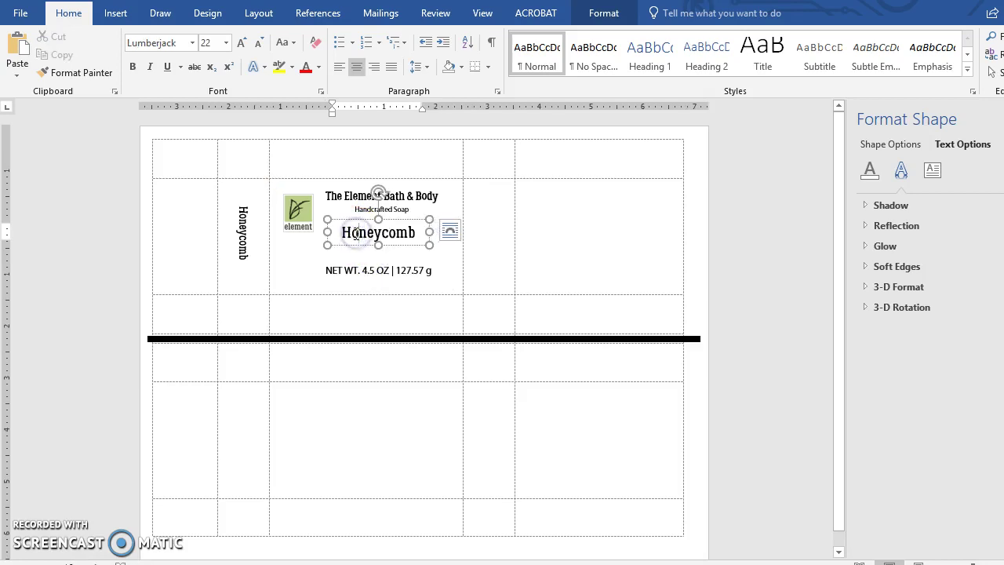
drag(351, 217, 355, 227)
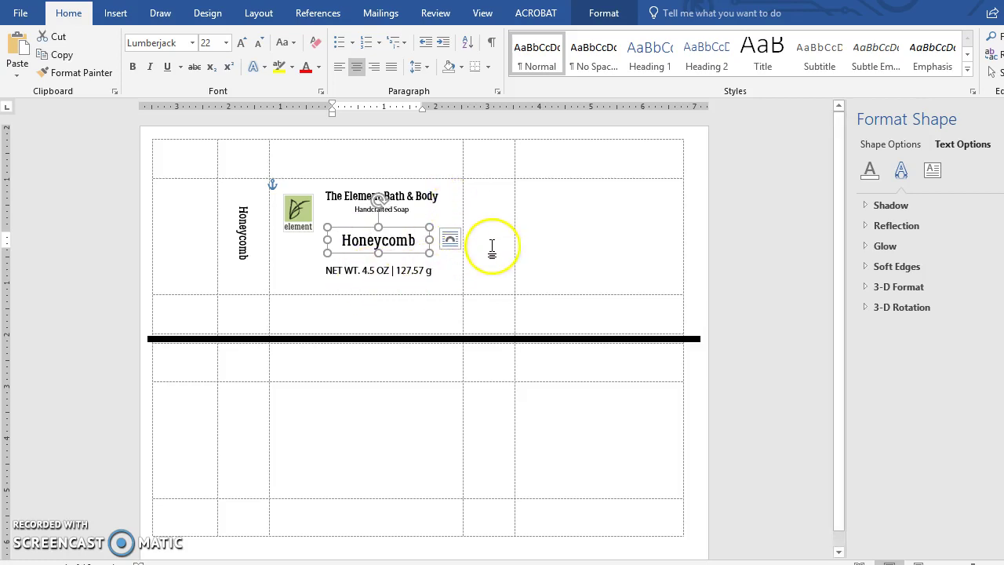
click(558, 213)
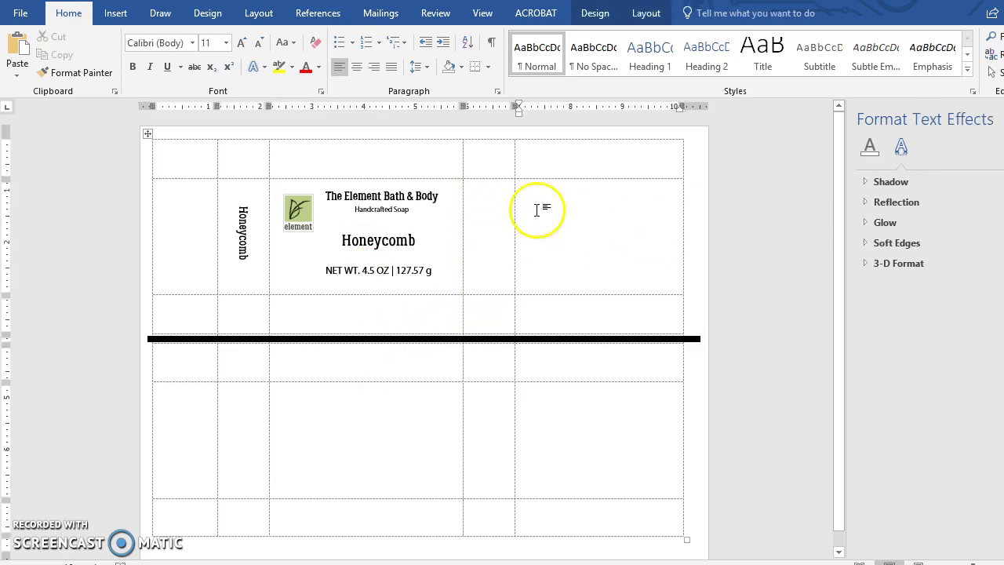
Copy the net weight text box and paste the copy into the far-right cell of the label row
click(359, 240)
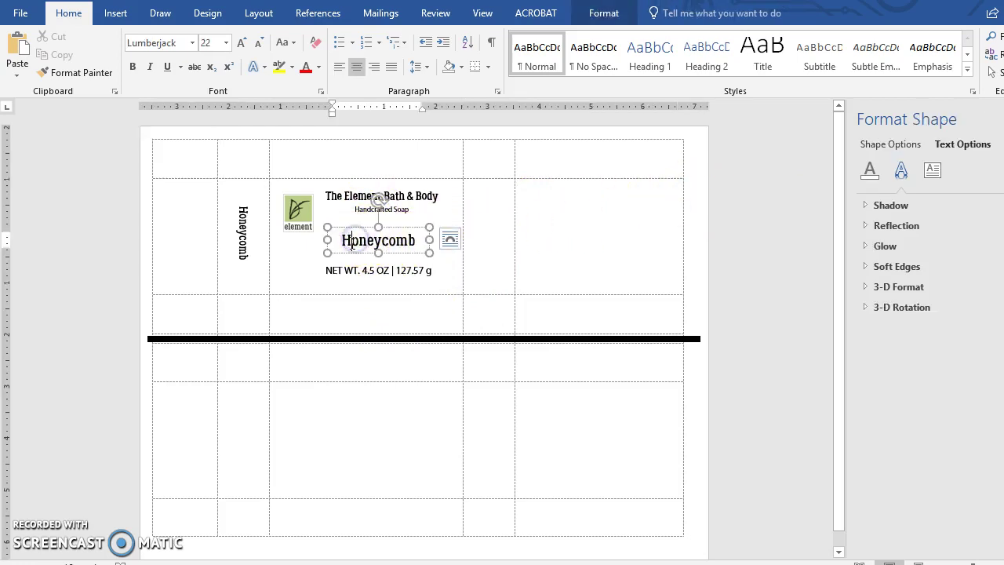
click(338, 271)
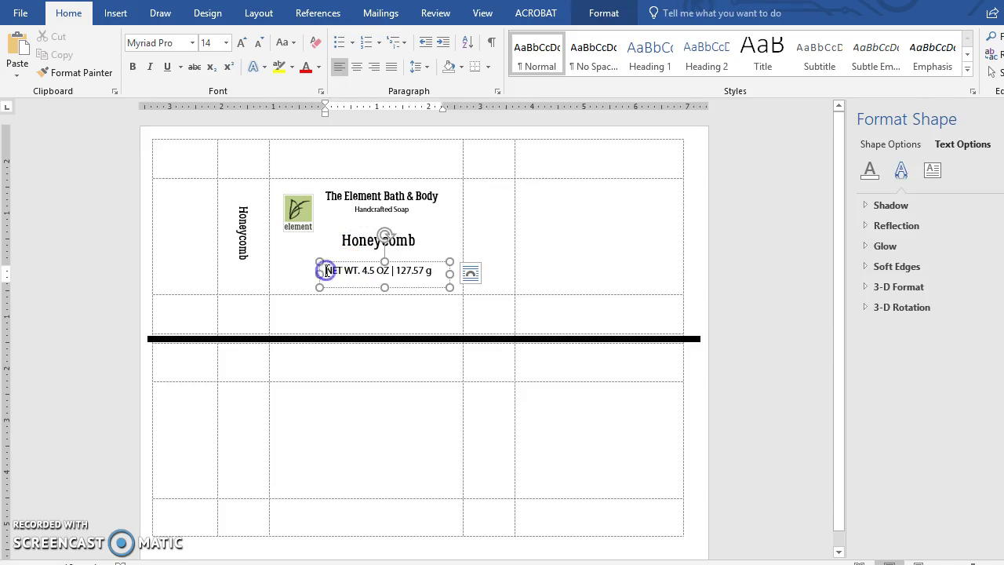
click(318, 263)
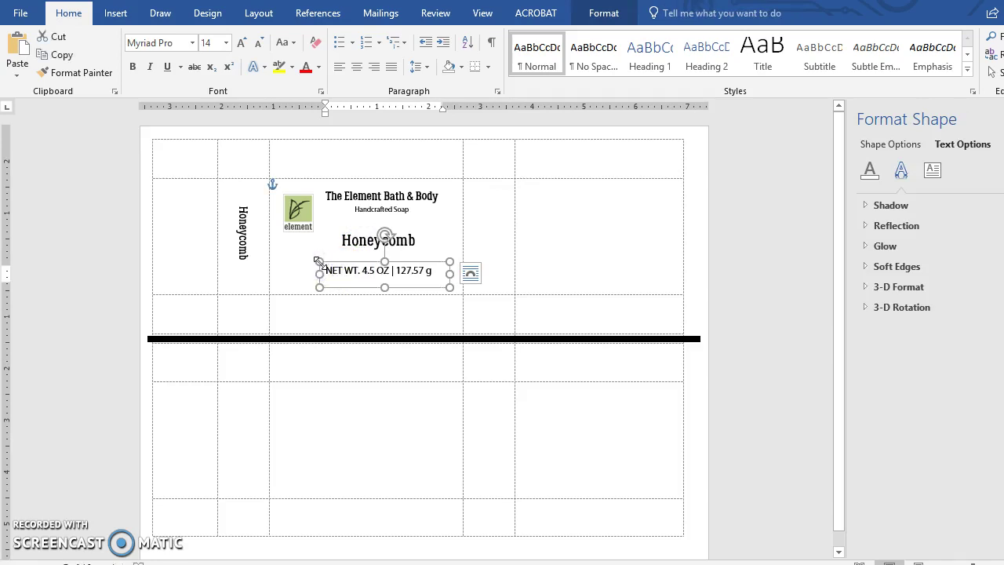
click(345, 273)
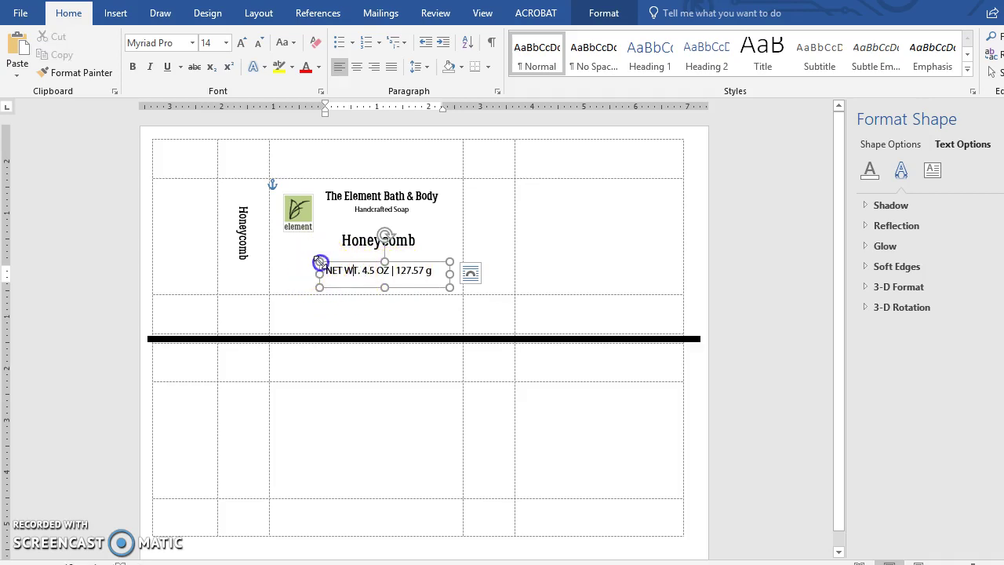
click(319, 262)
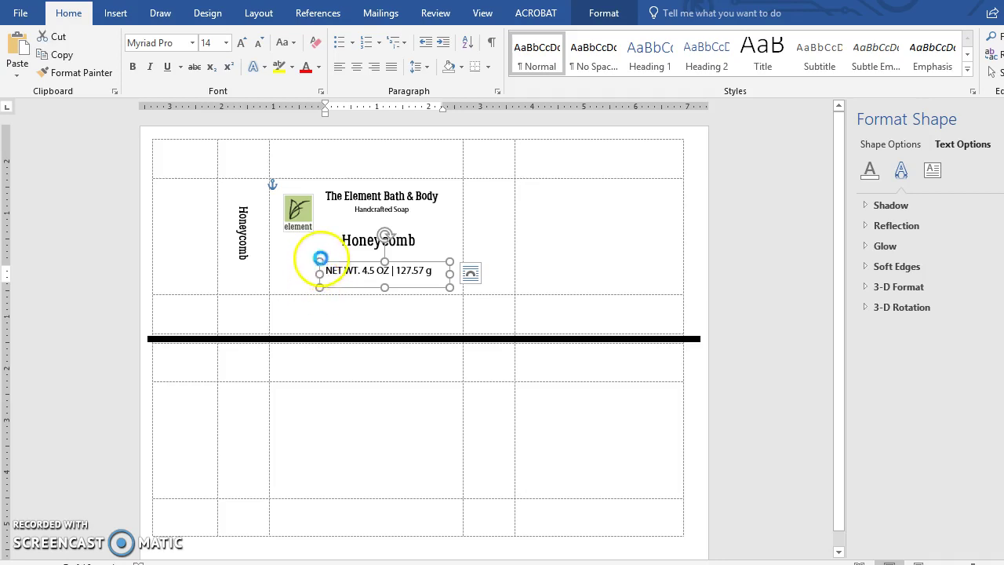
click(530, 205)
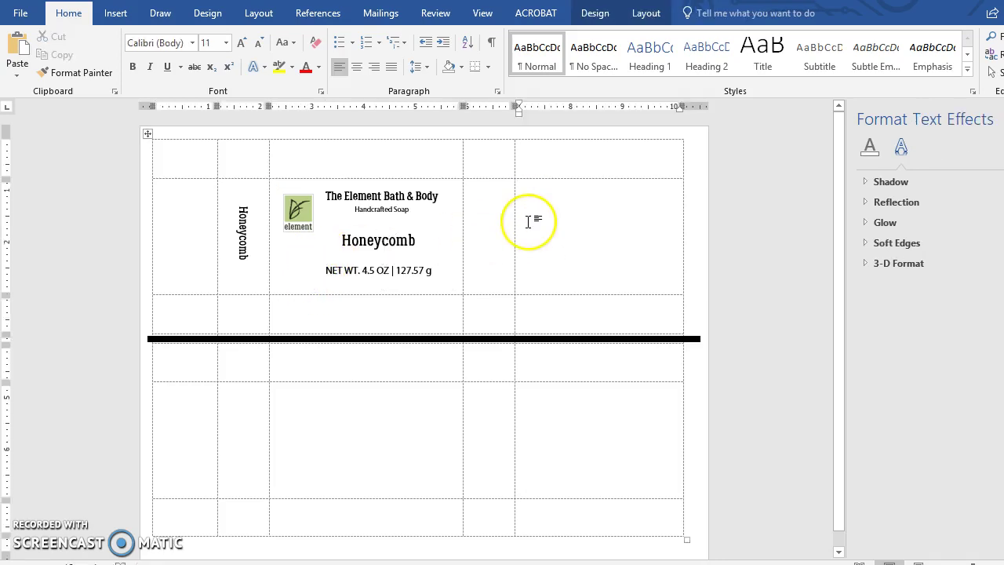
key(ctrl+v)
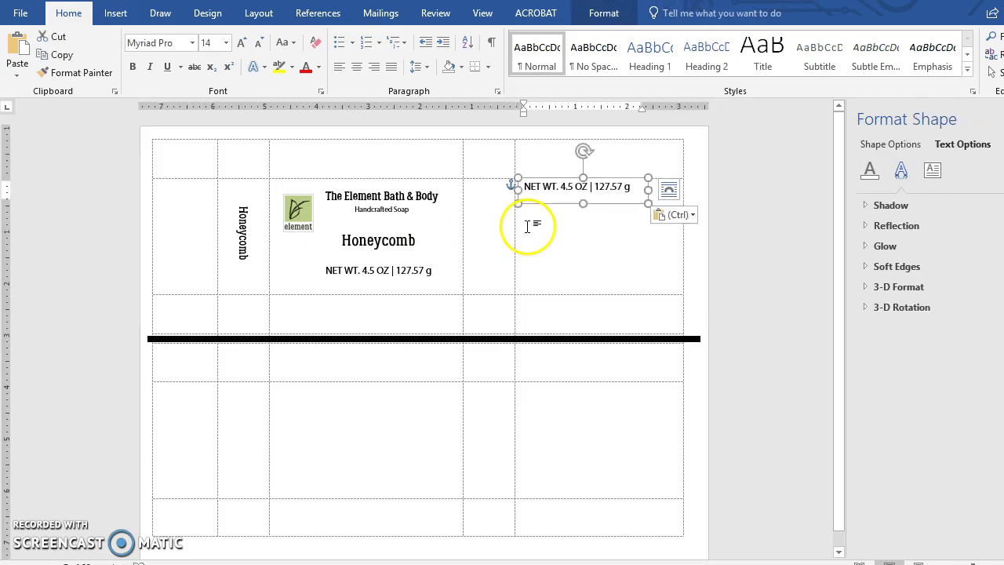
Enlarge the pasted text box to nearly fill the far-right cell and delete its net weight text
drag(583, 204, 585, 273)
drag(560, 186, 561, 190)
drag(655, 233, 674, 229)
drag(599, 282, 597, 289)
drag(638, 196, 500, 199)
key(Delete)
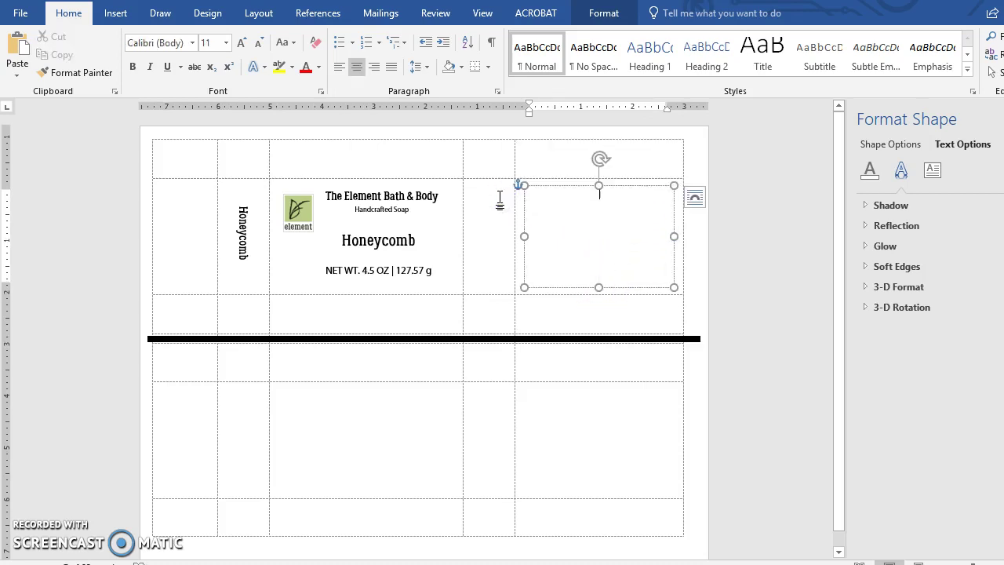
Copy the ingredients, usage and manufacturer text from the label wording document into the empty far-right text box
key(alt+Tab)
click(288, 138)
drag(291, 138, 453, 289)
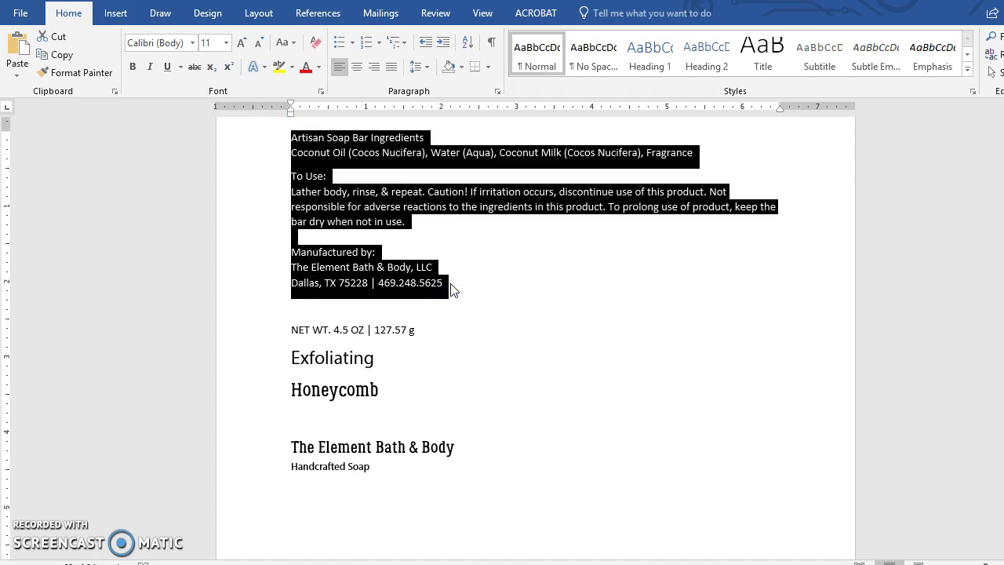
key(alt+Tab)
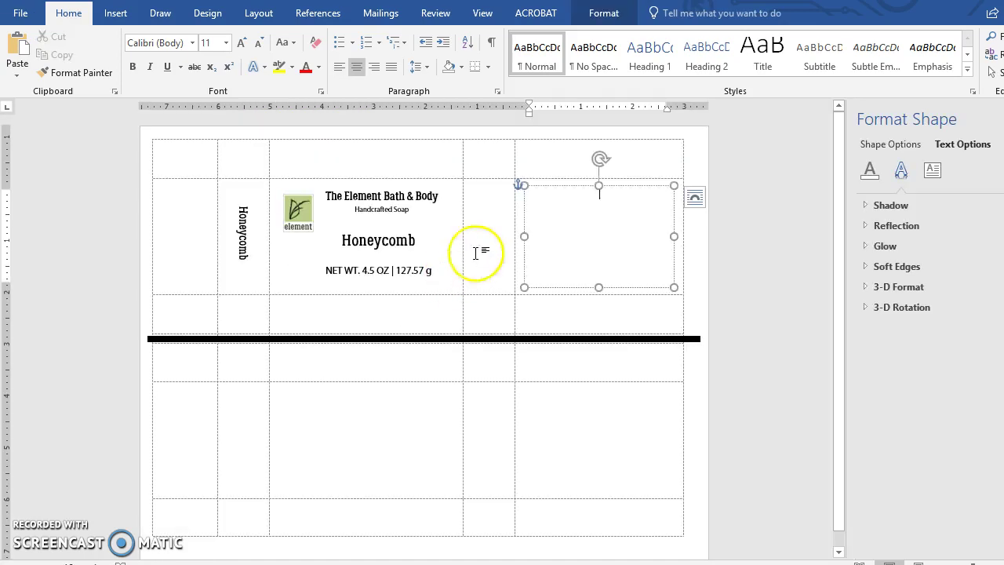
key(ctrl+v)
Format all the ingredients, usage and manufacturer text in Myriad Pro at font size 8
click(530, 194)
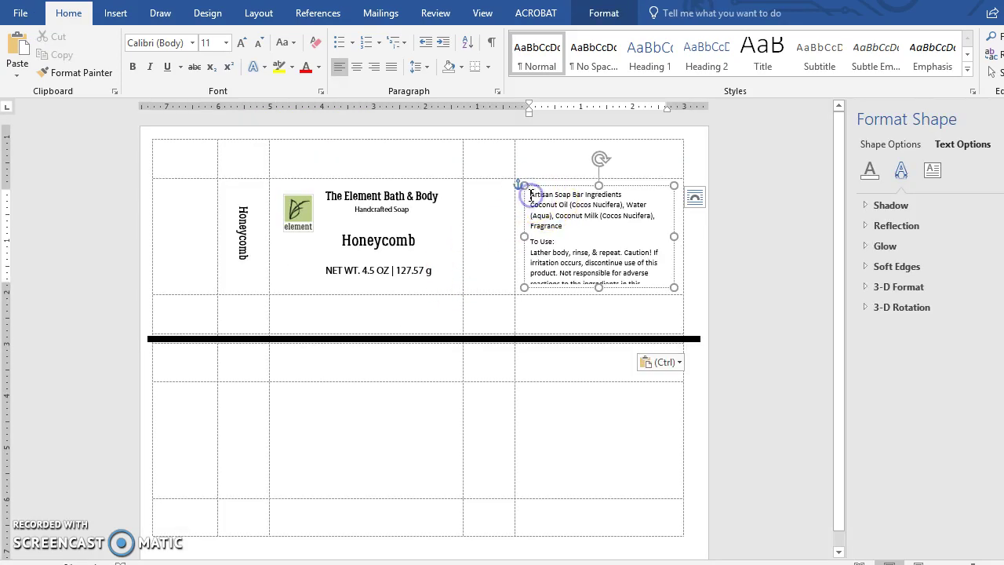
key(ctrl+a)
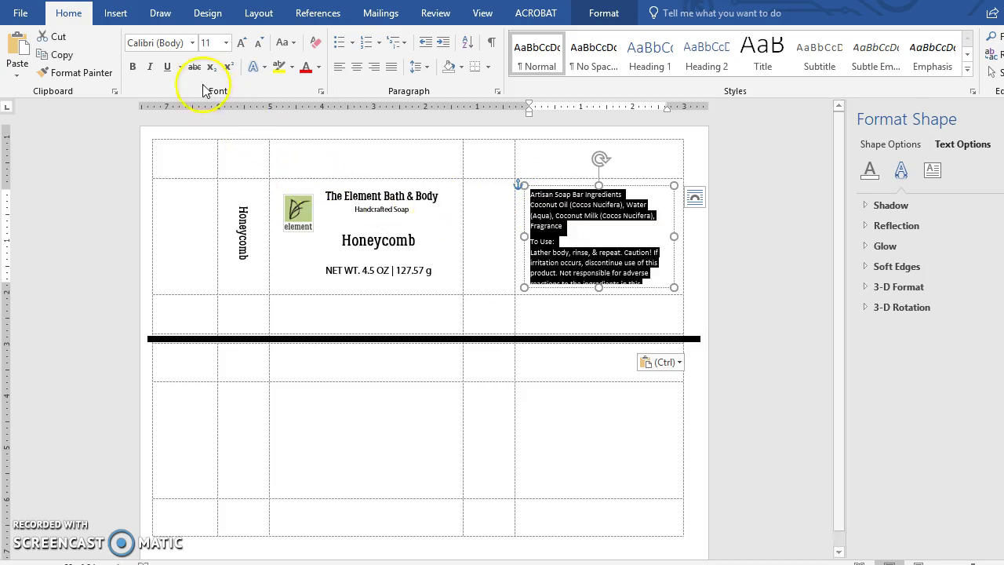
click(156, 42)
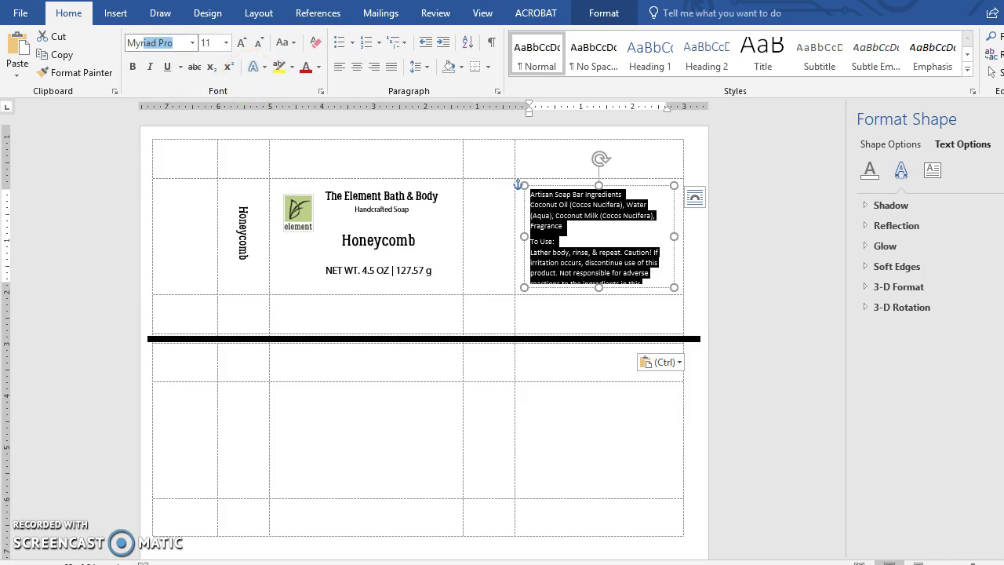
click(227, 43)
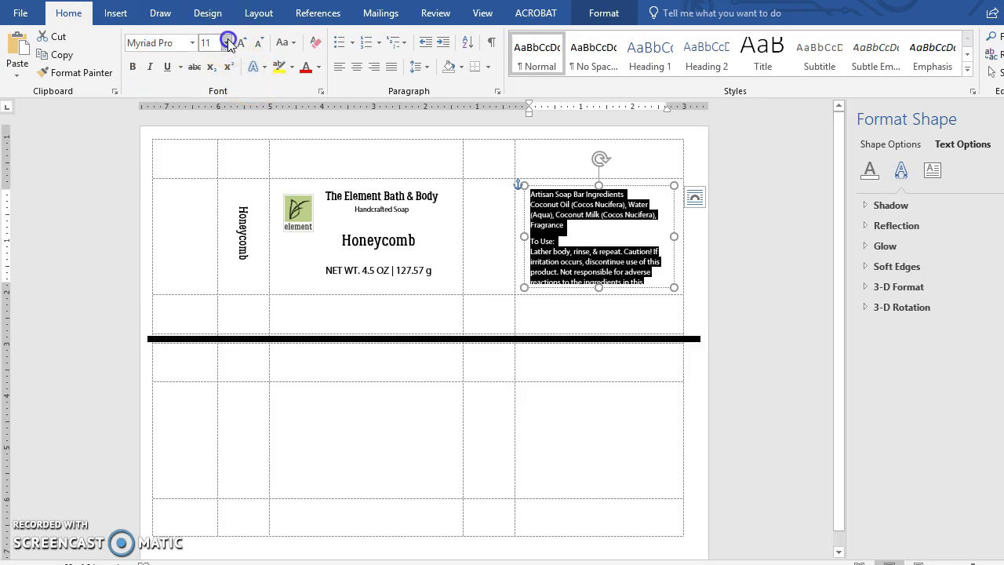
click(209, 57)
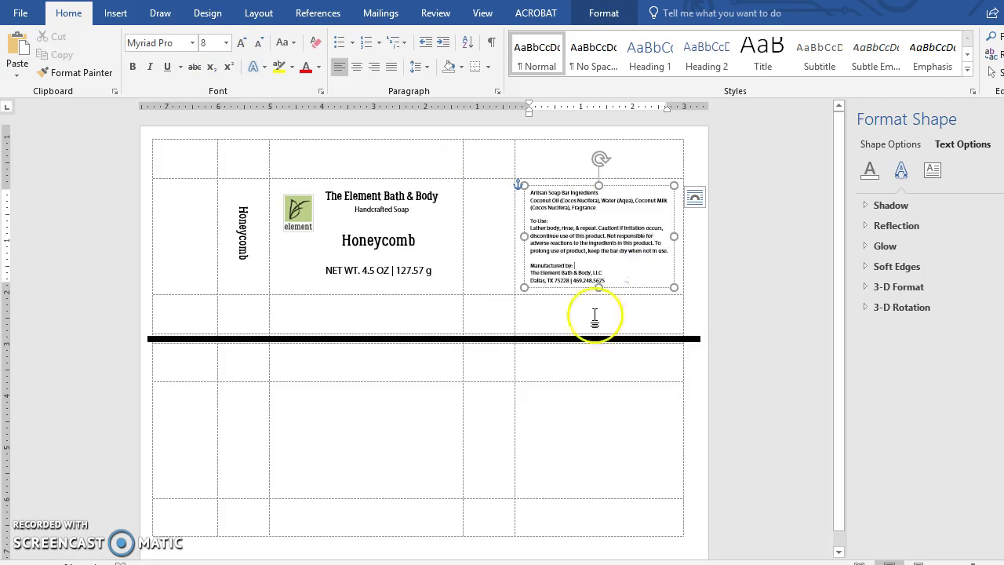
click(184, 291)
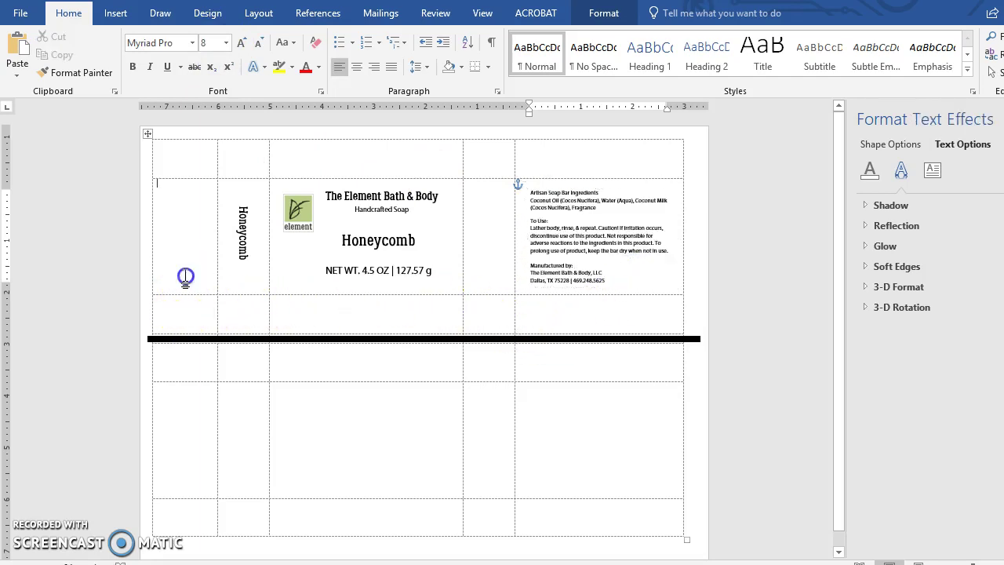
click(180, 236)
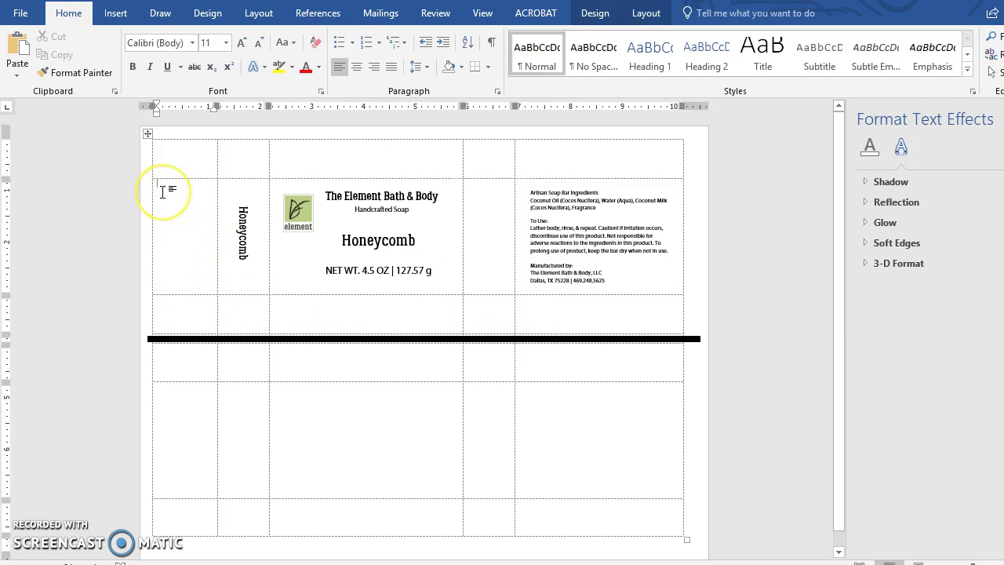
drag(161, 191, 602, 213)
click(131, 226)
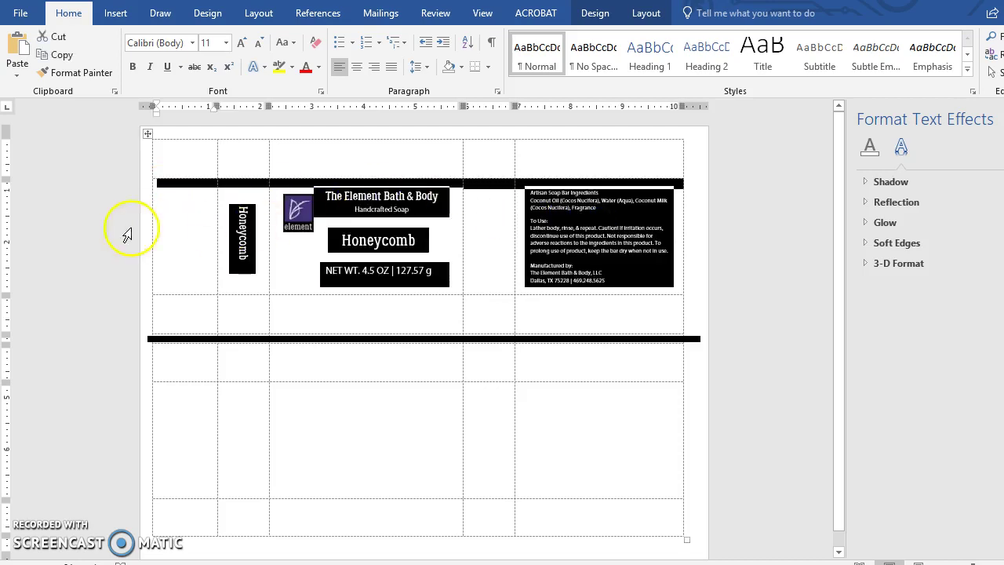
click(177, 276)
drag(520, 211, 697, 212)
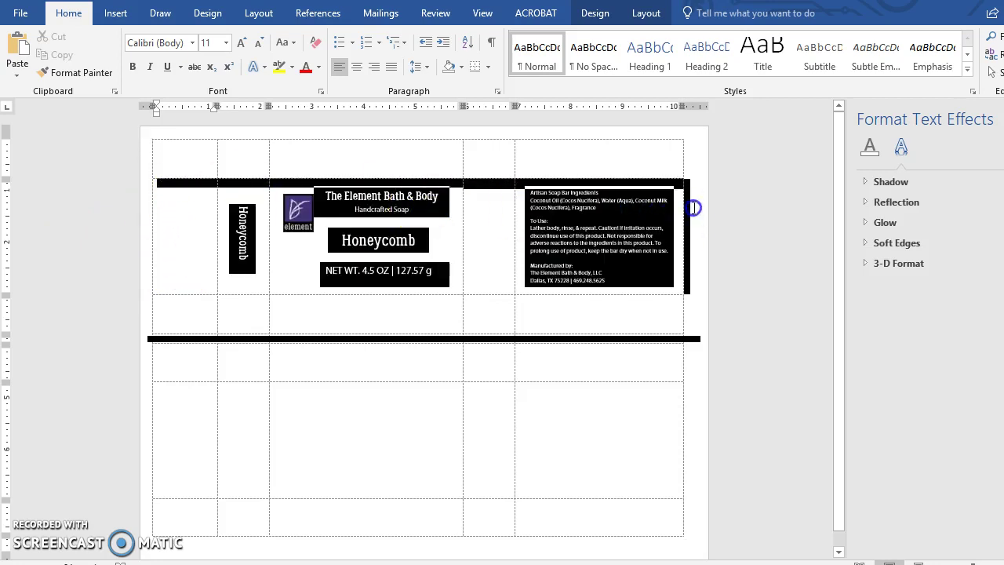
click(166, 259)
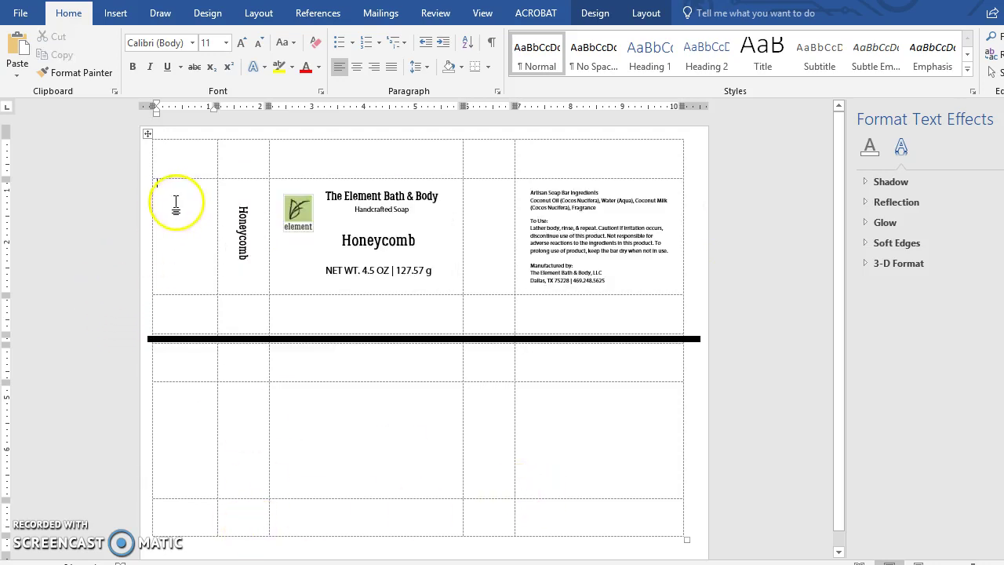
Copy the whole finished label row and paste it into the matching empty row below the black divider bar
drag(161, 187, 619, 203)
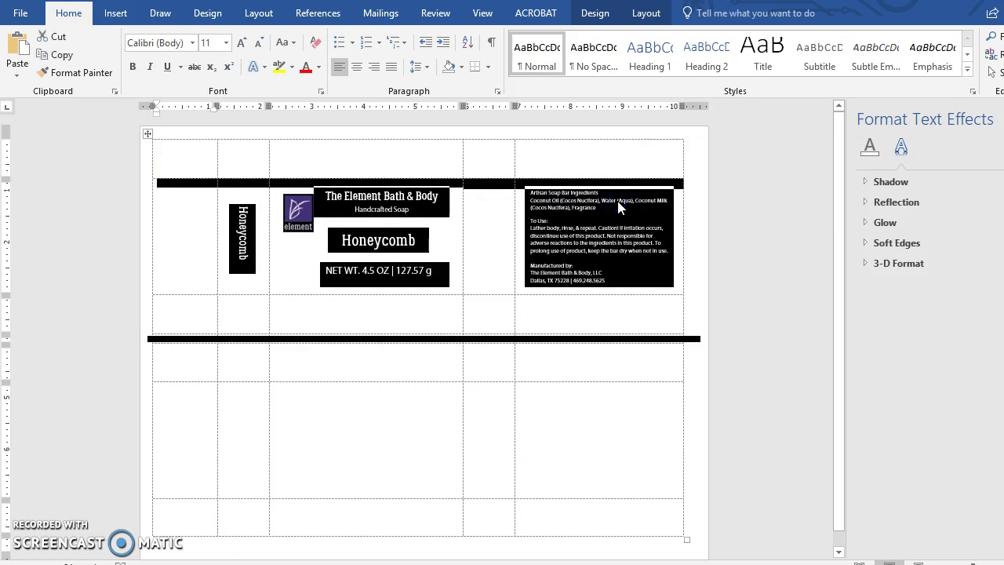
scroll(228, 352, down, 1)
click(166, 390)
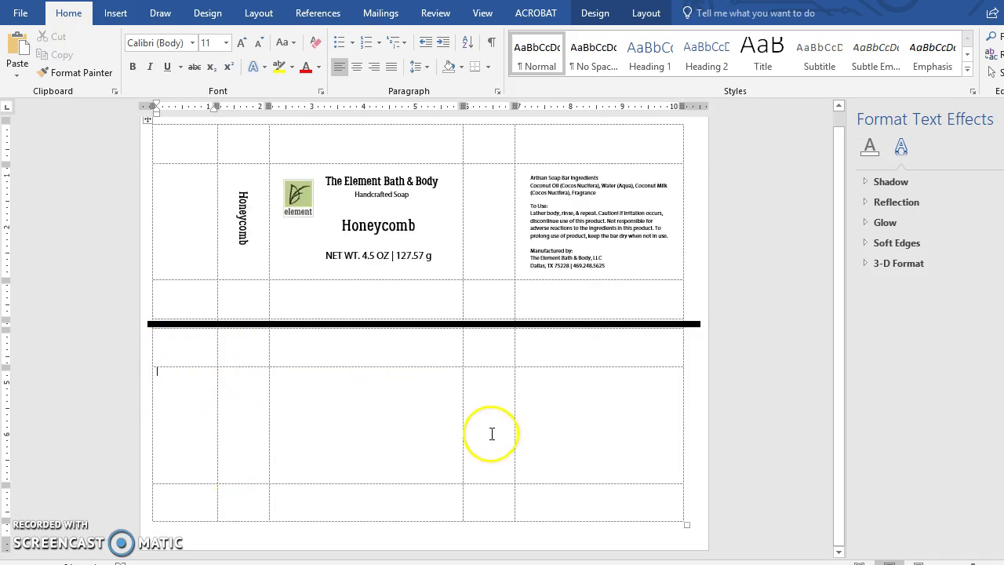
key(ctrl+v)
click(194, 433)
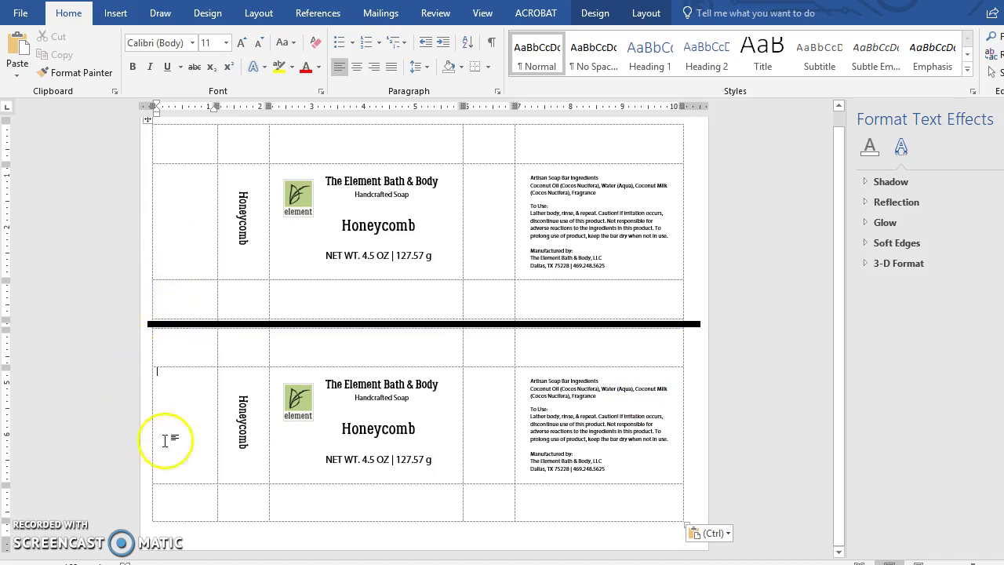
click(374, 223)
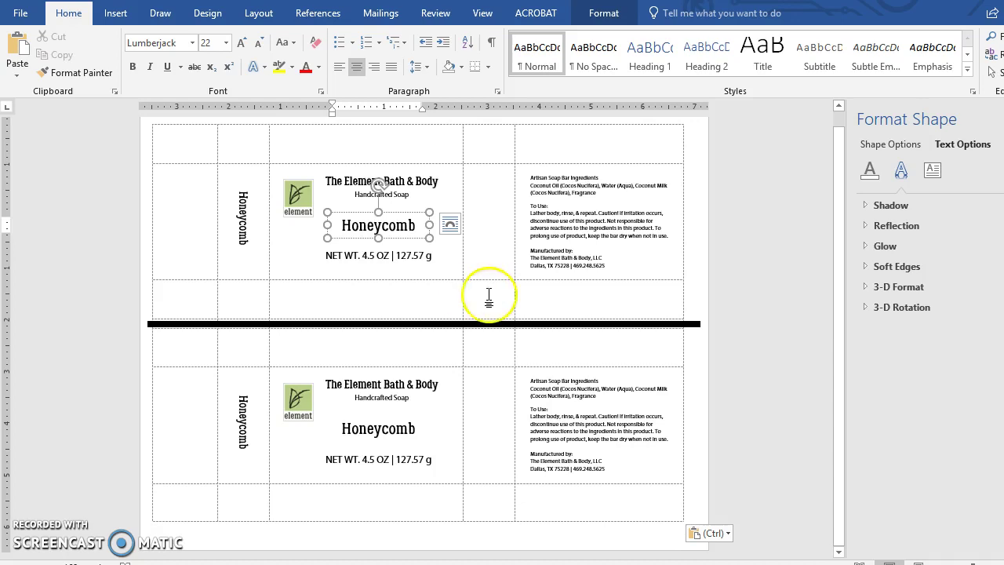
click(285, 263)
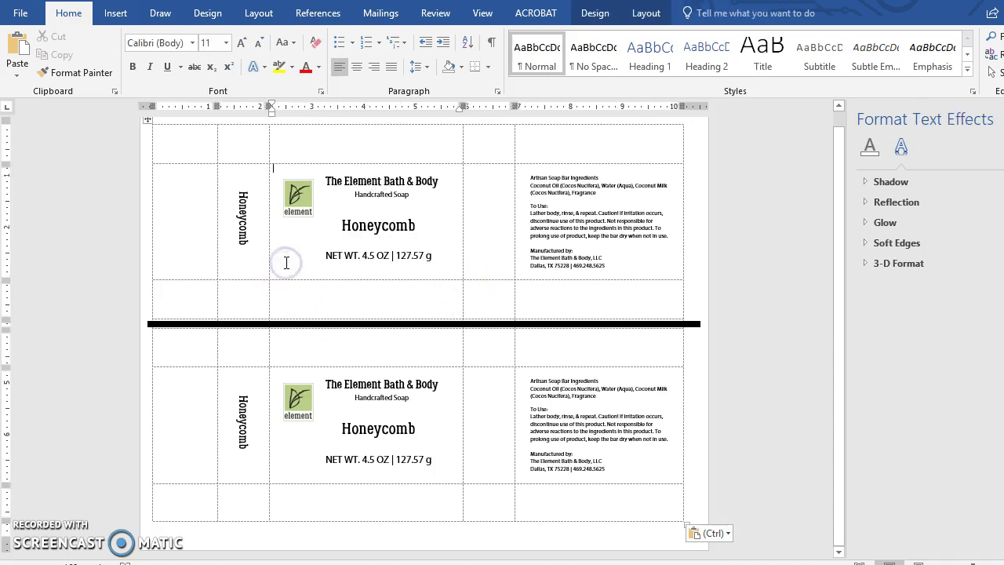